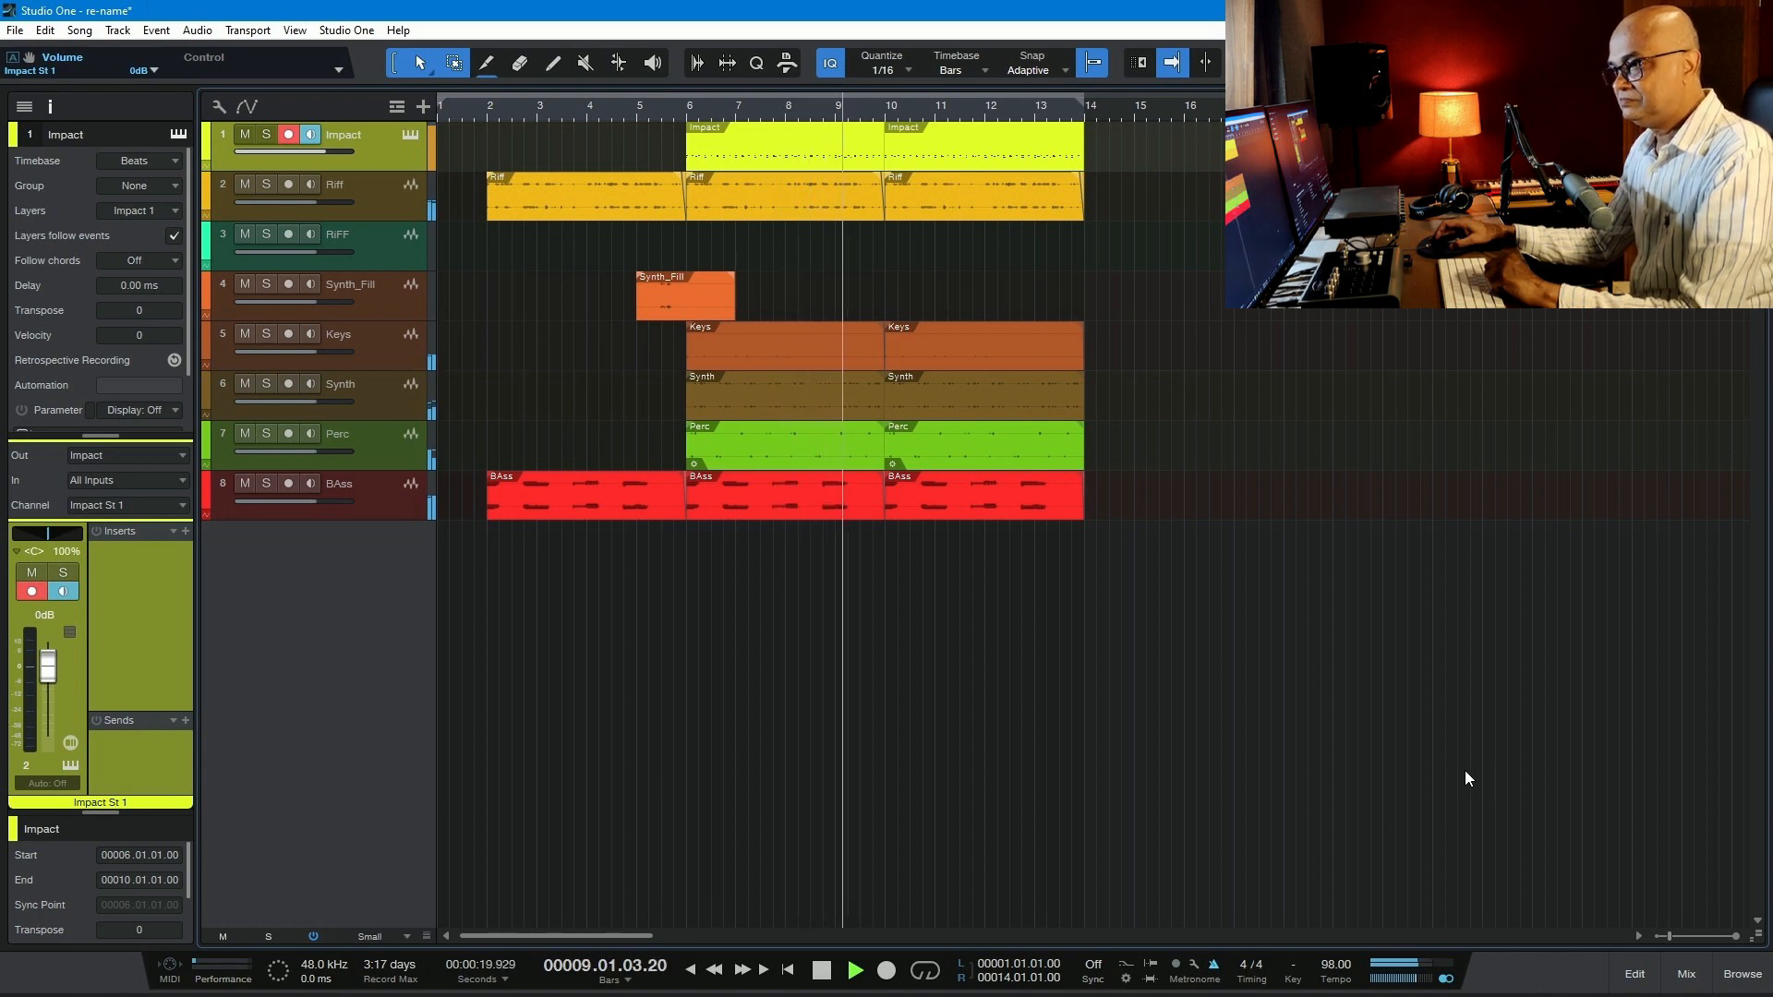
- Stop playback, return the playhead to bar 6, and audition the kick, snare and closed hi-hat pads in Impact XT
key(space)
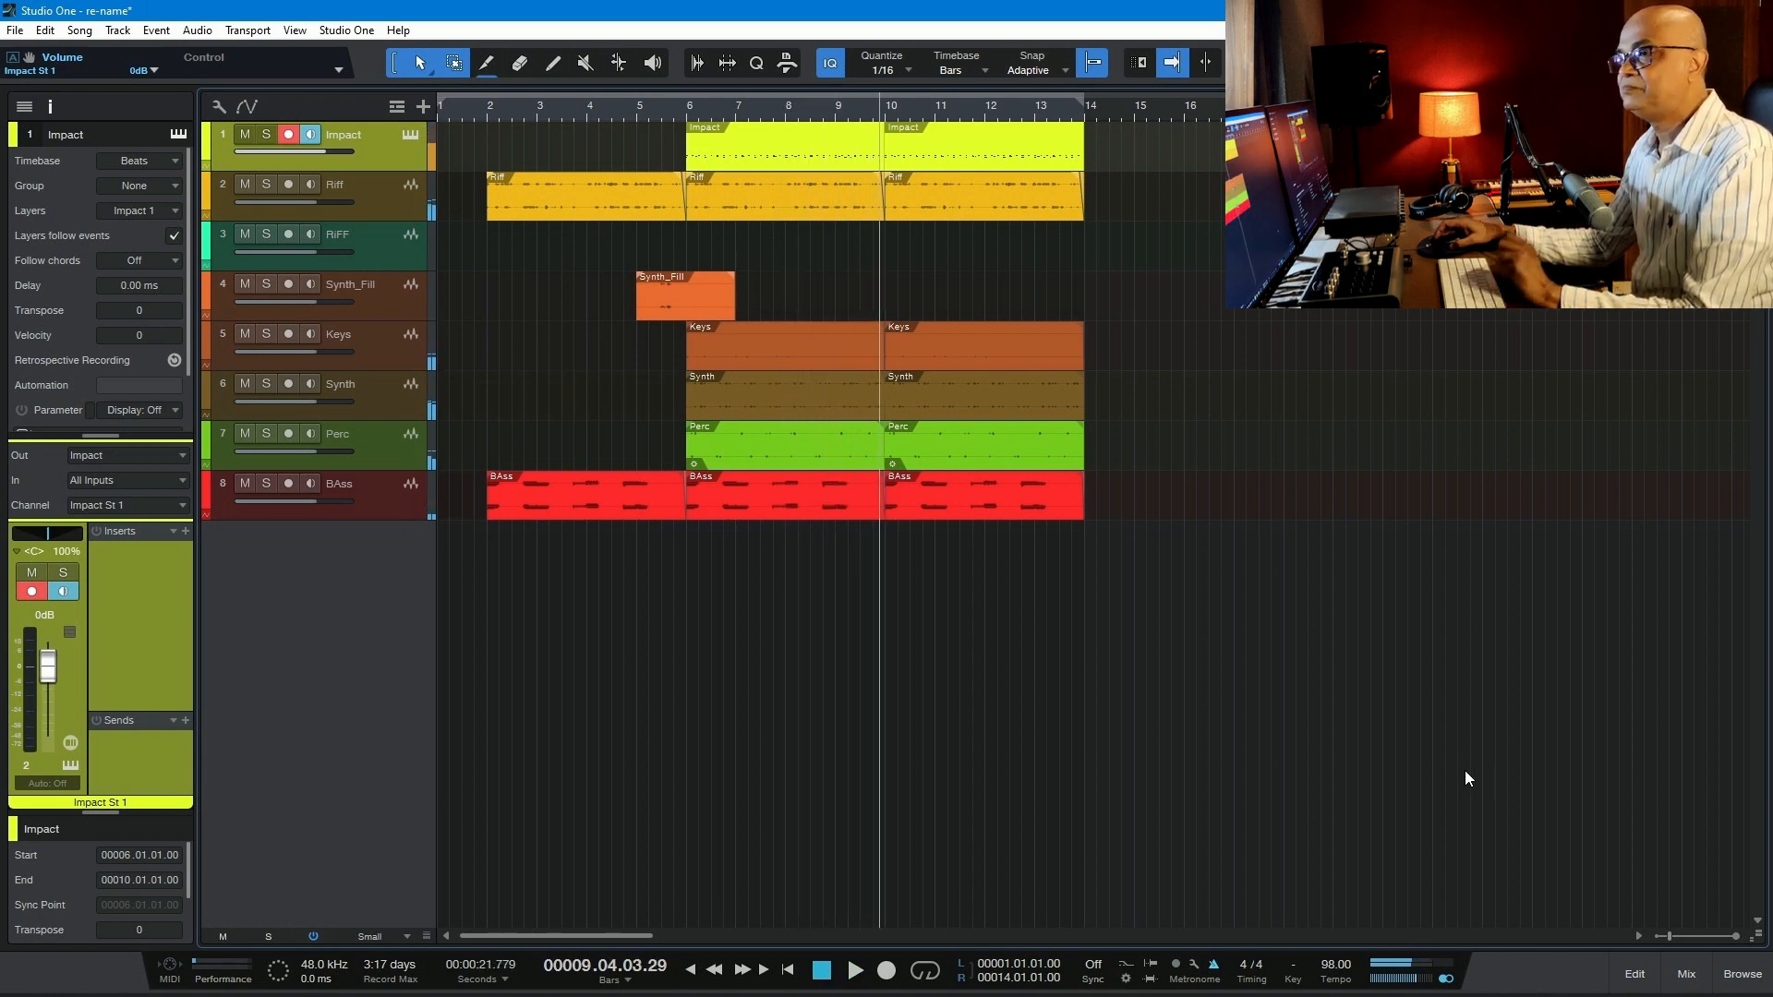
click(685, 105)
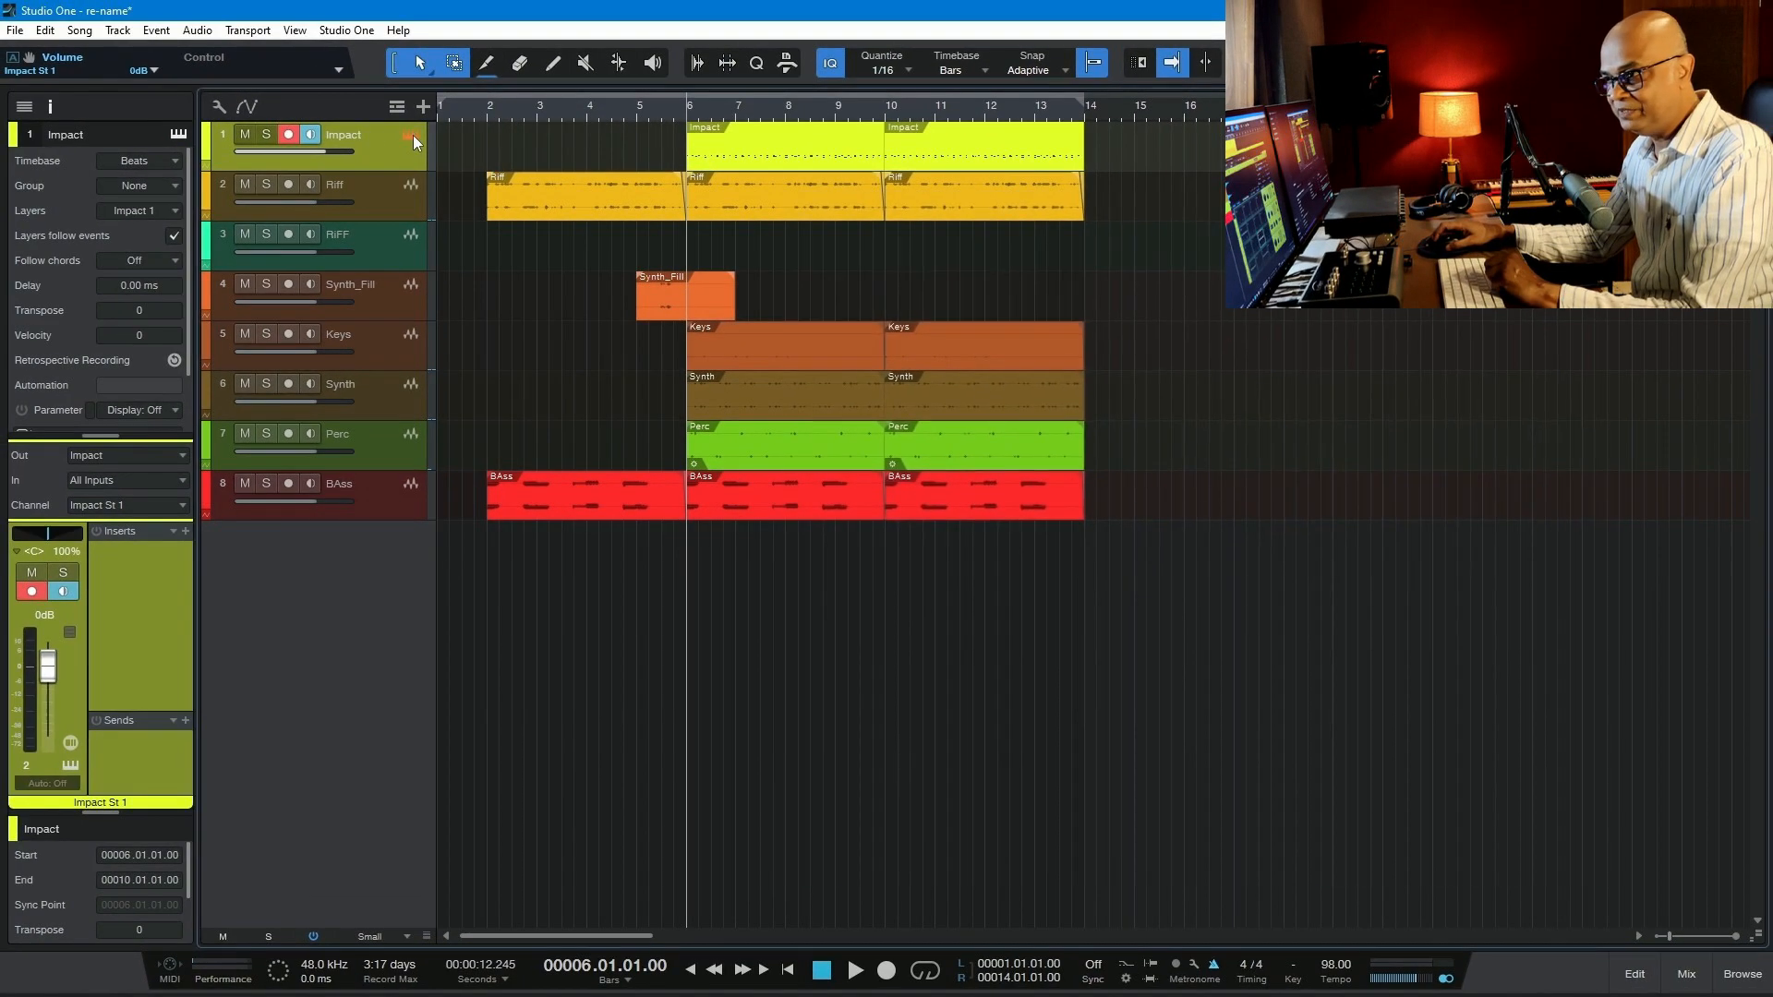
click(412, 136)
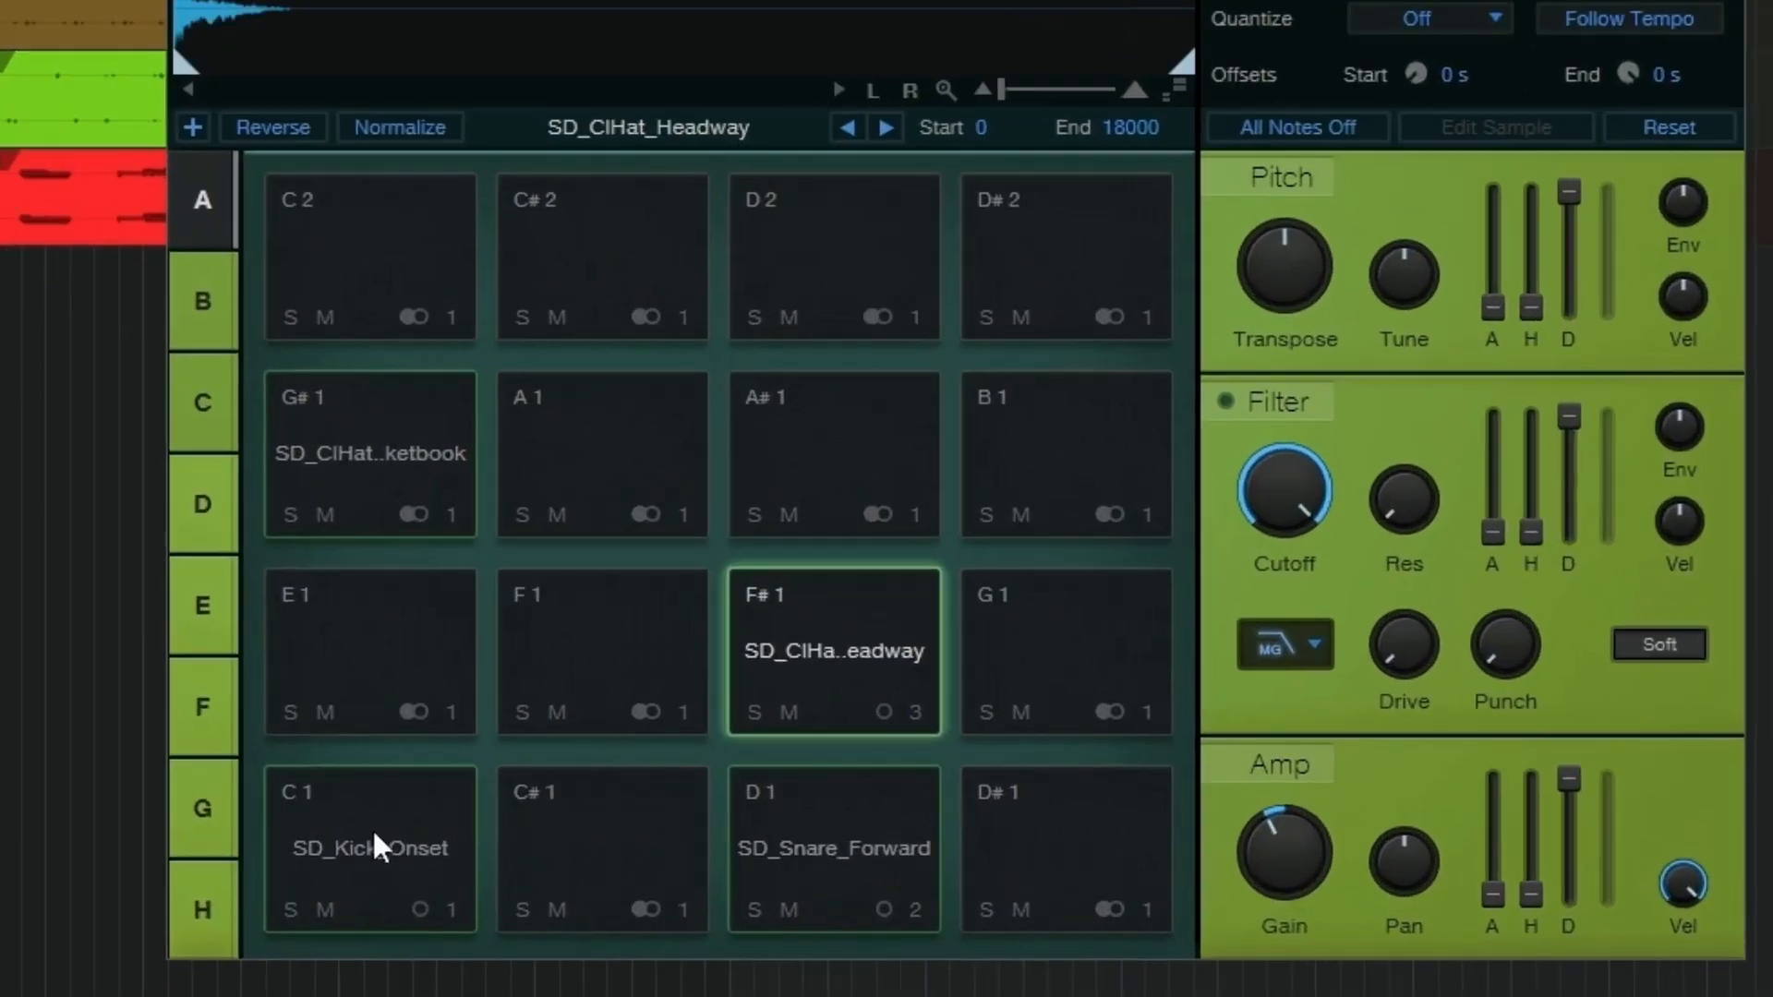
click(373, 832)
click(839, 846)
click(844, 667)
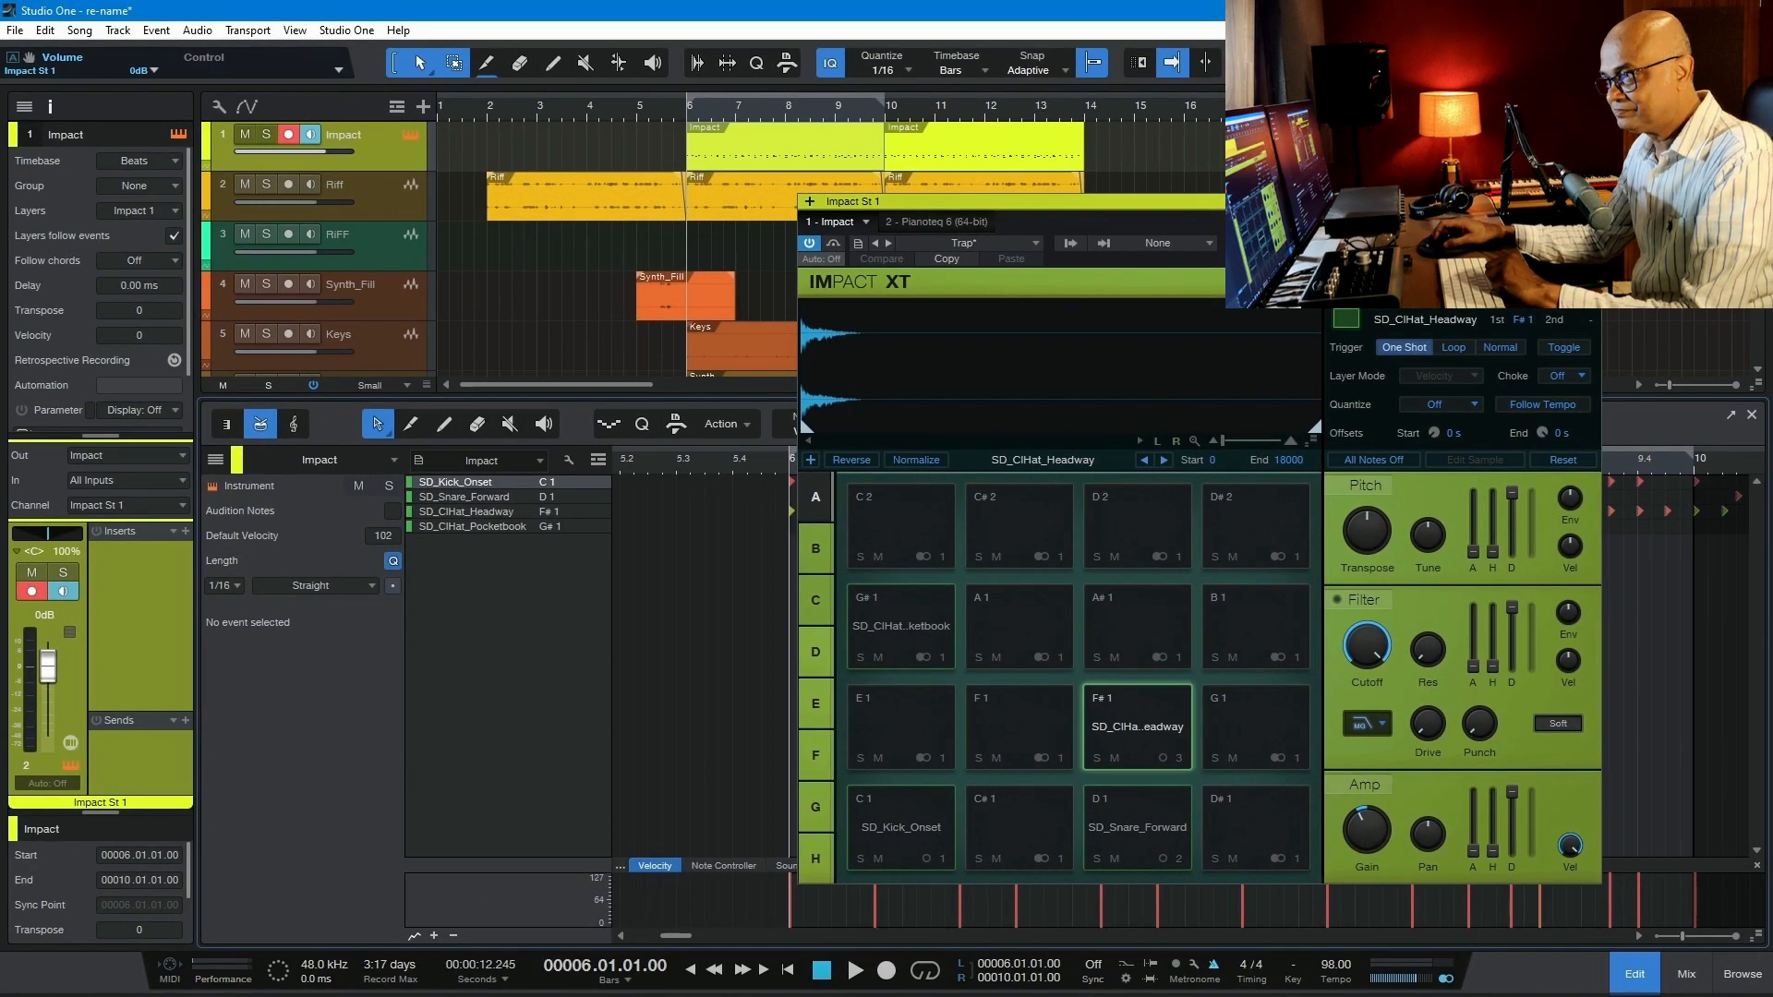
- Close the Impact XT window and play the drum part to check its note pattern and the separate Kick, Snare and HH mixer channels
click(1593, 196)
key(space)
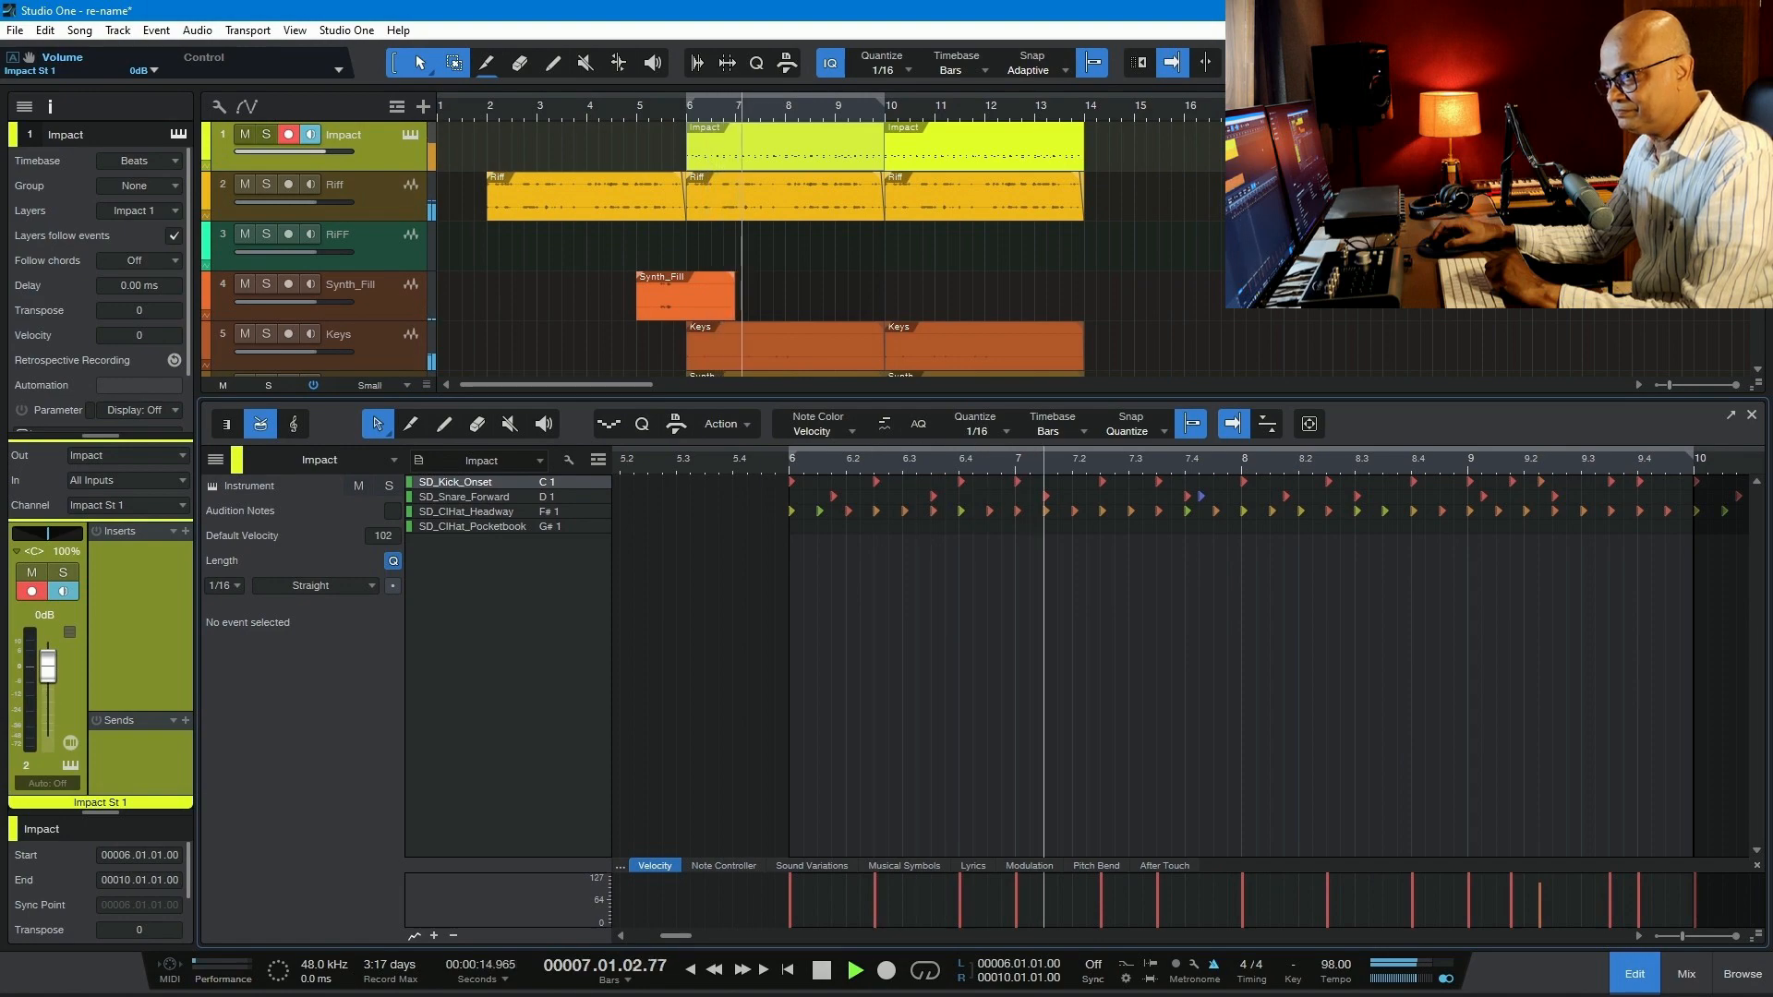
key(space)
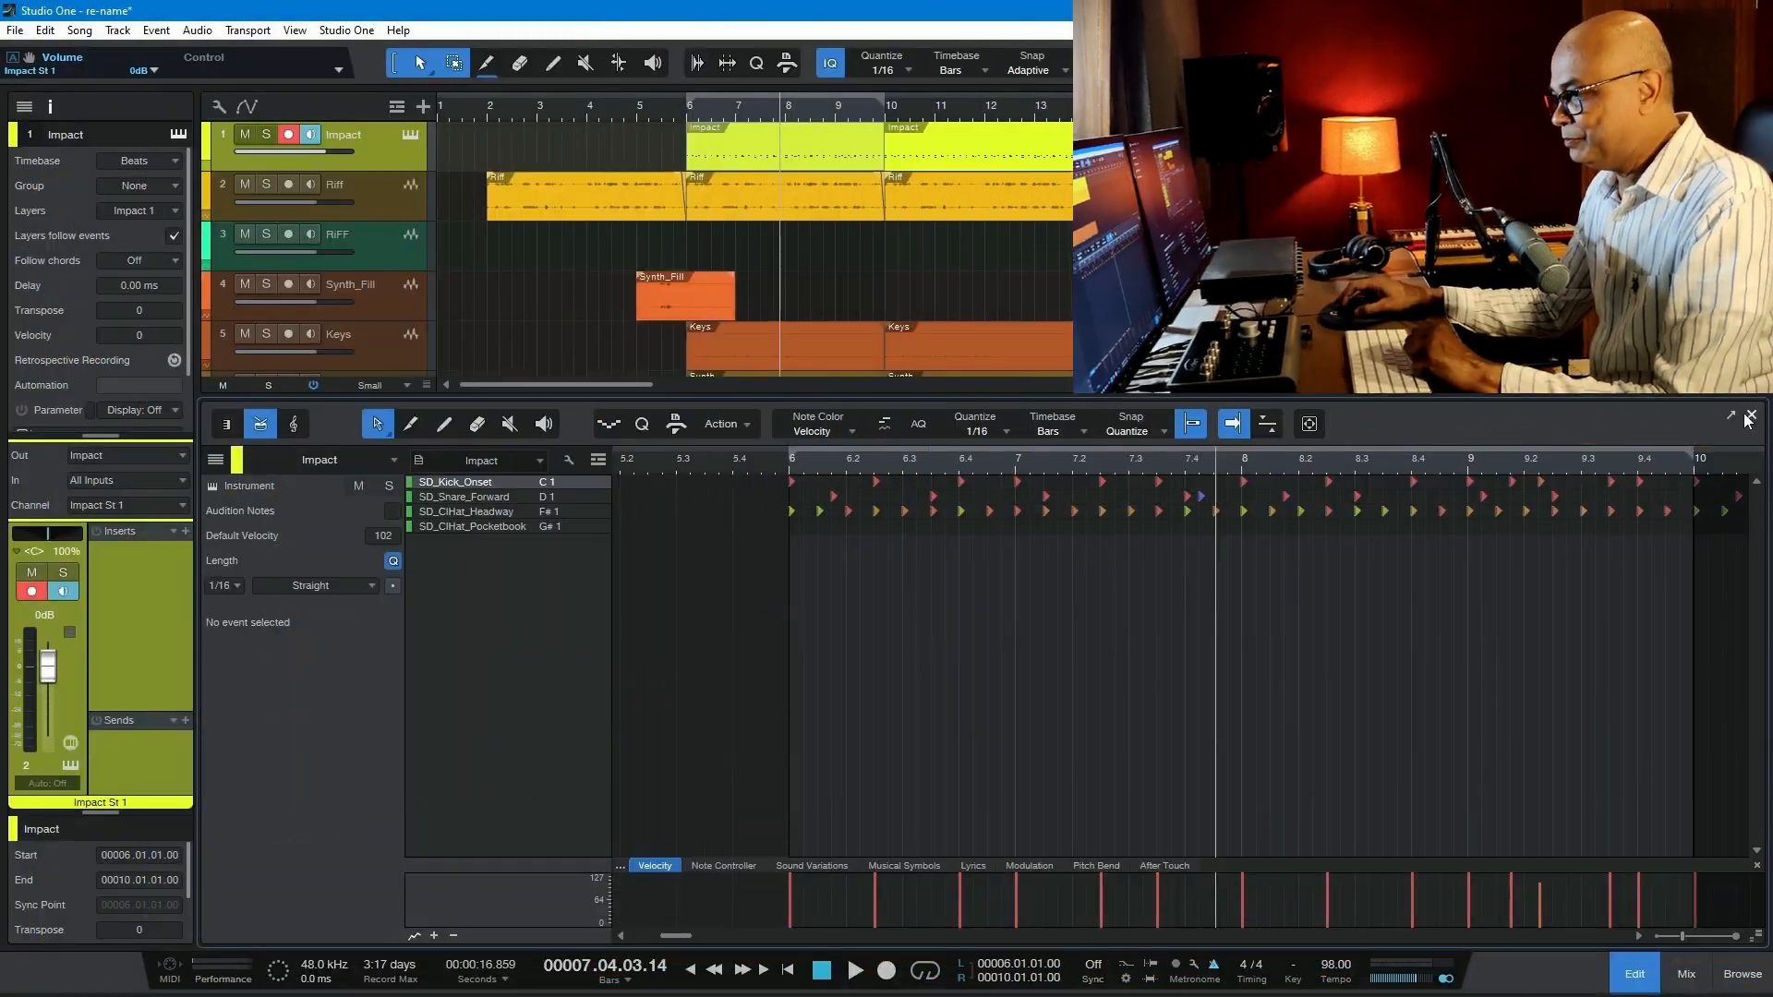
click(1750, 416)
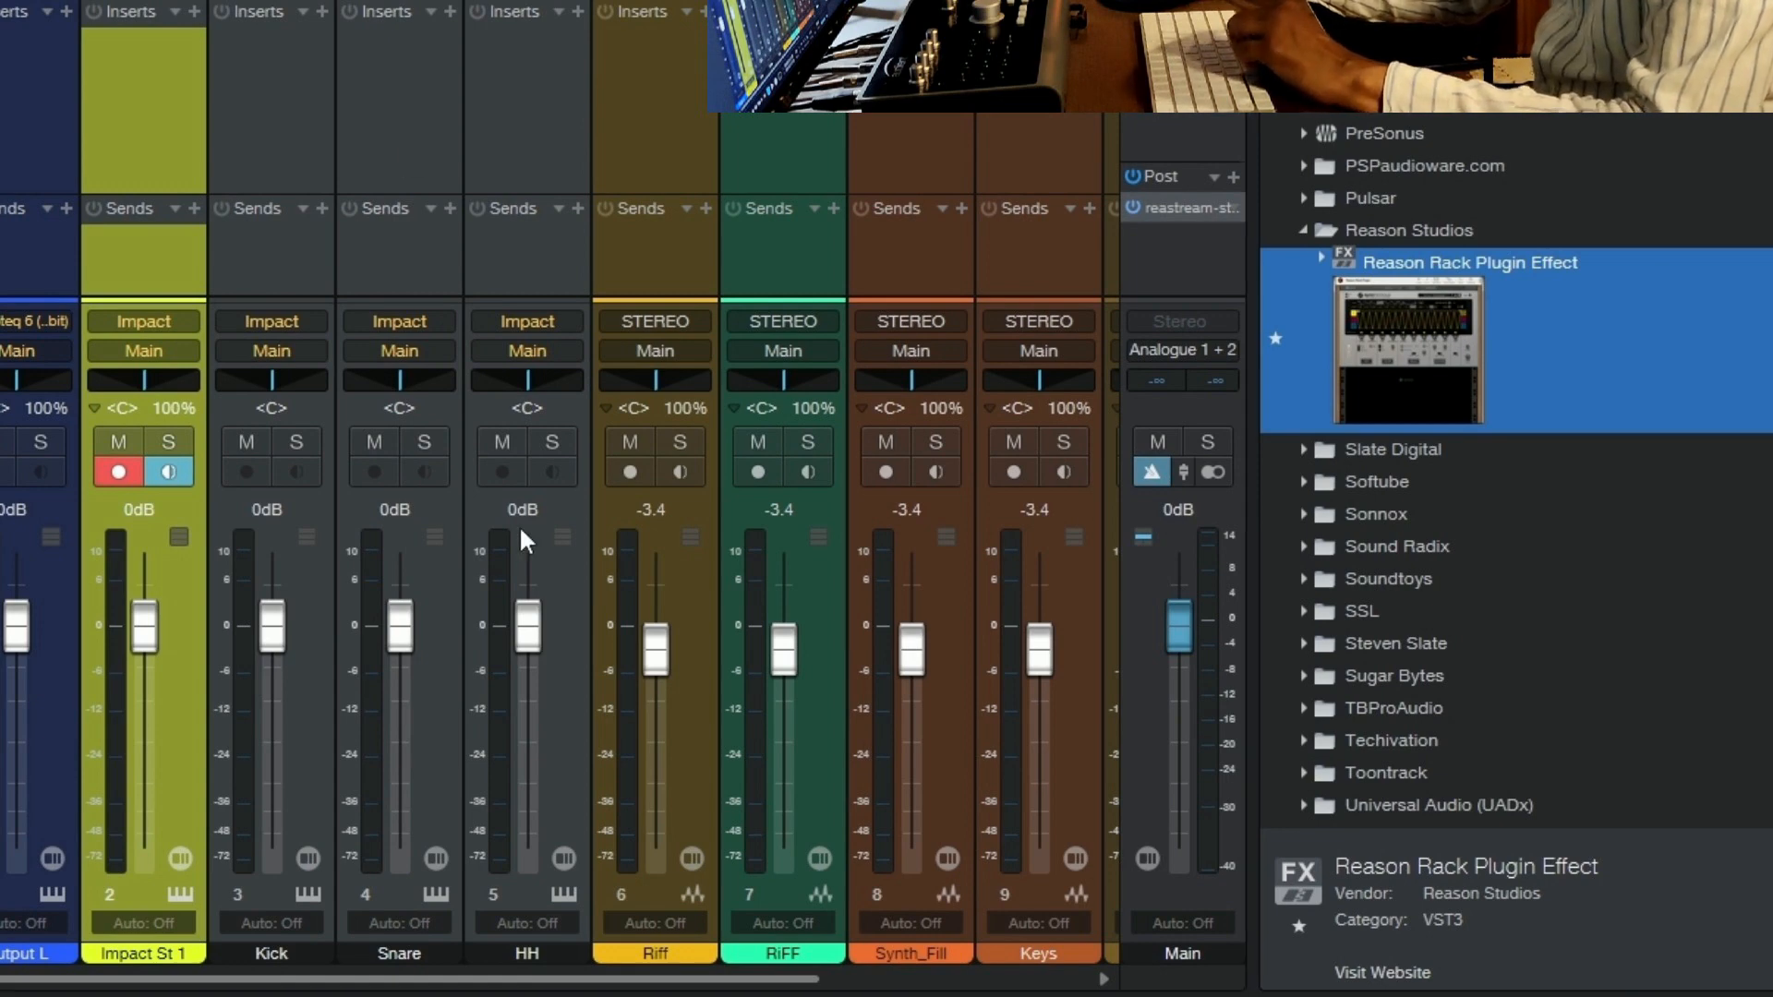
key(space)
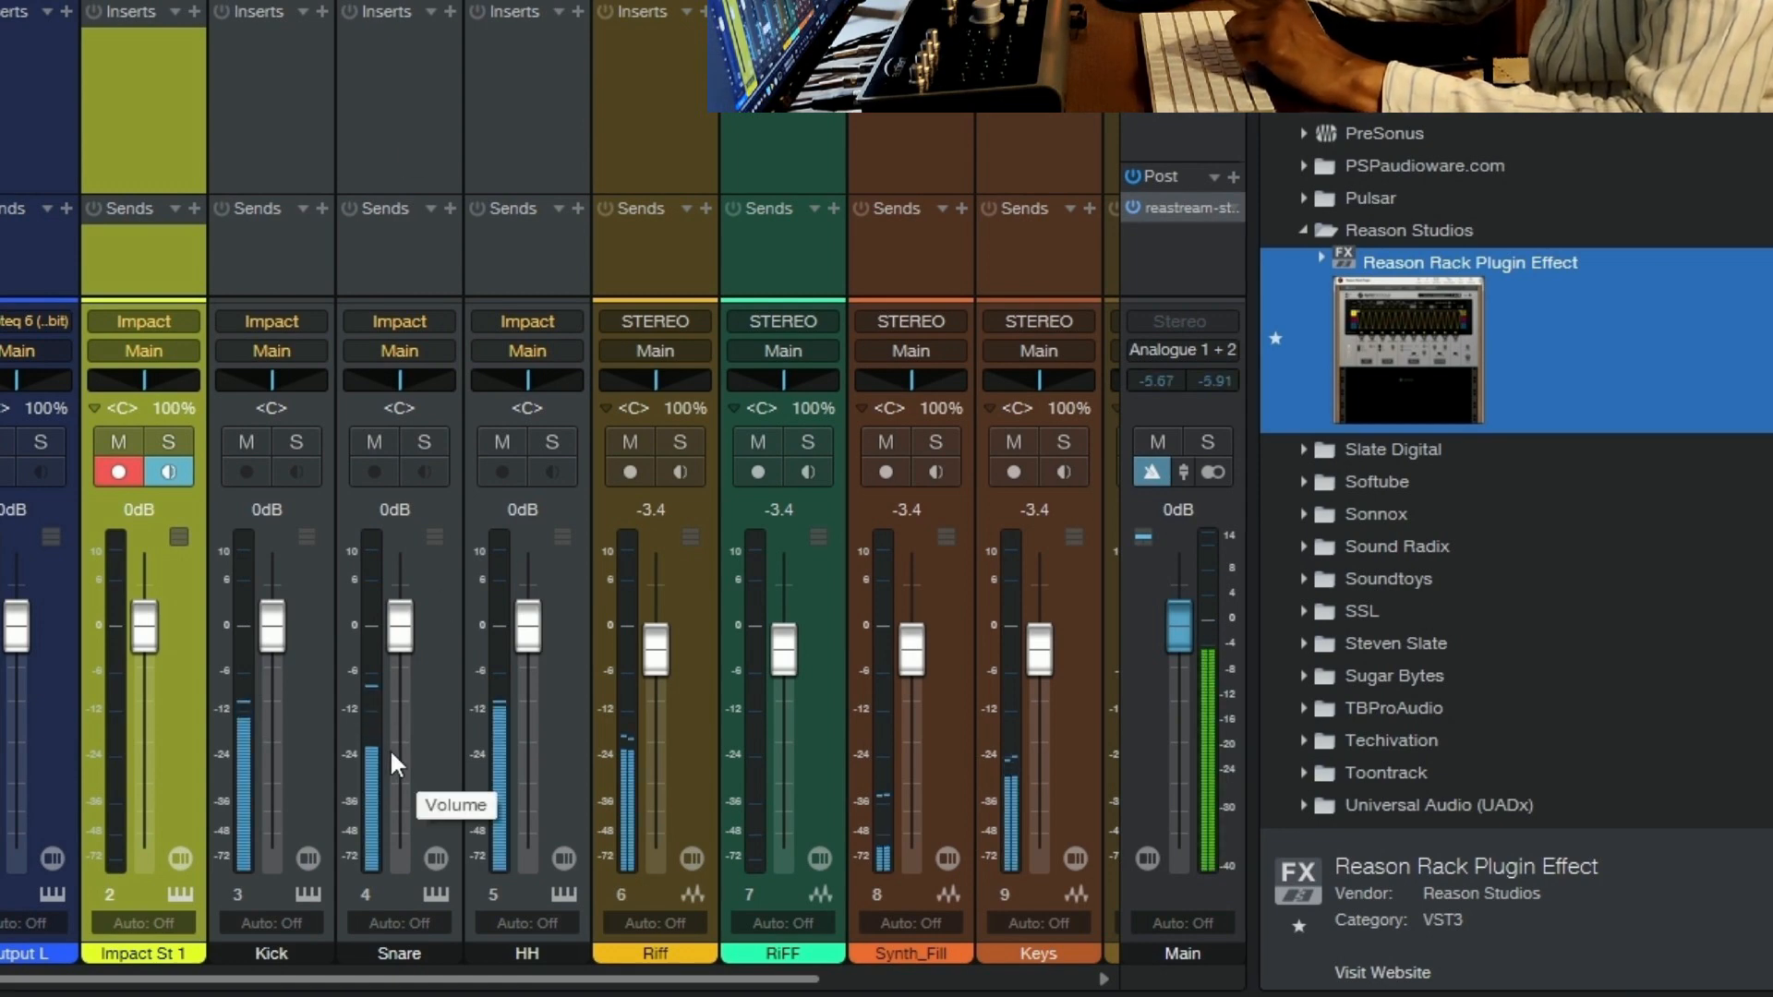
key(space)
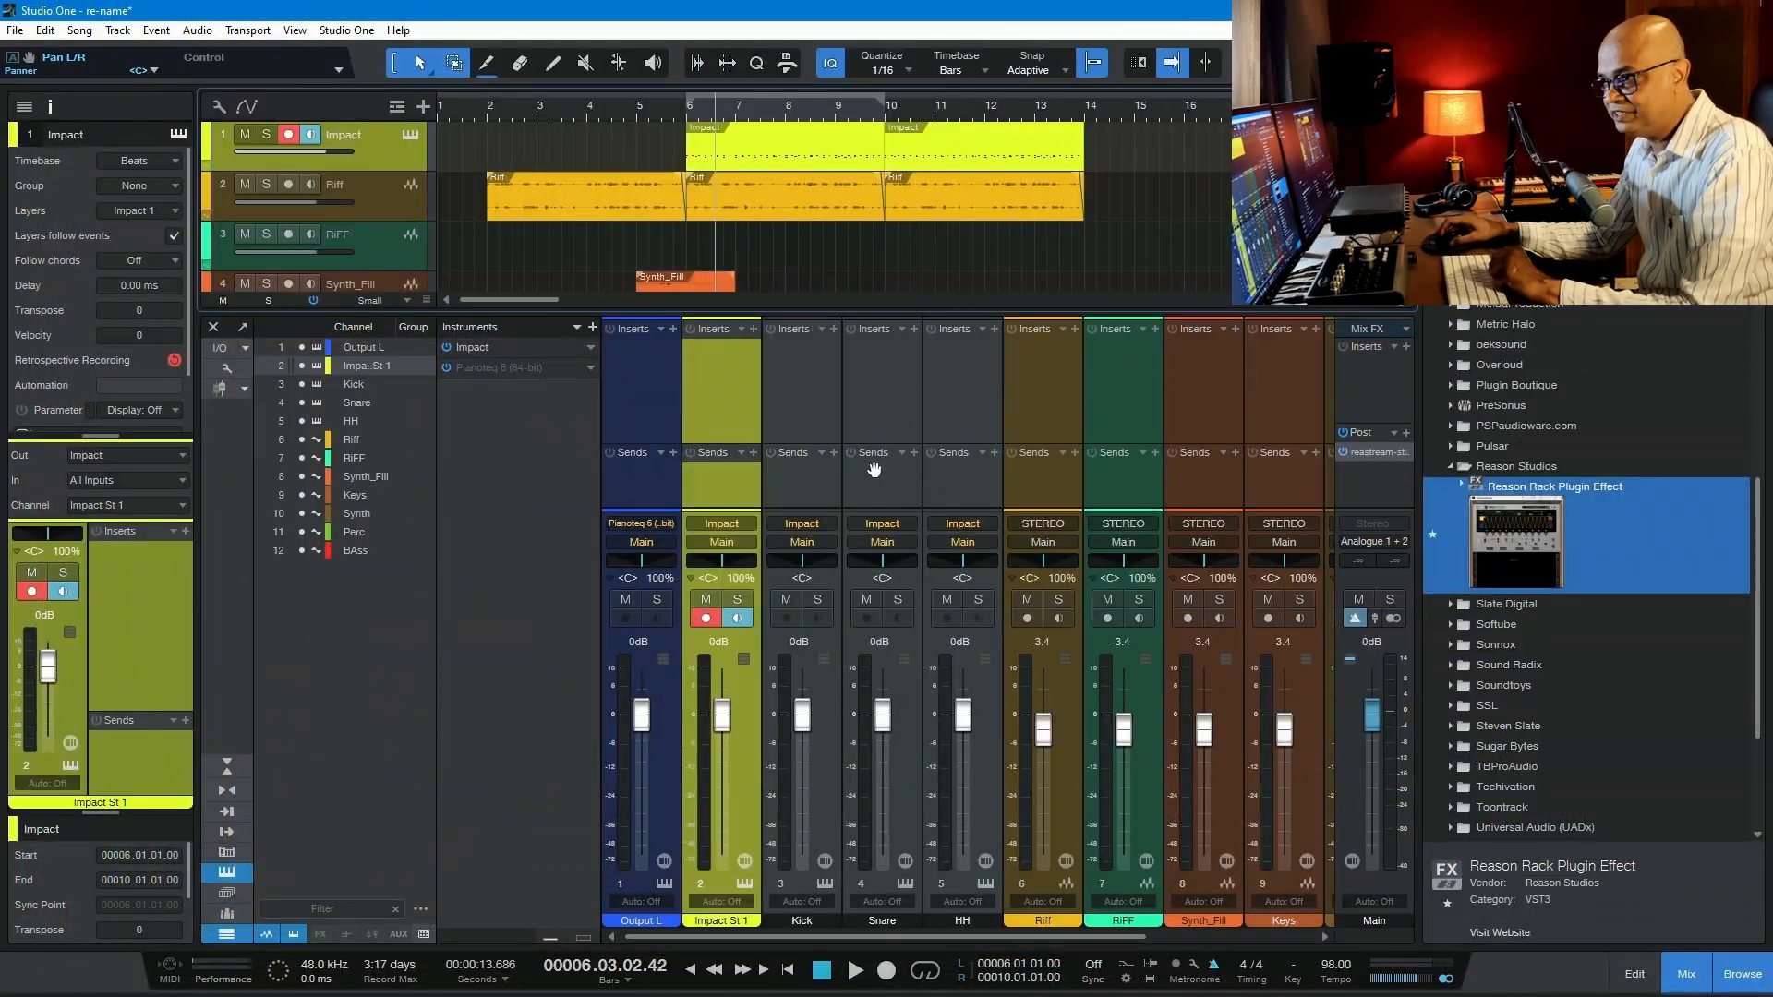
- Insert the Reason Rack Plugin Effect on the Snare channel and load The Echo into its rack
click(884, 398)
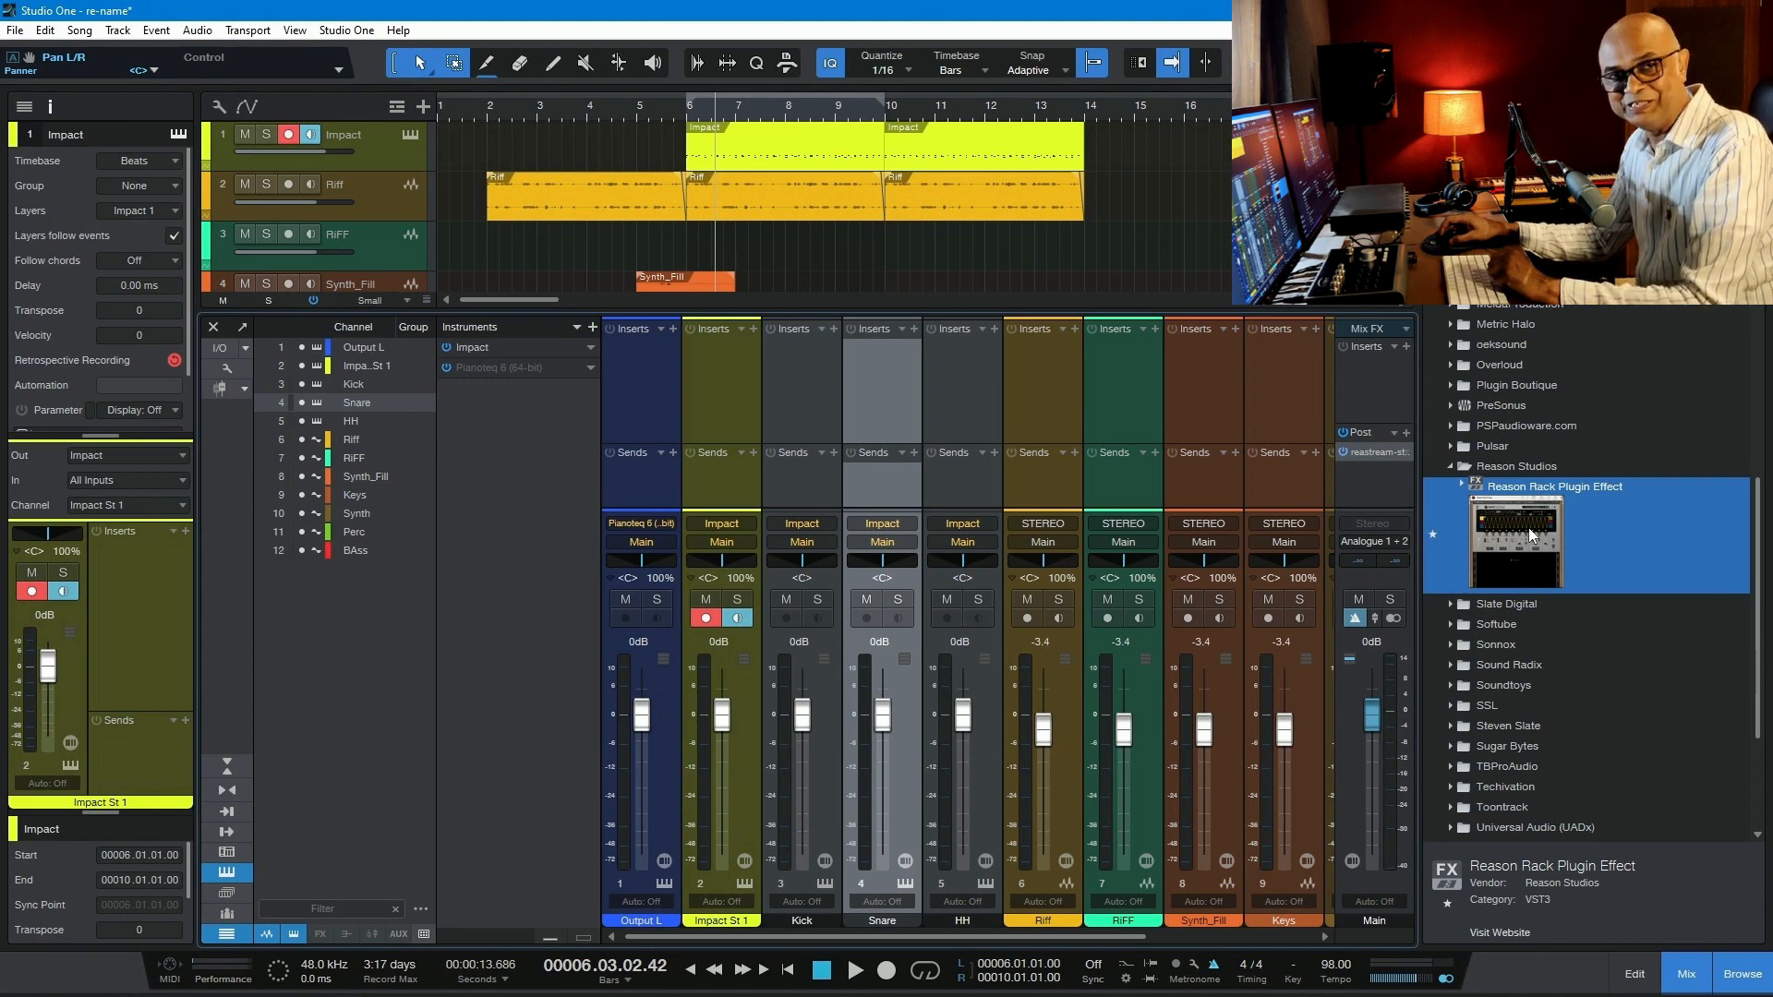
drag(1532, 536, 857, 380)
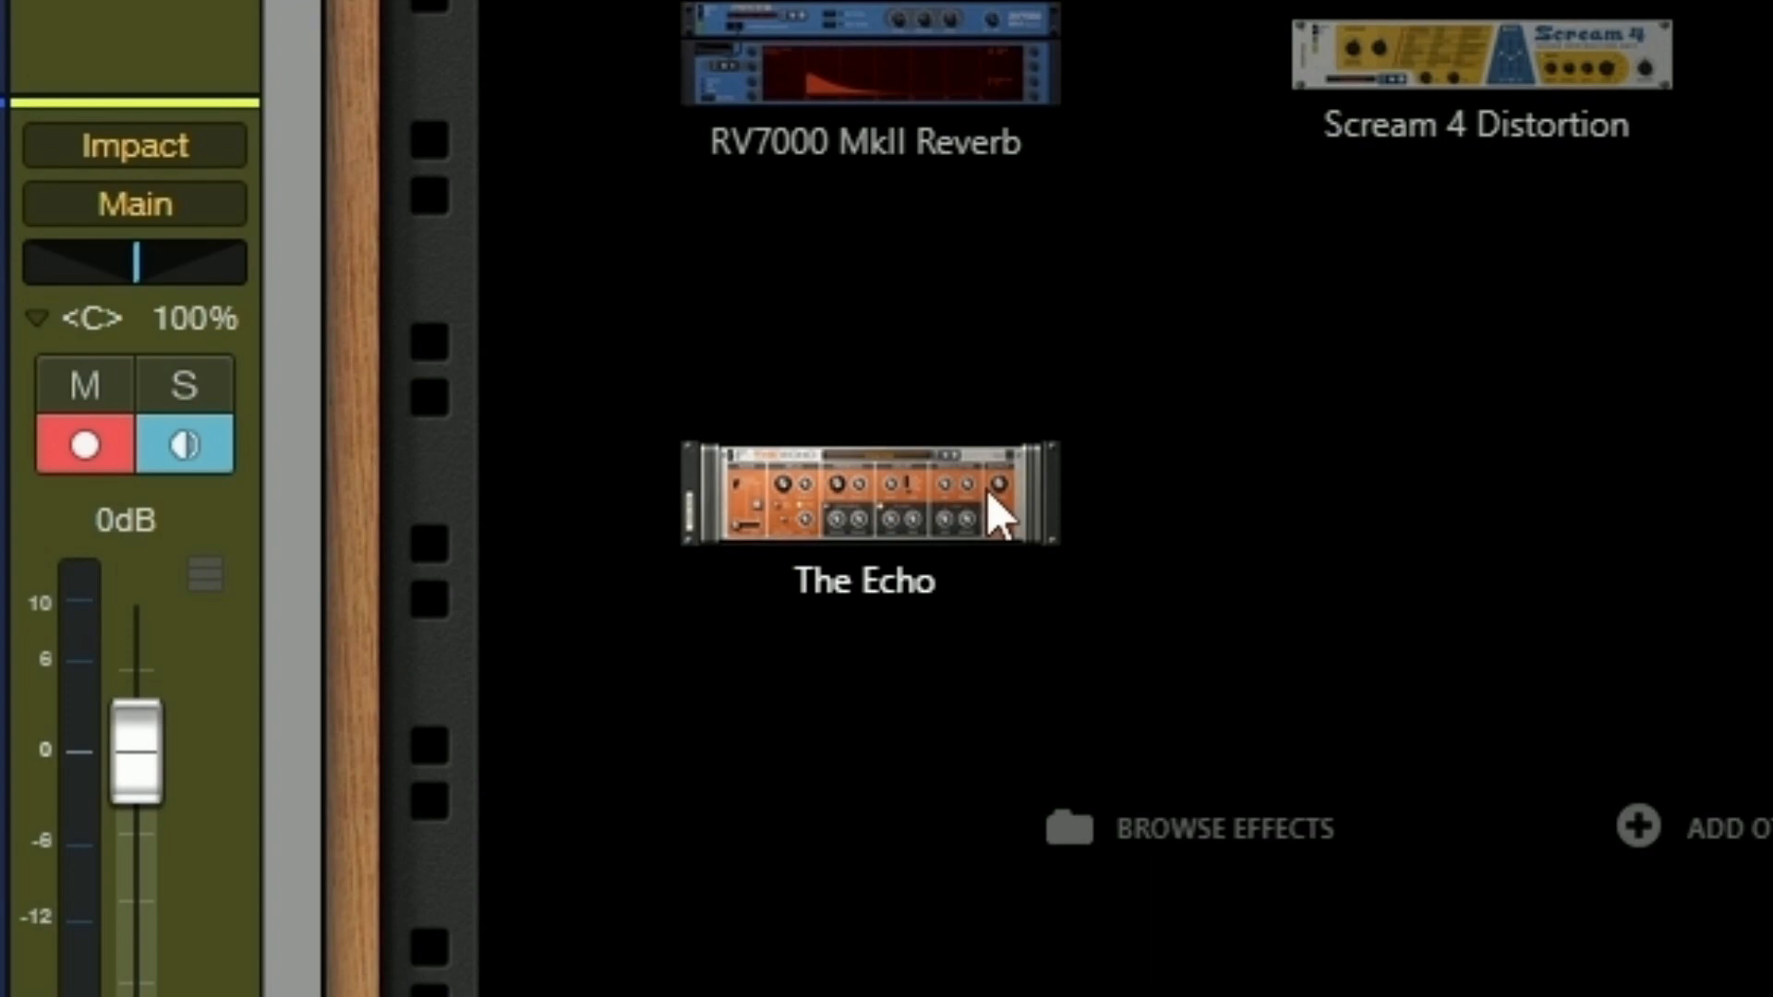
double_click(990, 495)
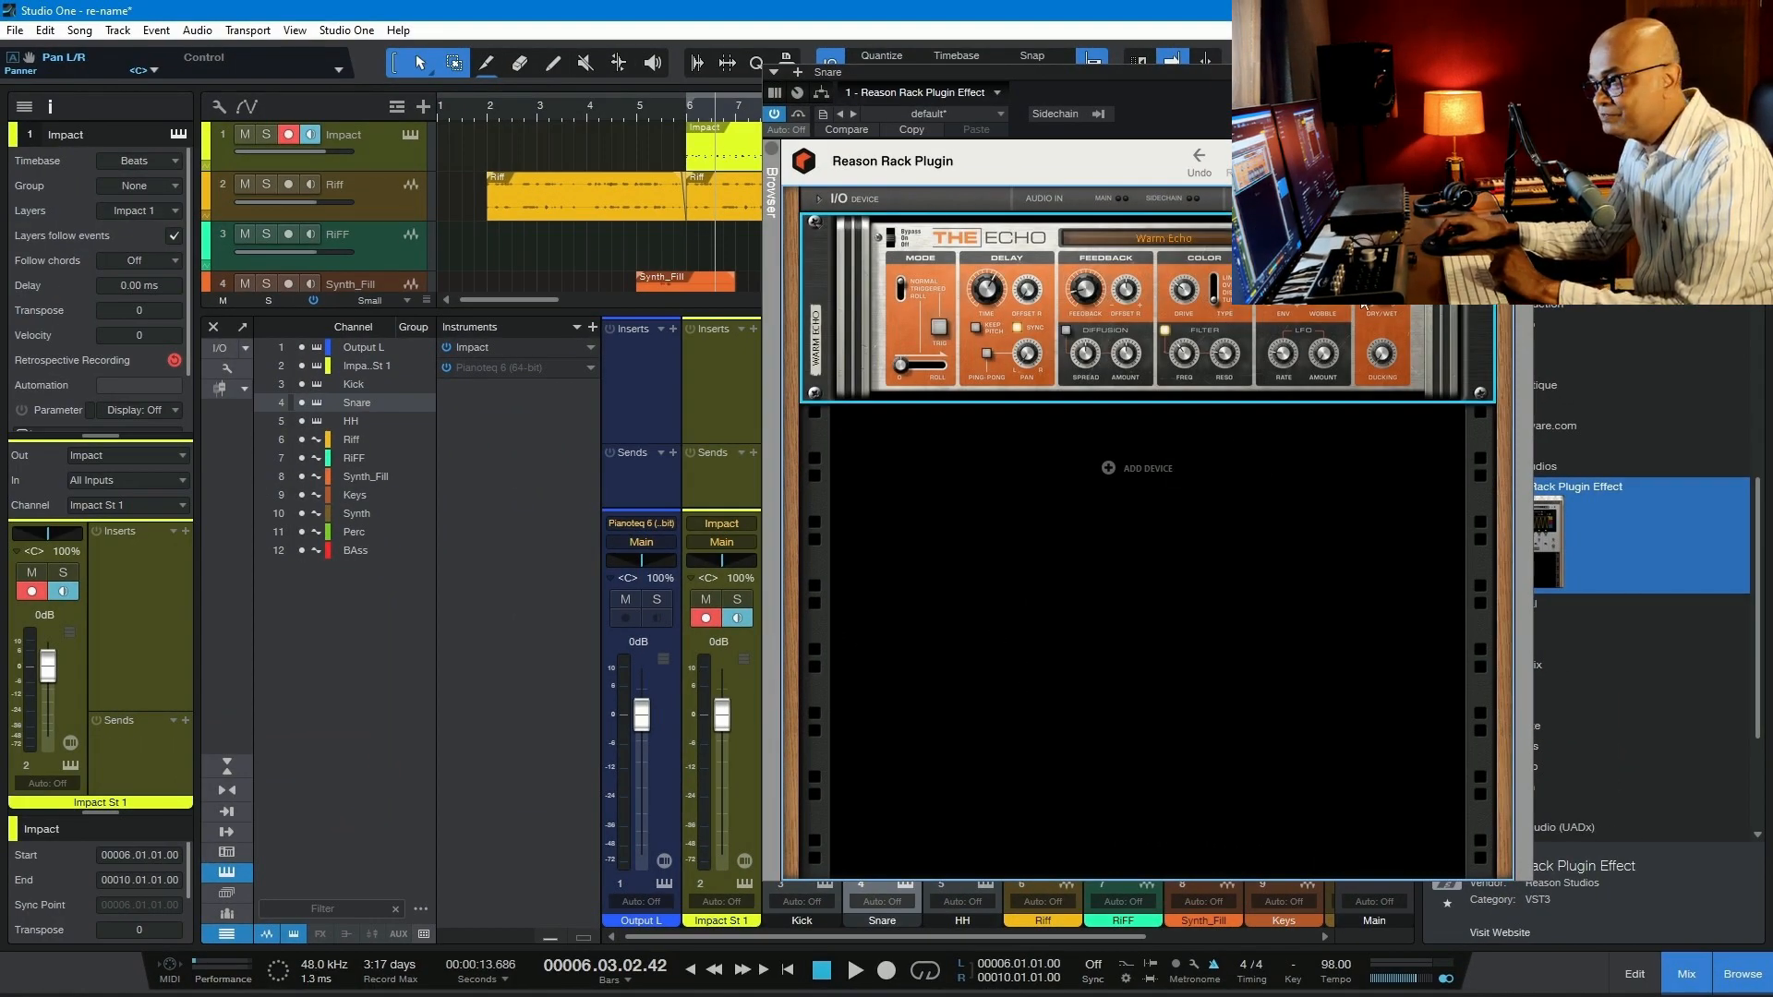
- Set The Echo's dry/wet to about the midpoint, raise the color drive and shorten the delay time
drag(1380, 303, 1380, 318)
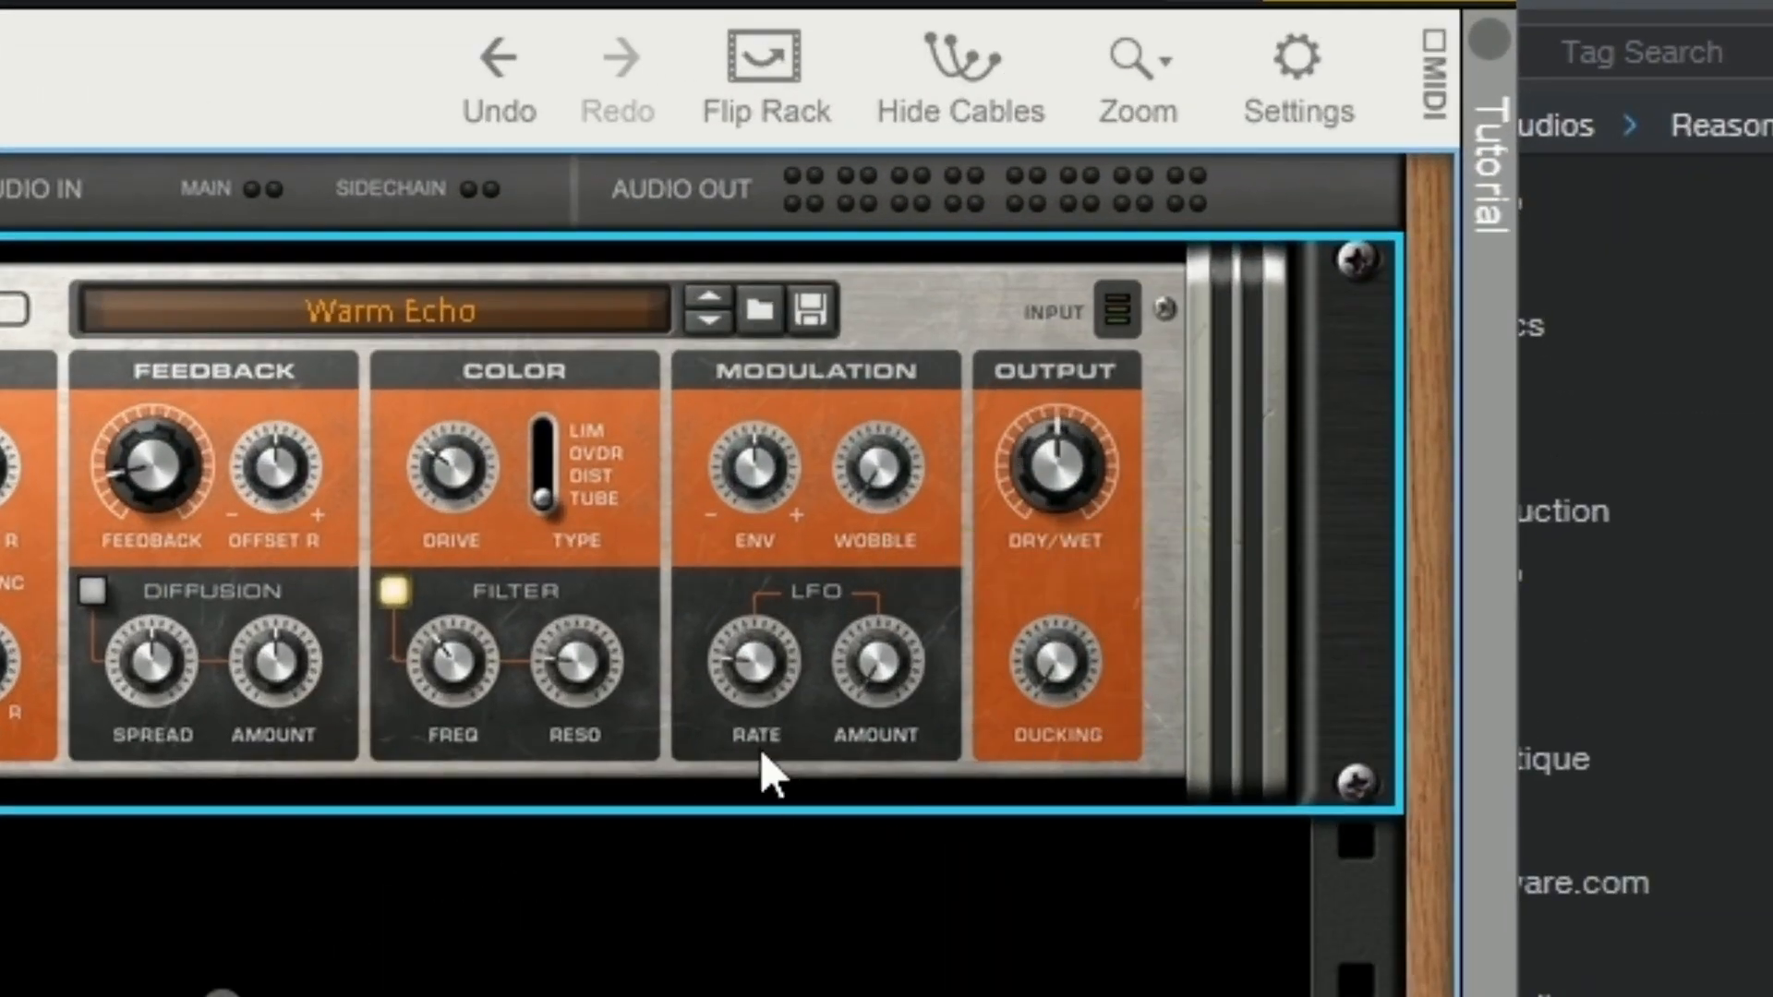
drag(458, 463, 472, 400)
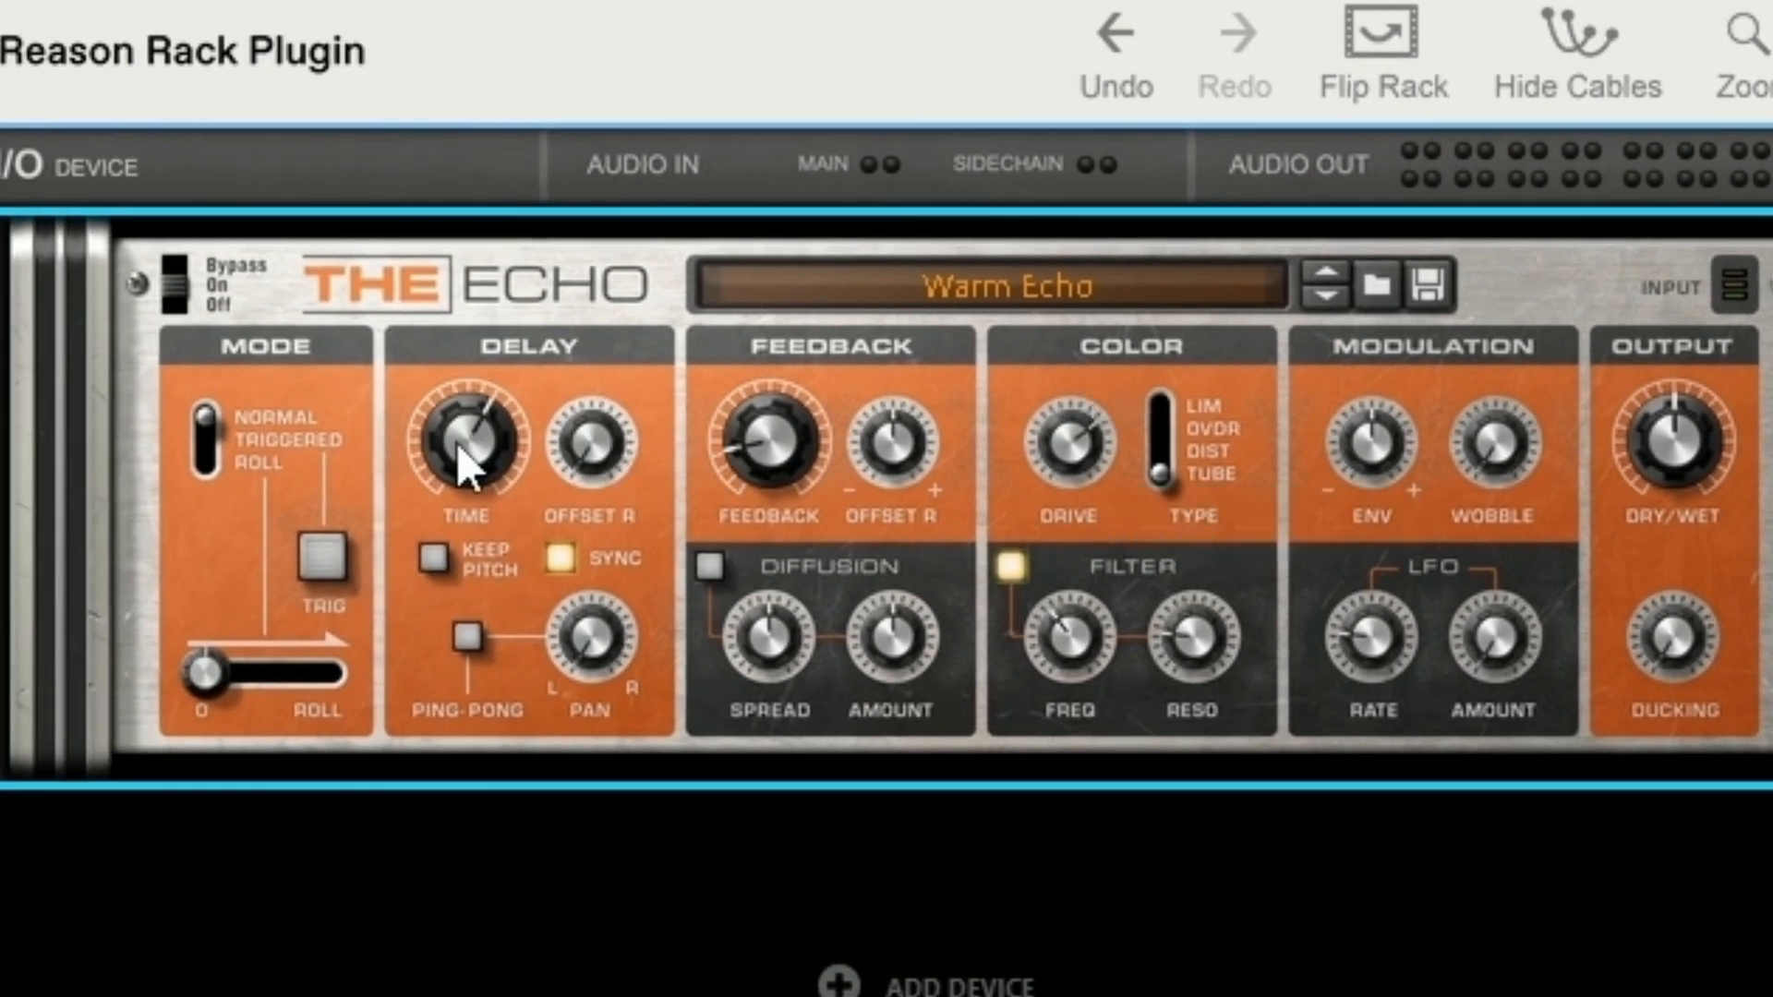
mouse_move(458, 443)
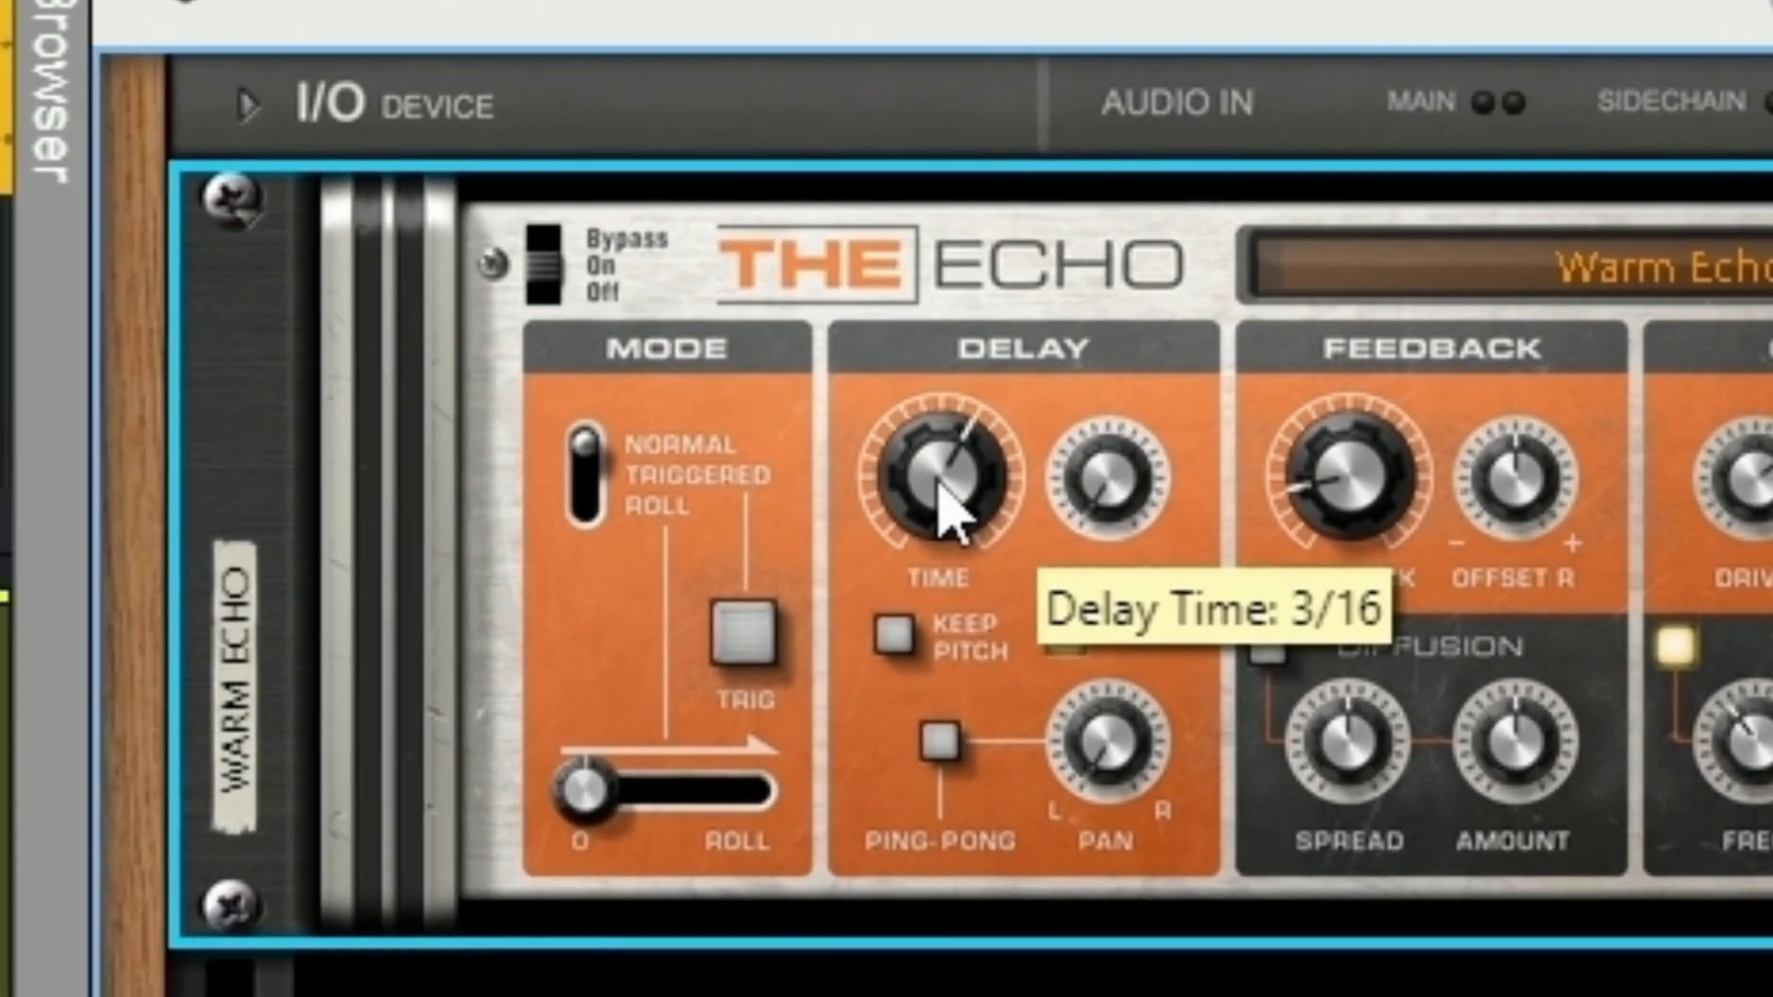
drag(948, 487, 953, 528)
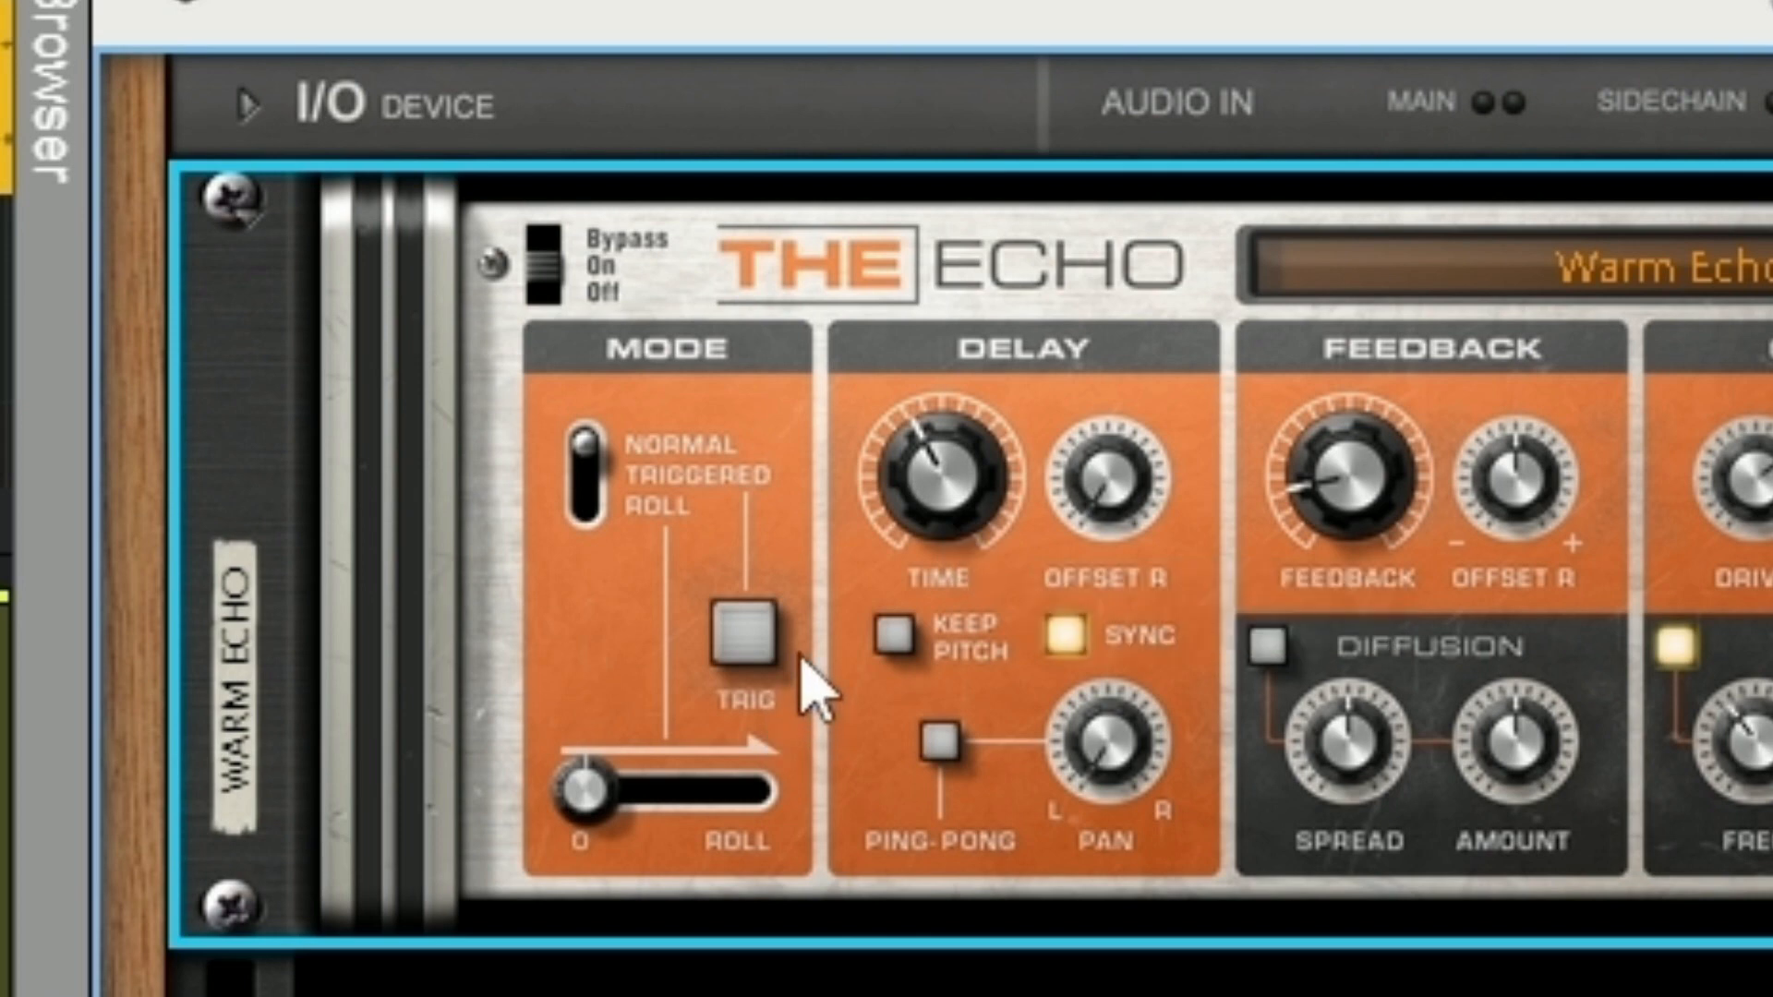
- Switch The Echo's input mode from Normal to Triggered and try out its Trig control
click(764, 663)
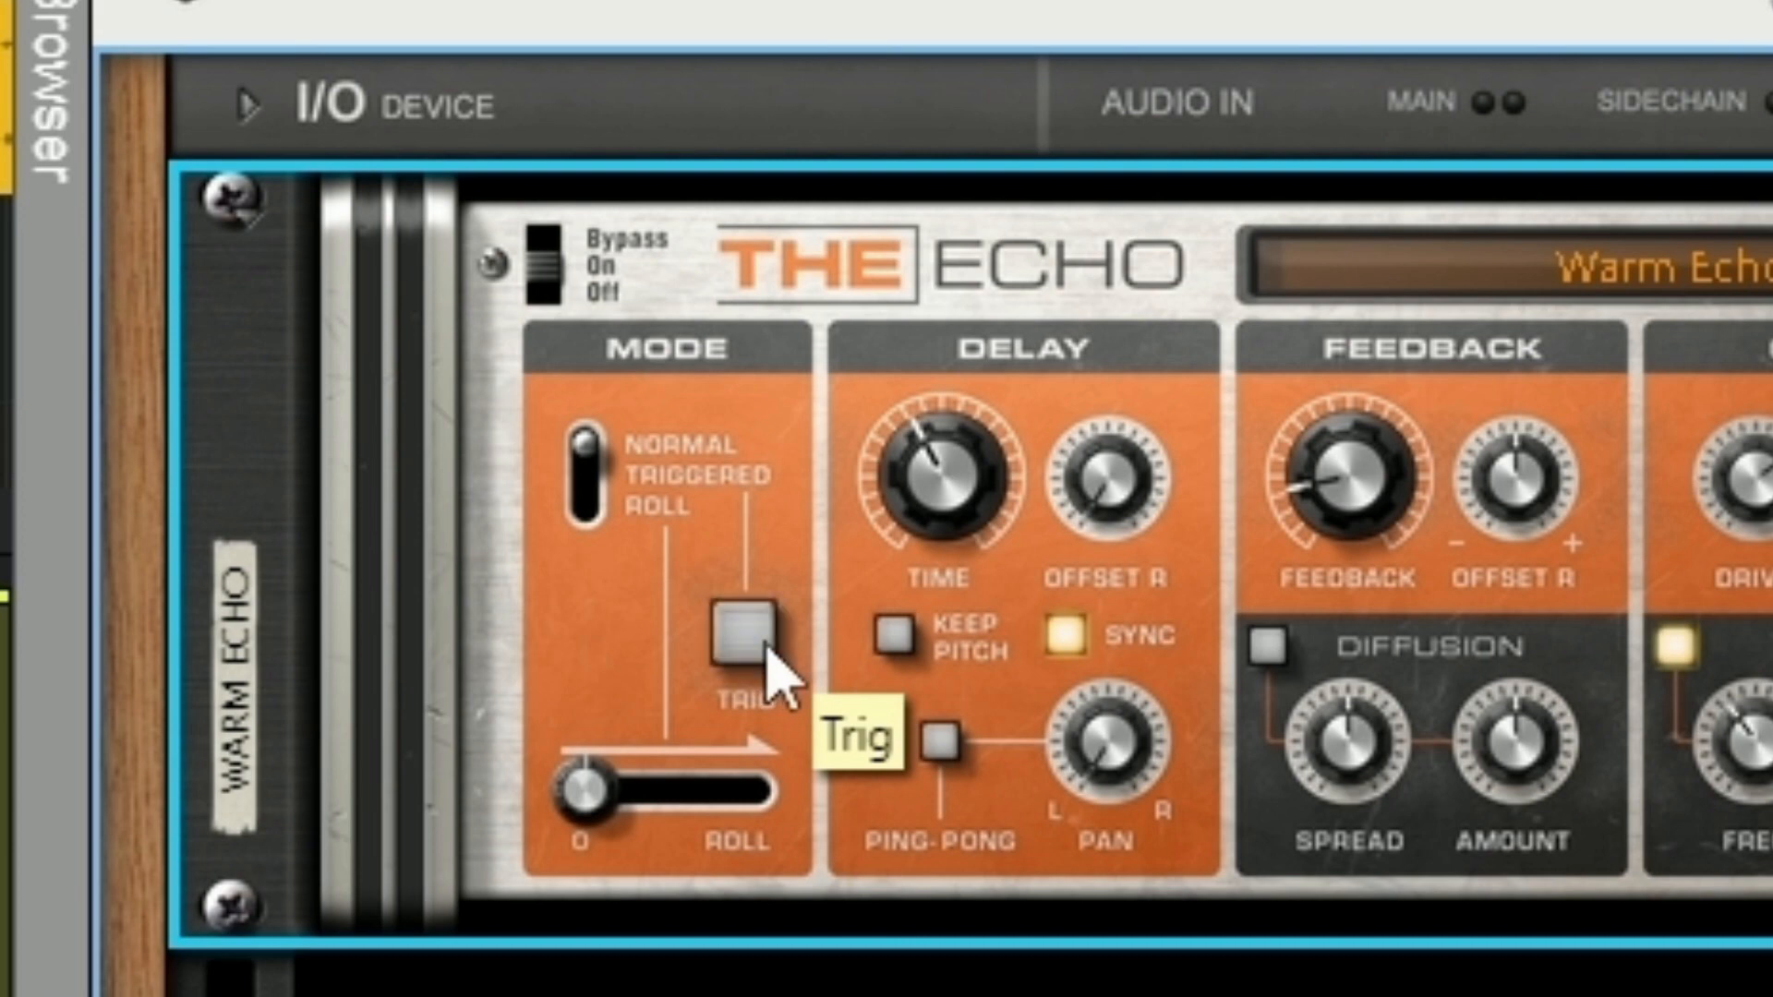
click(599, 494)
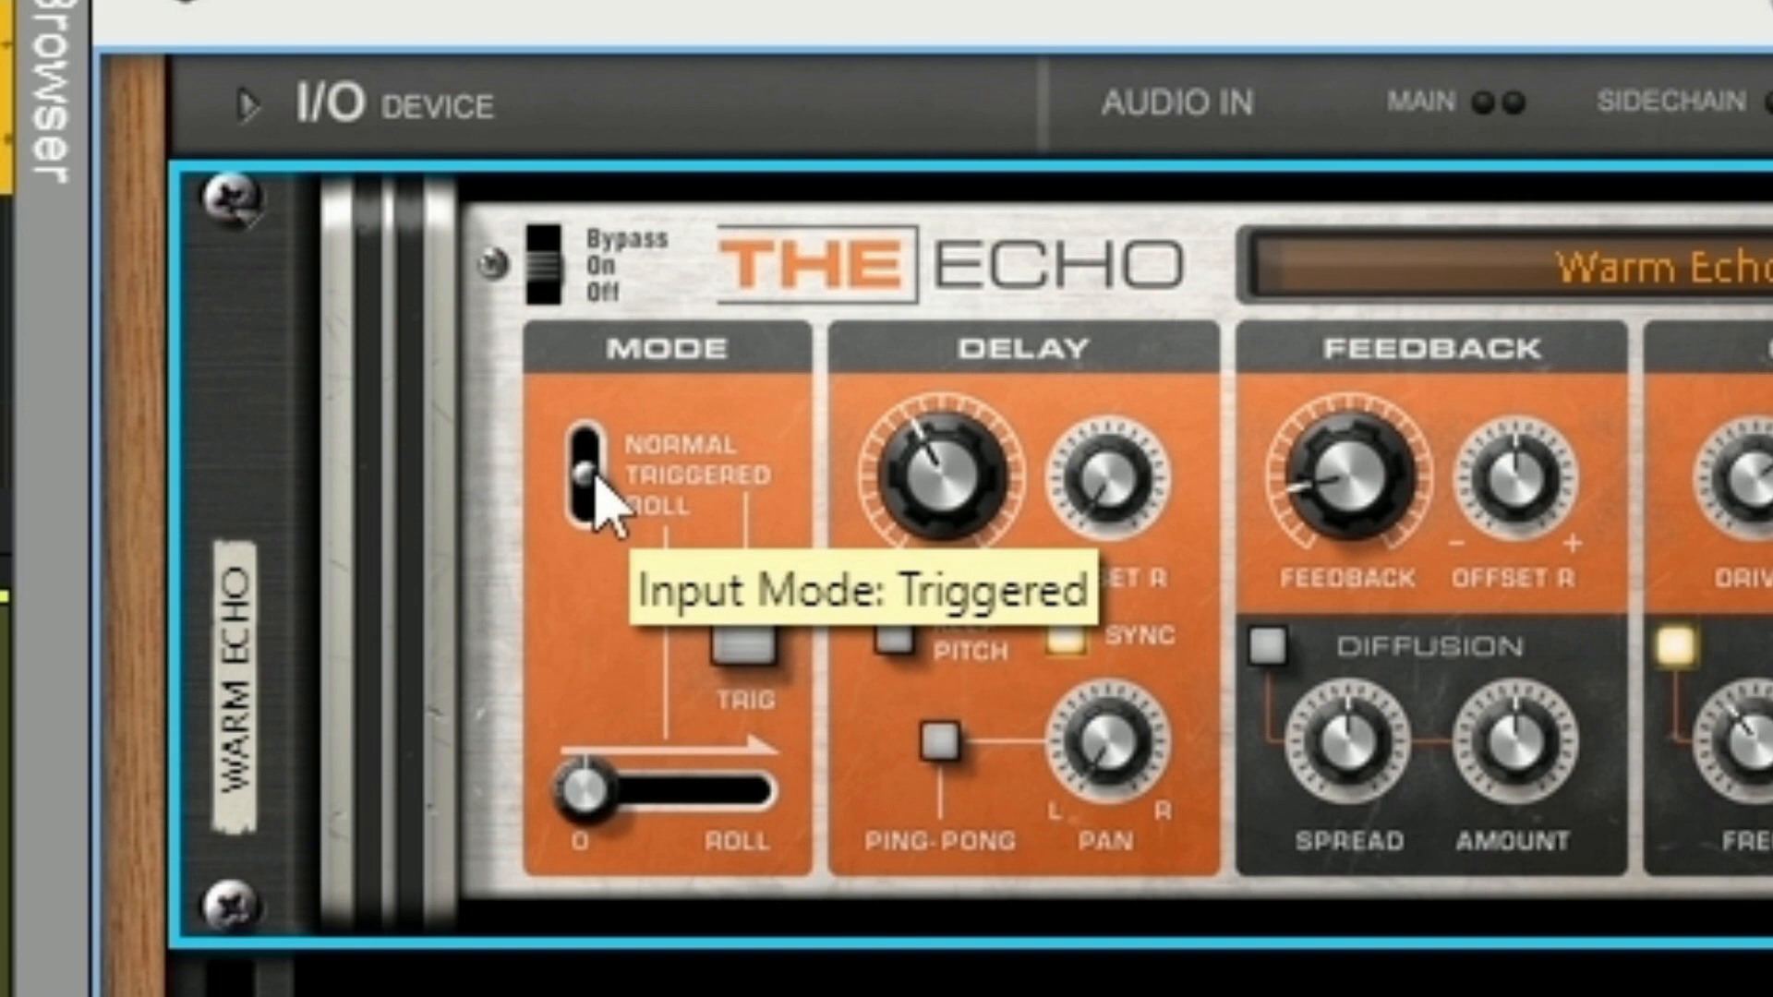
drag(598, 494, 611, 461)
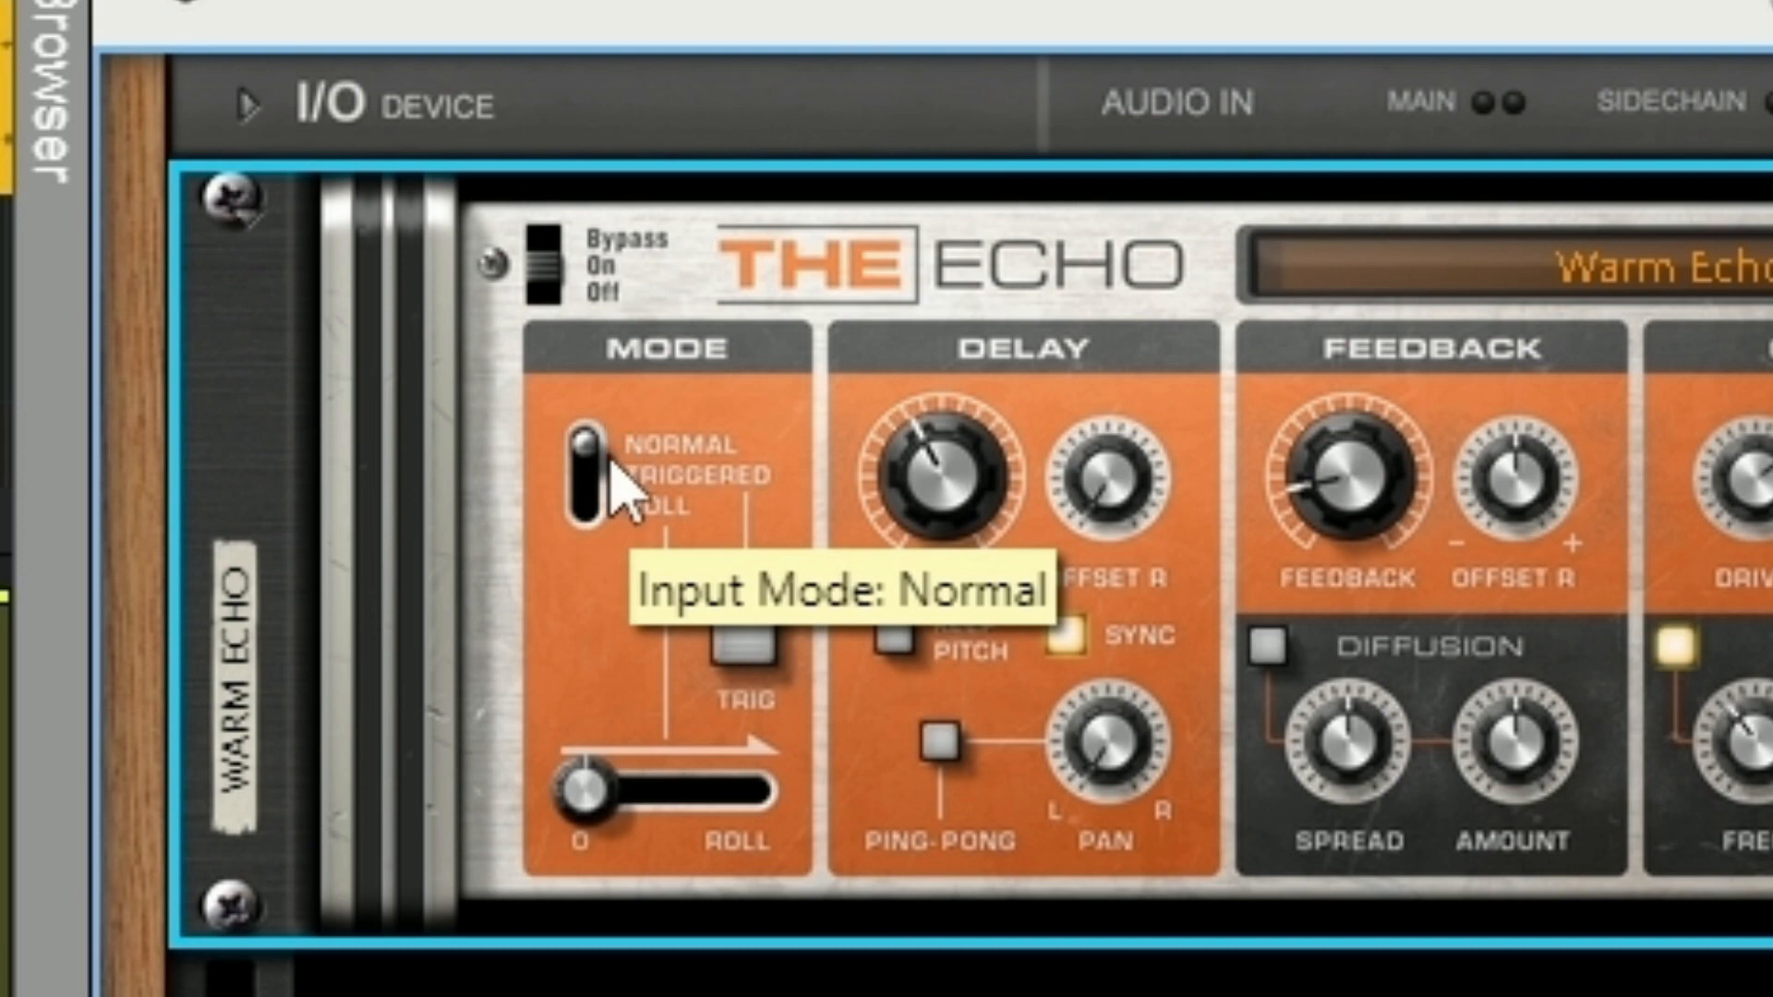
drag(614, 465, 613, 499)
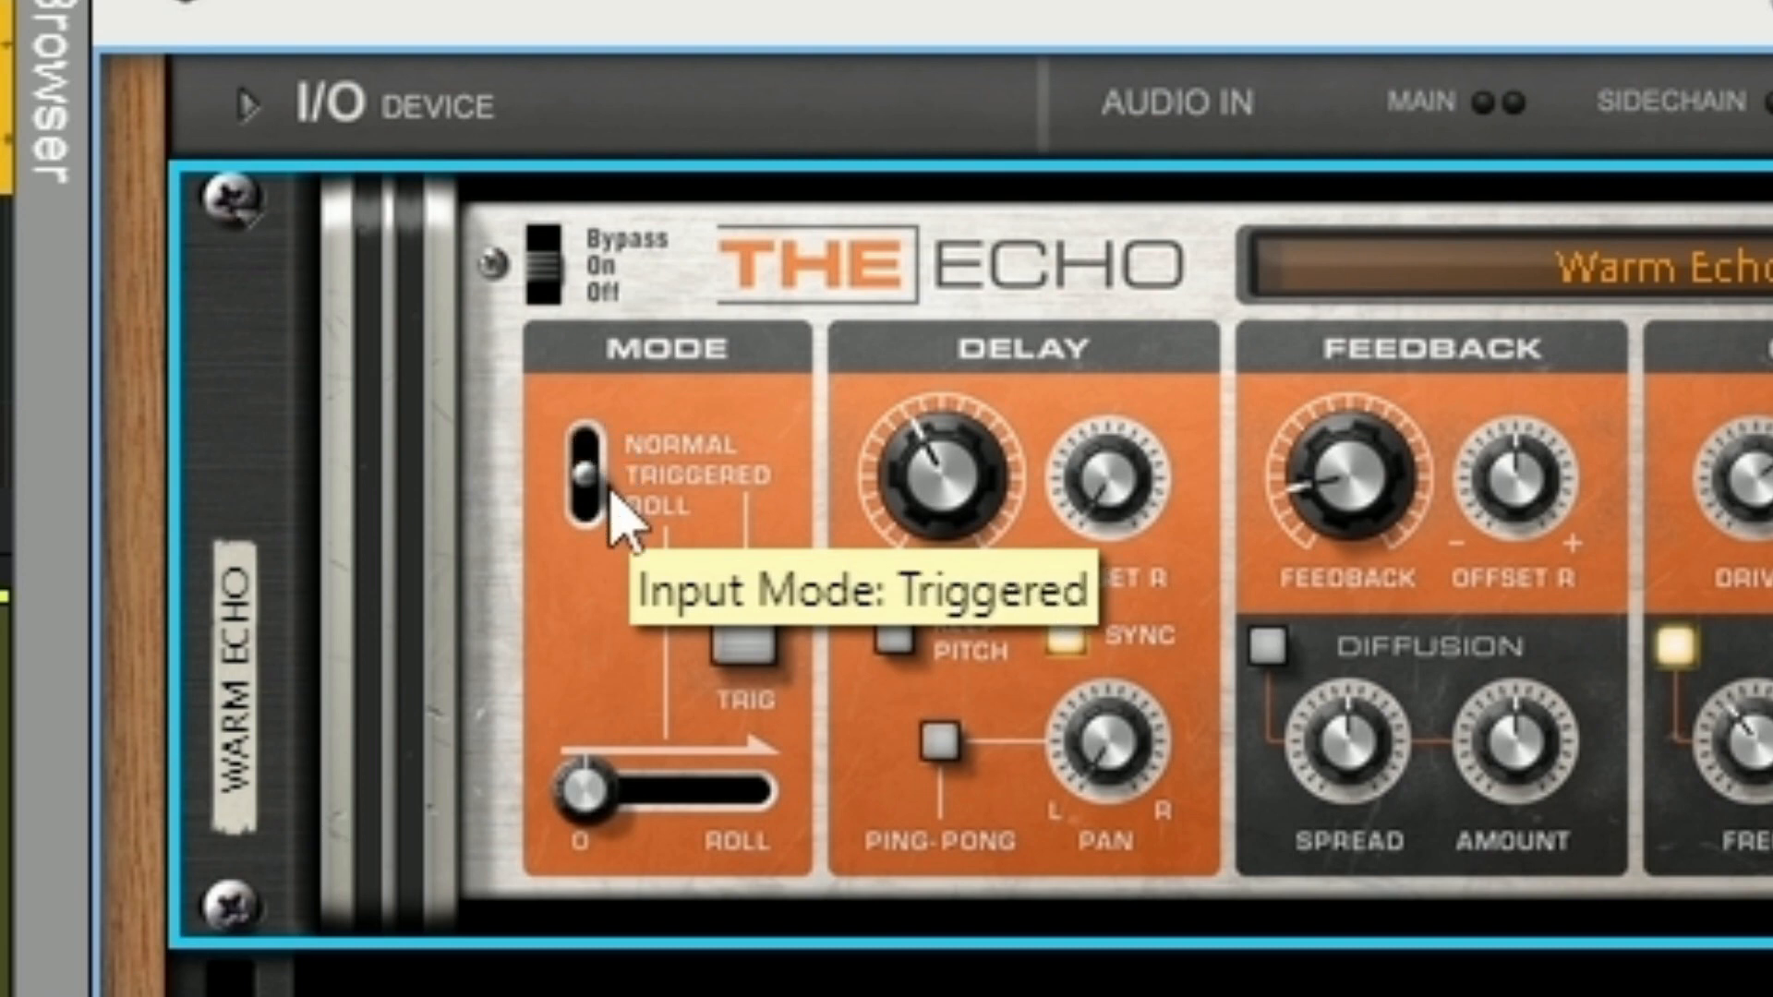
click(741, 649)
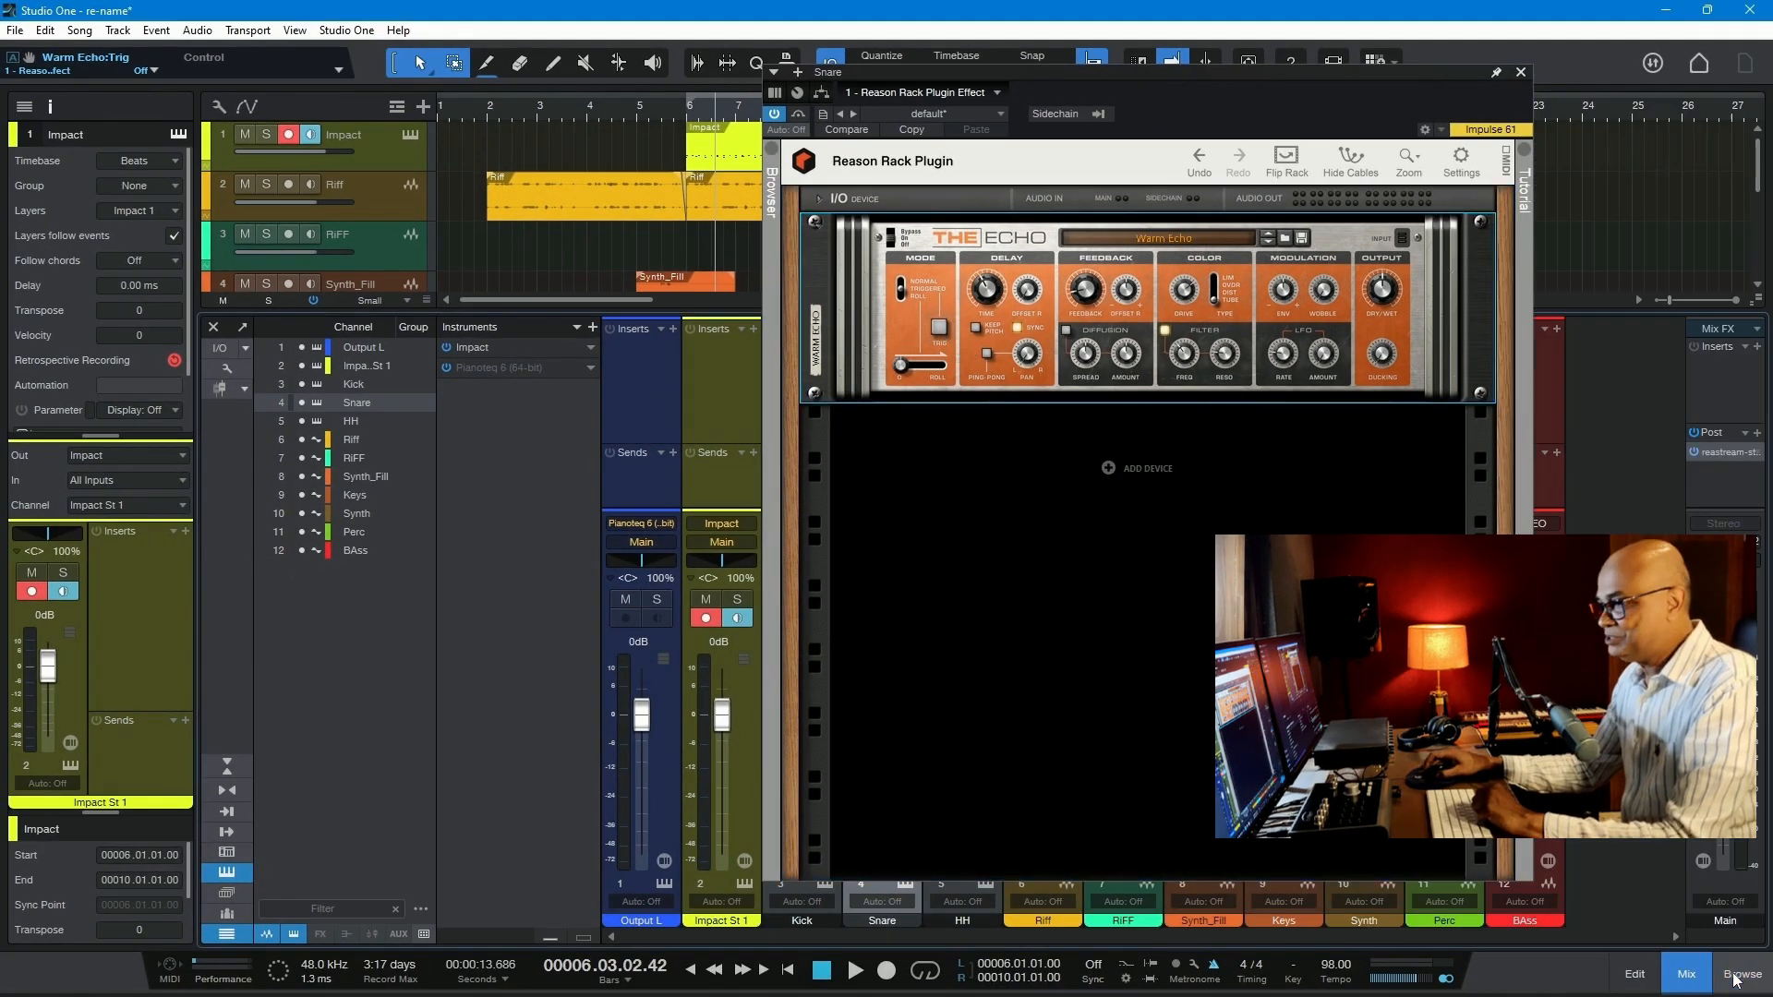
- Play the song from bar 6, trigger the snare echo during playback, and return the playhead to bar 6
click(690, 115)
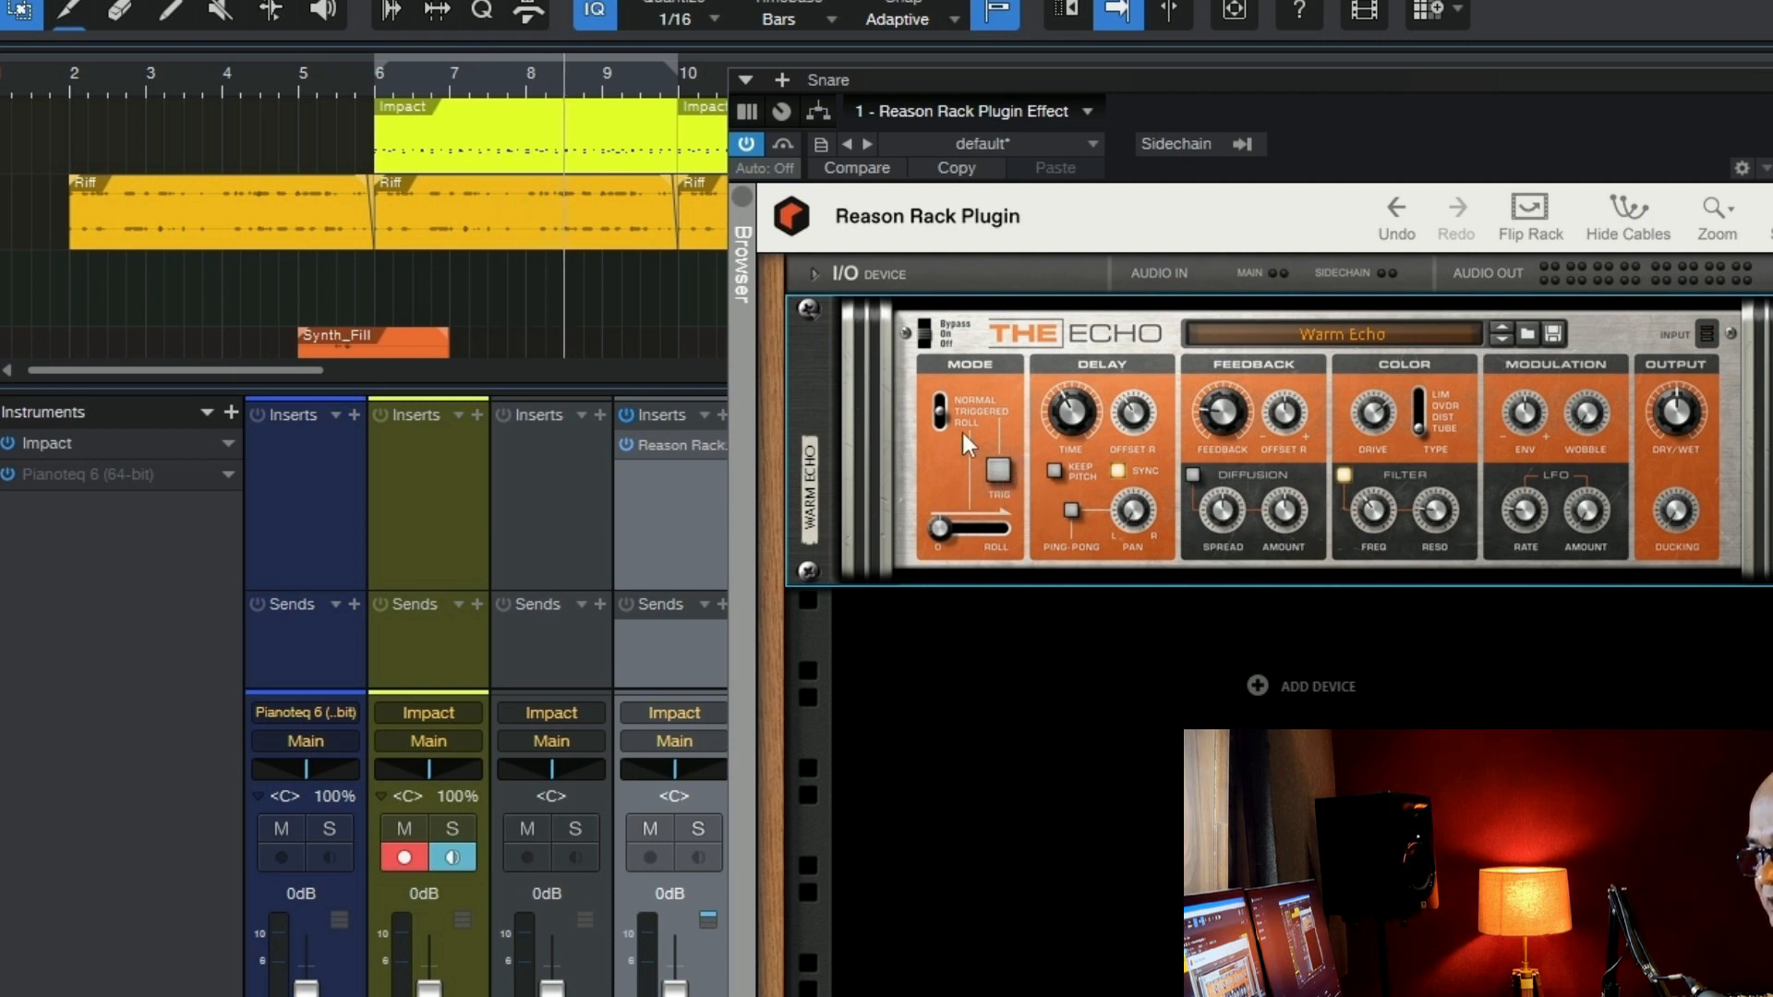
click(1001, 471)
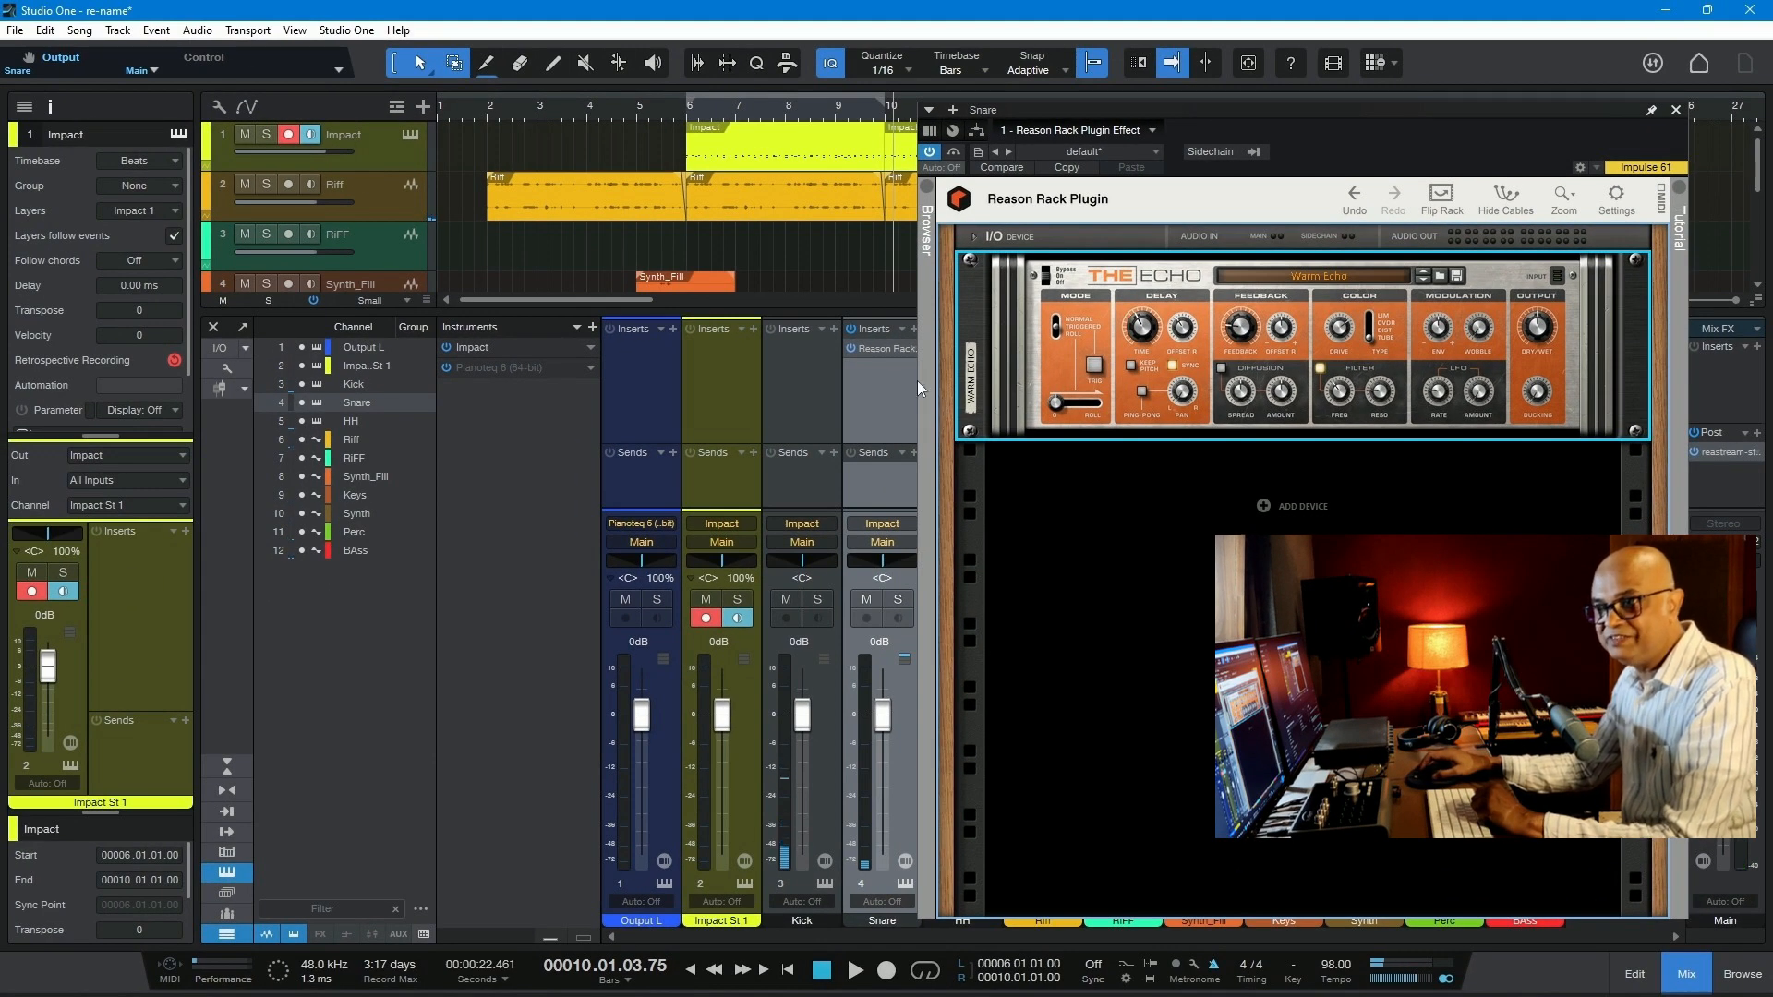
click(688, 114)
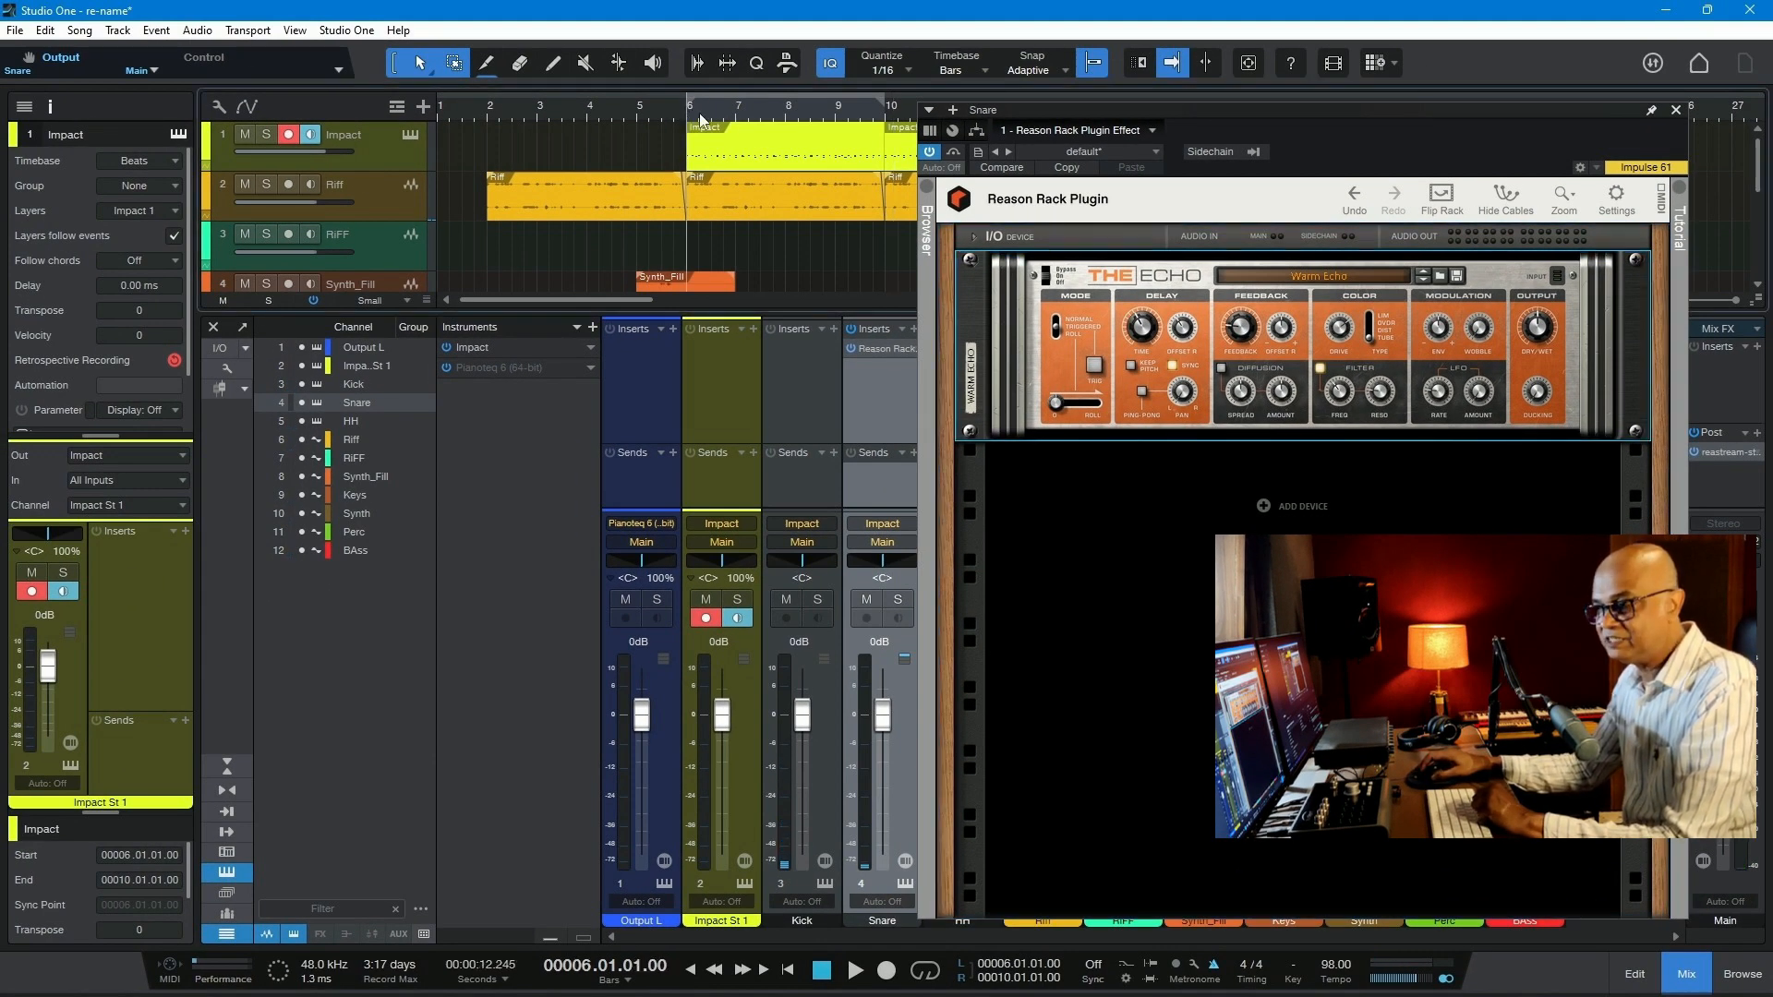
- Raise The Echo's feedback amount and replay the song while triggering the snare echo again
click(1244, 333)
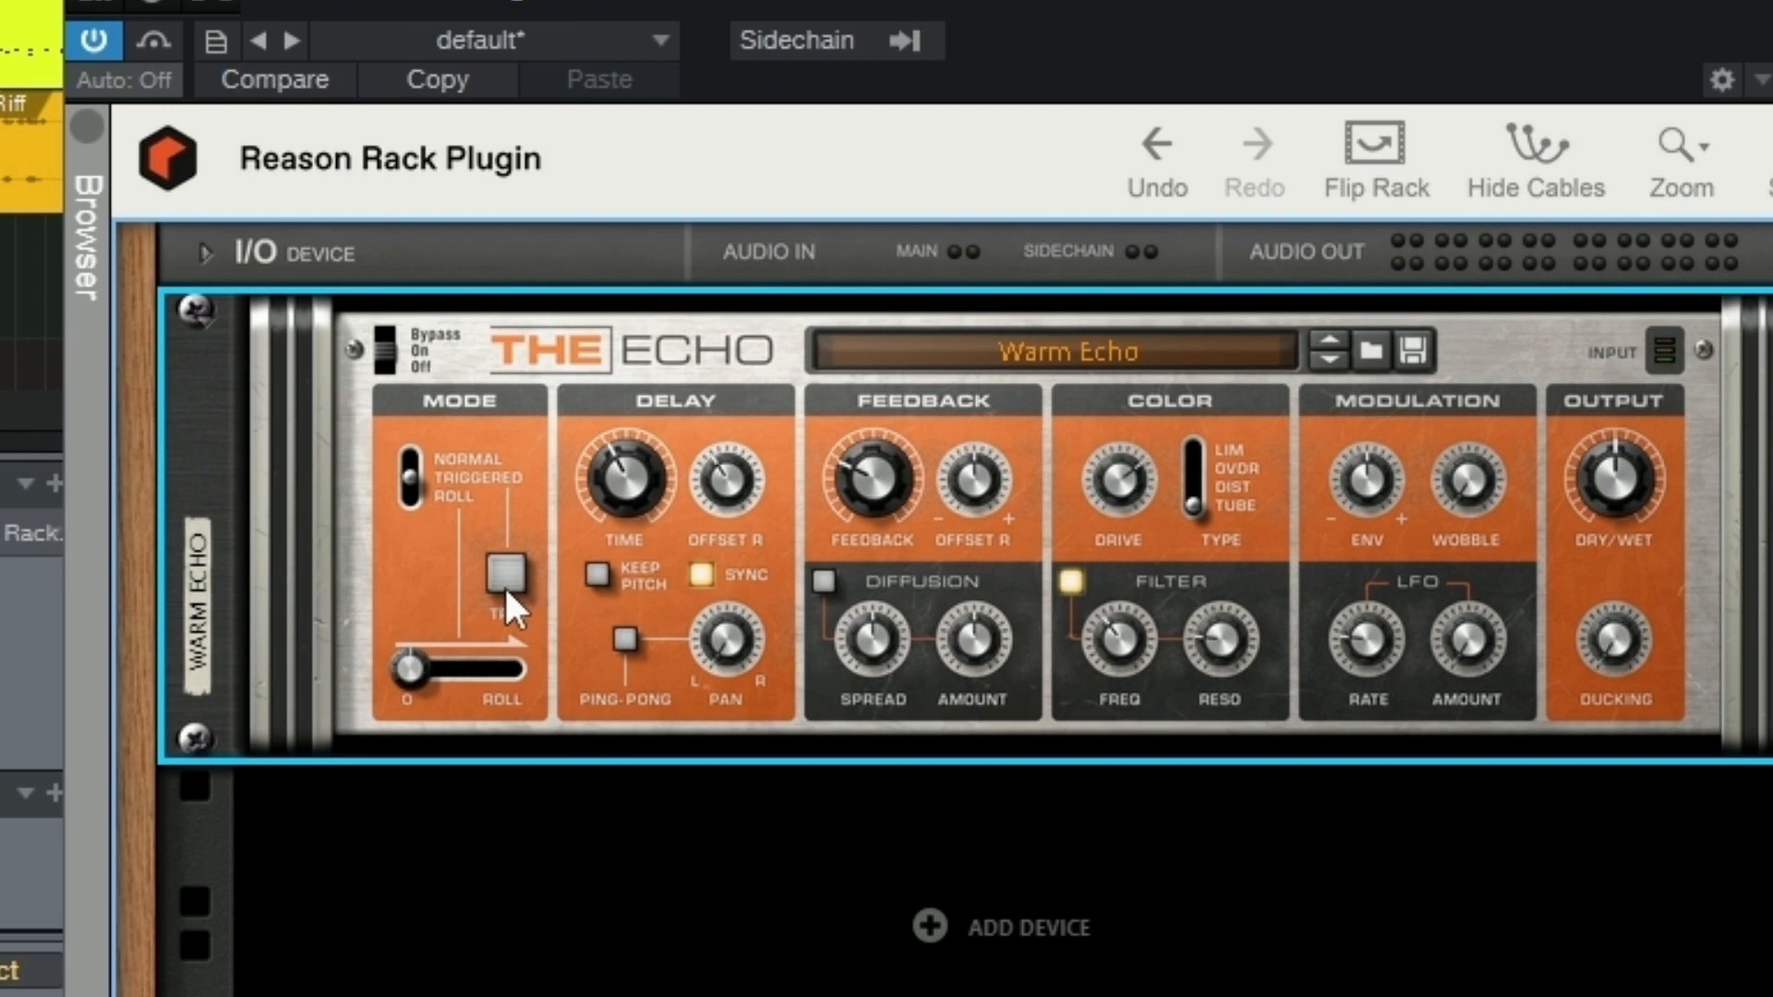
click(4, 41)
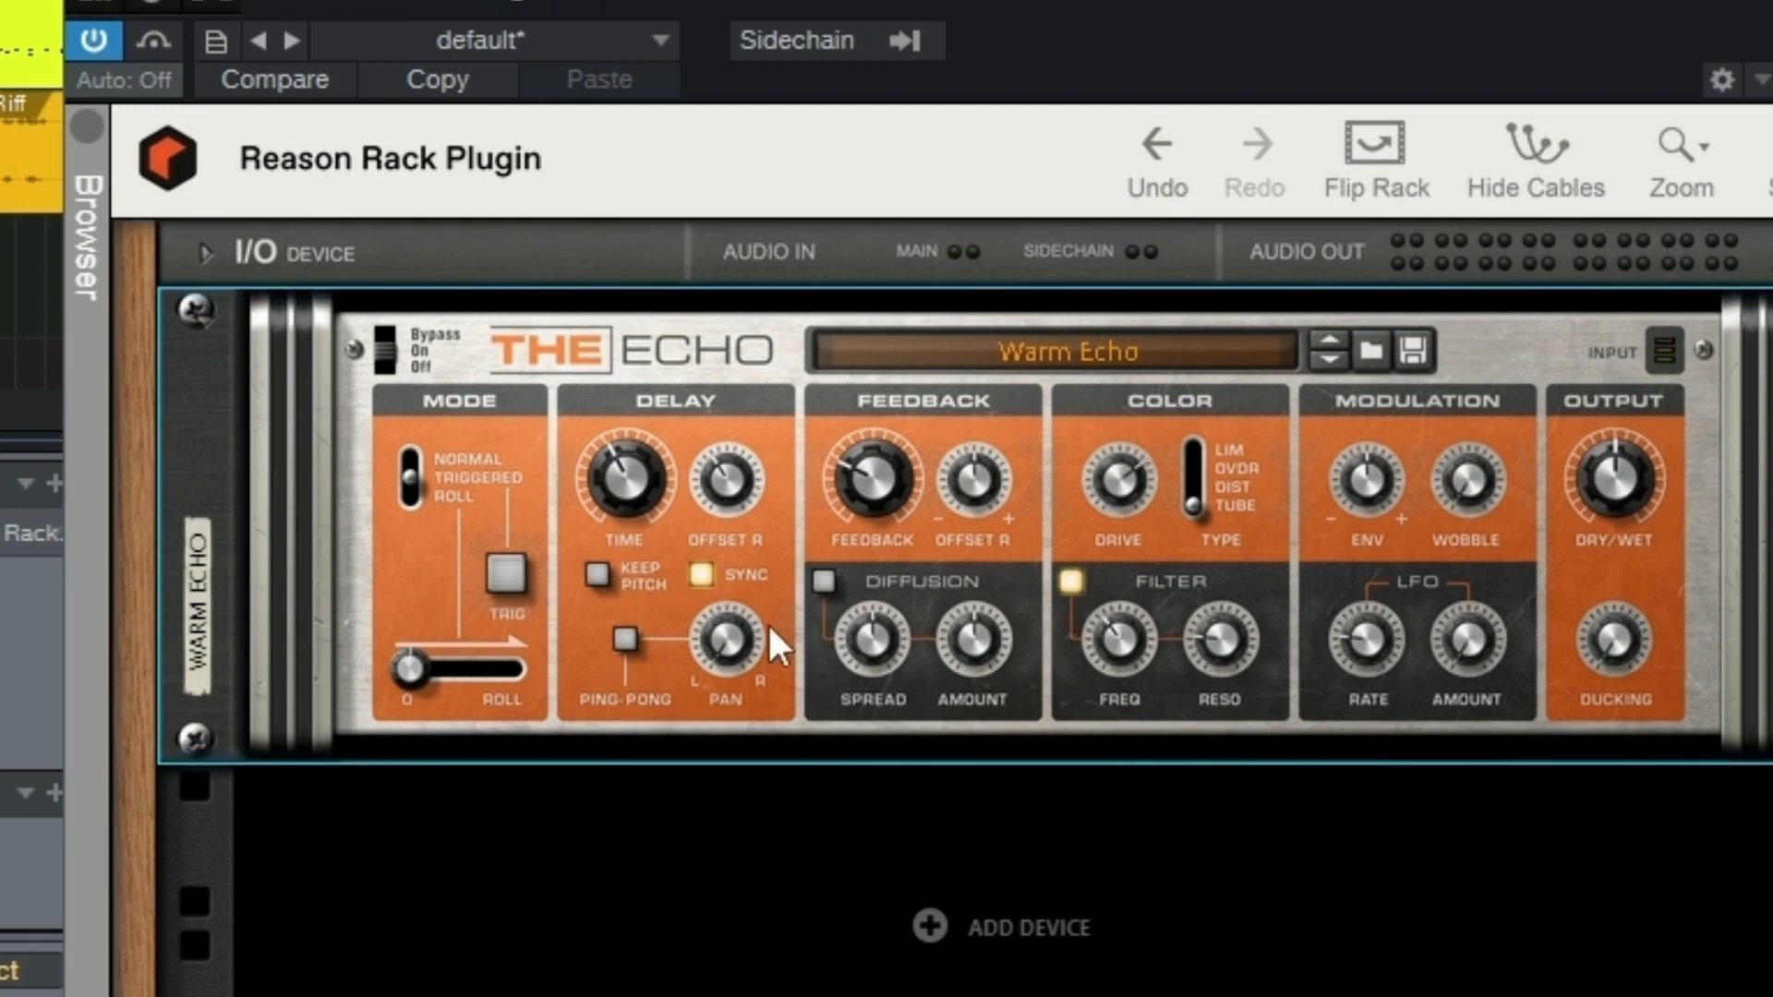
click(516, 575)
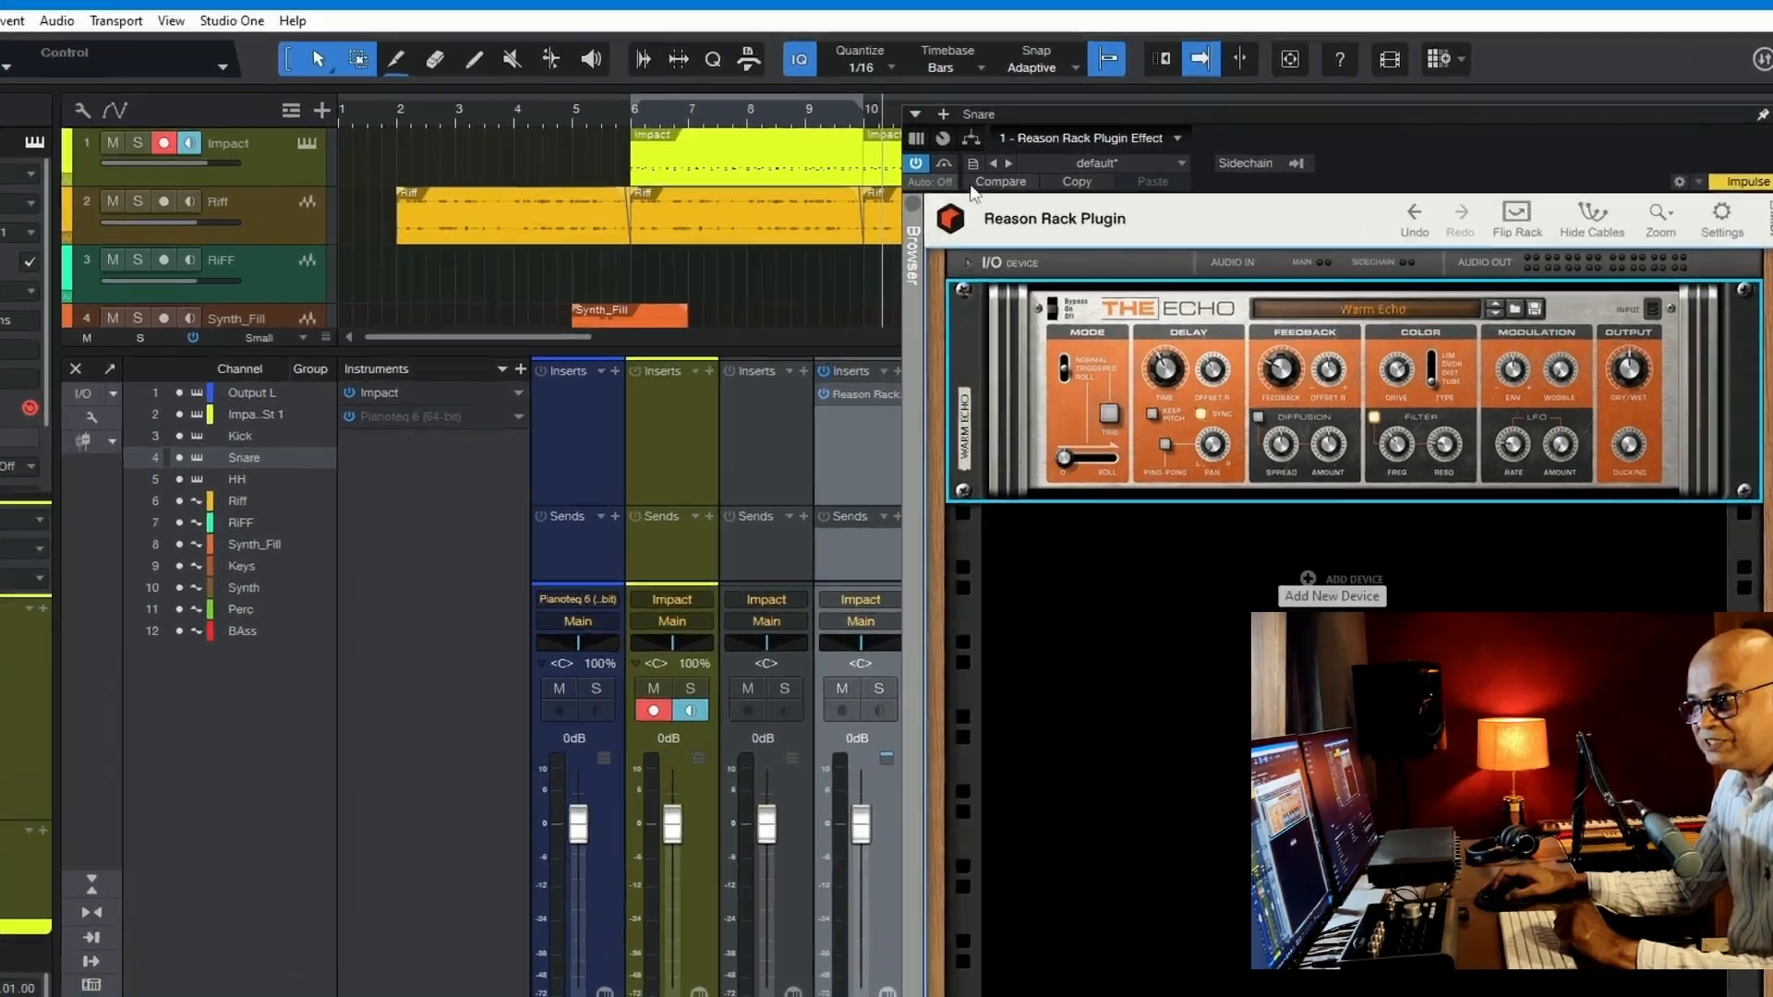
- Set the plug-in's automation mode to Touch and, playing from bar 6, record one Trig hold from late bar 8 to late bar 9
click(944, 181)
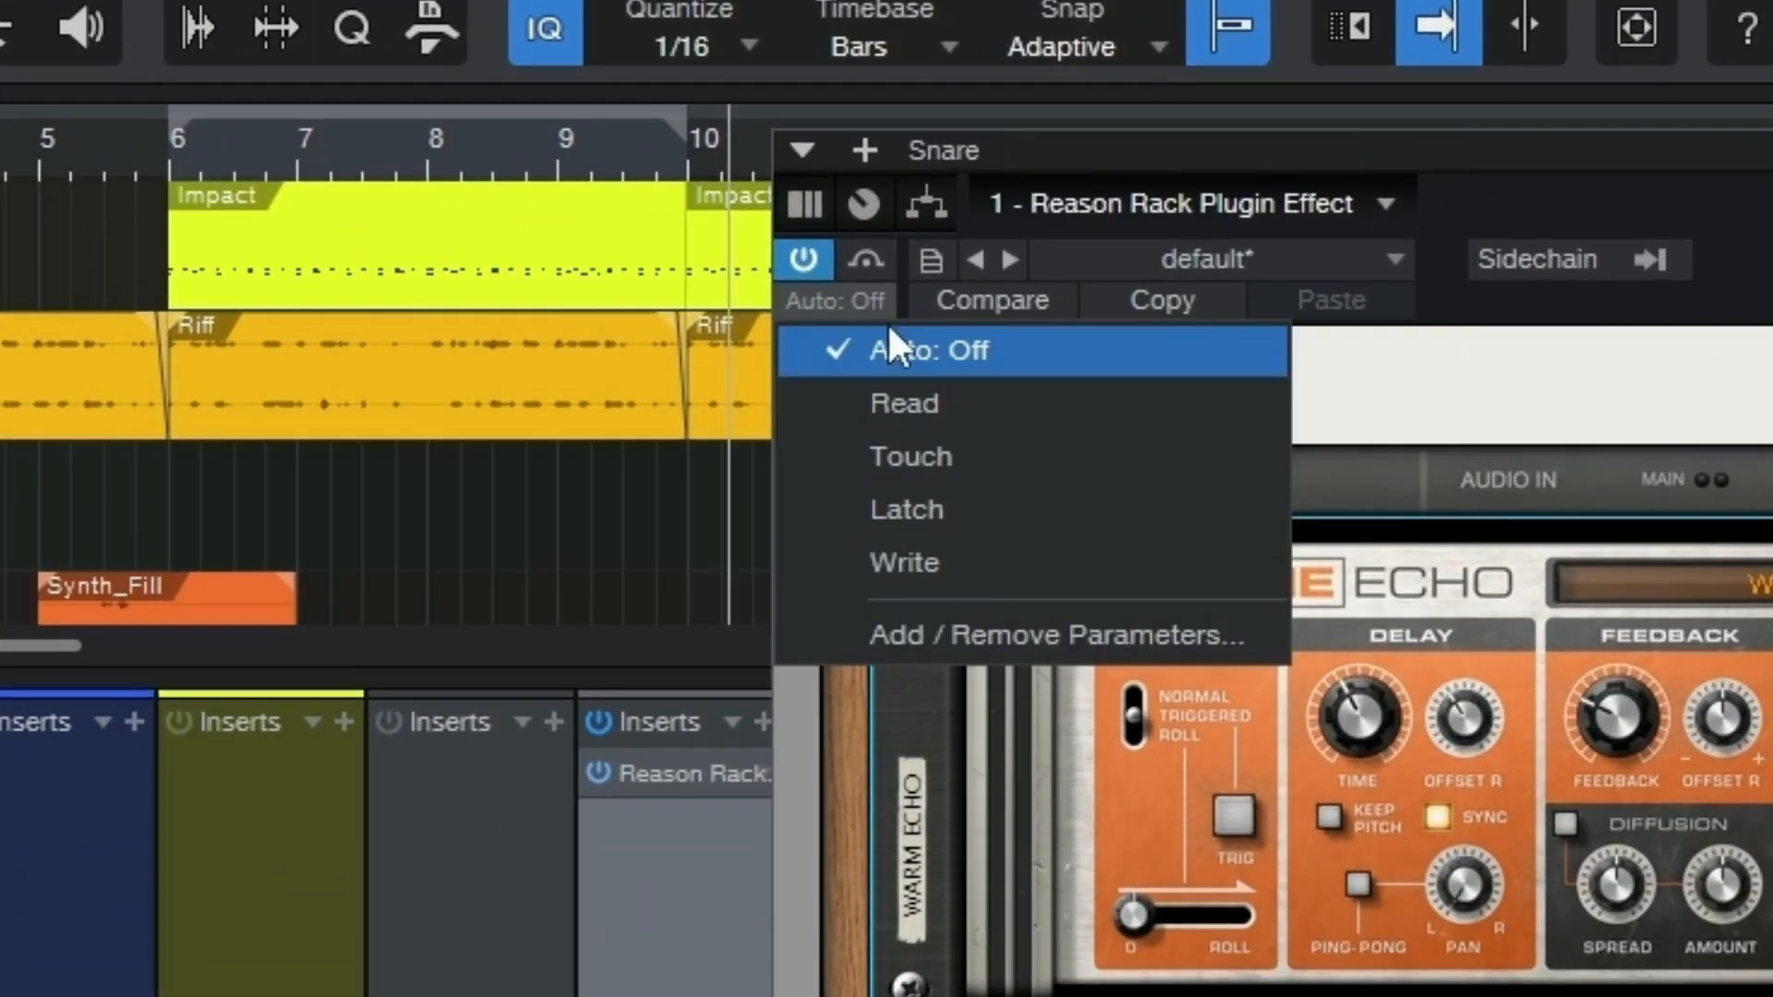
click(919, 462)
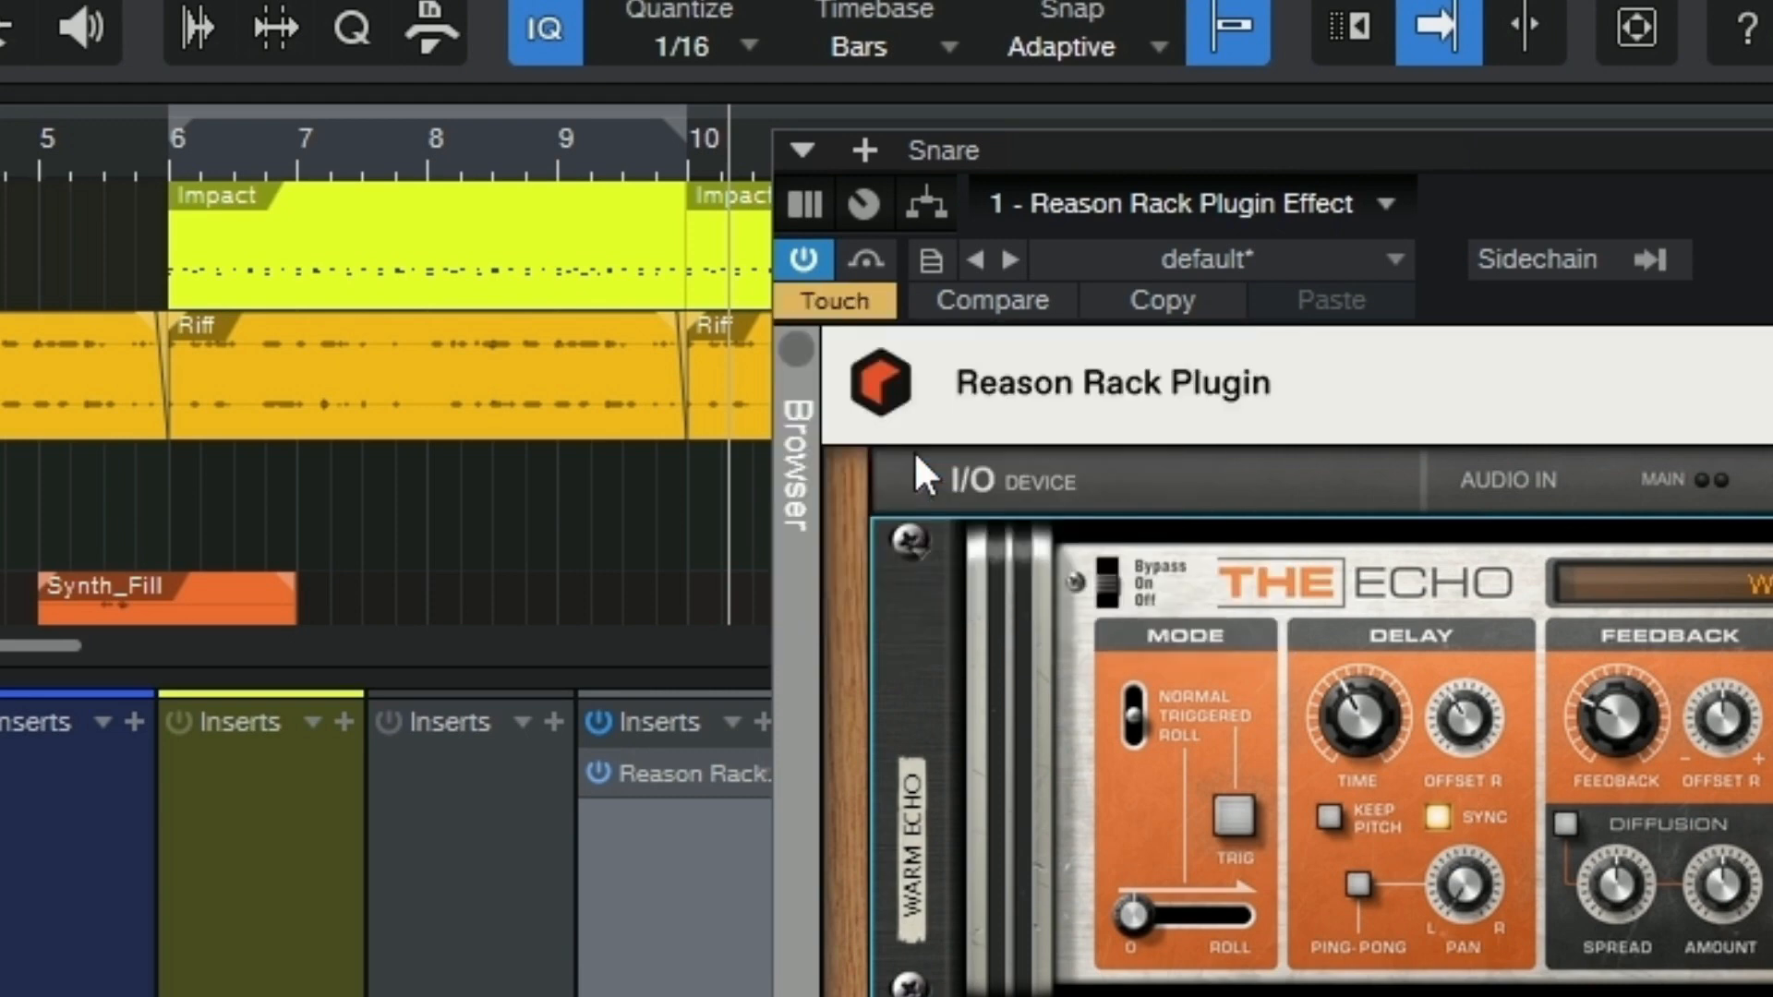
click(168, 158)
key(space)
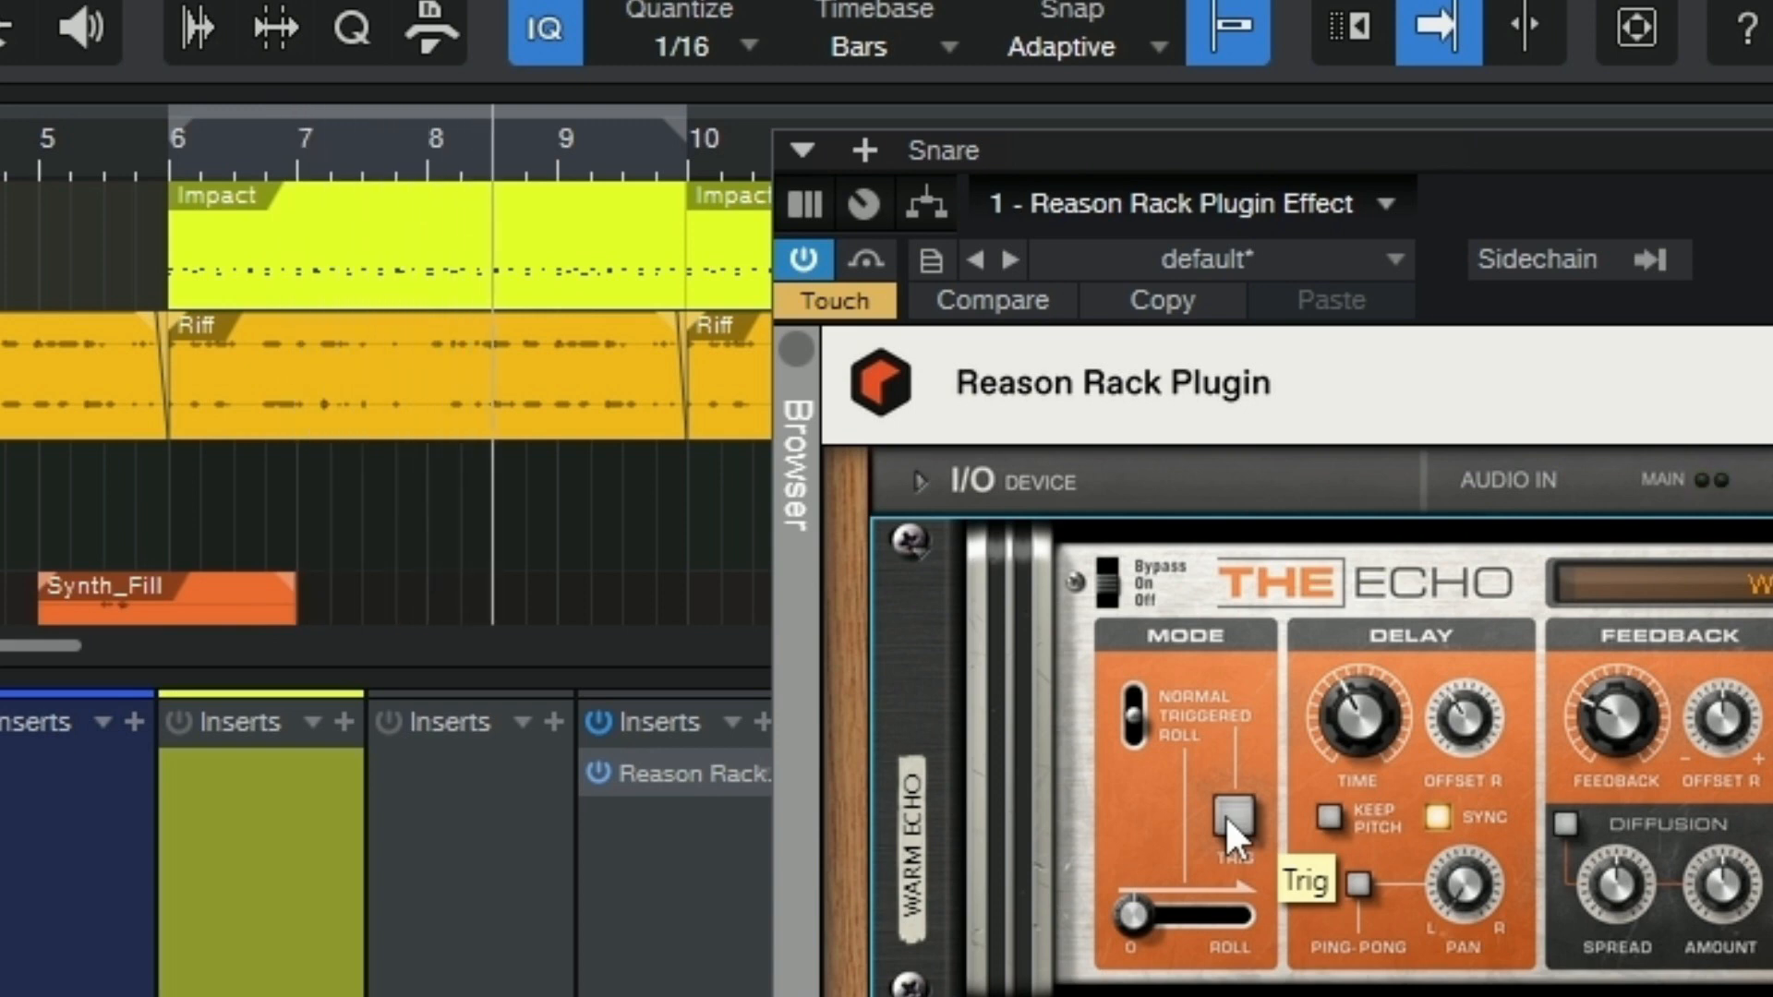
click(1226, 817)
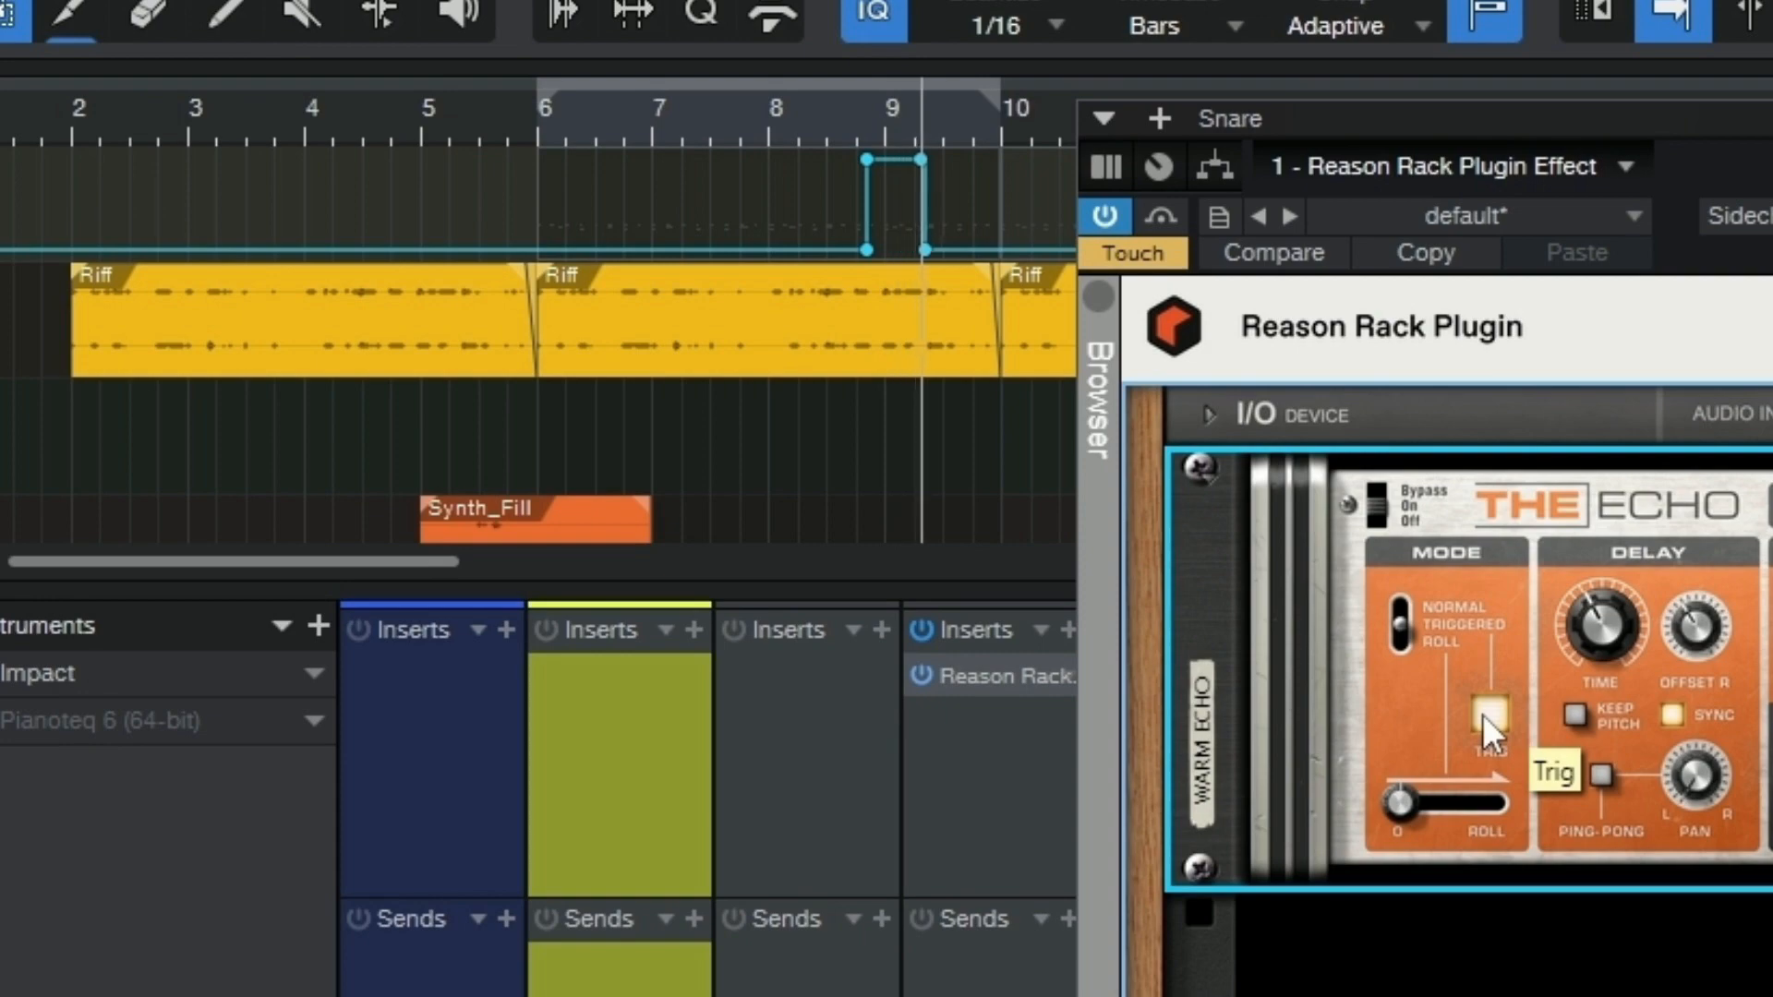
drag(1483, 713, 1482, 713)
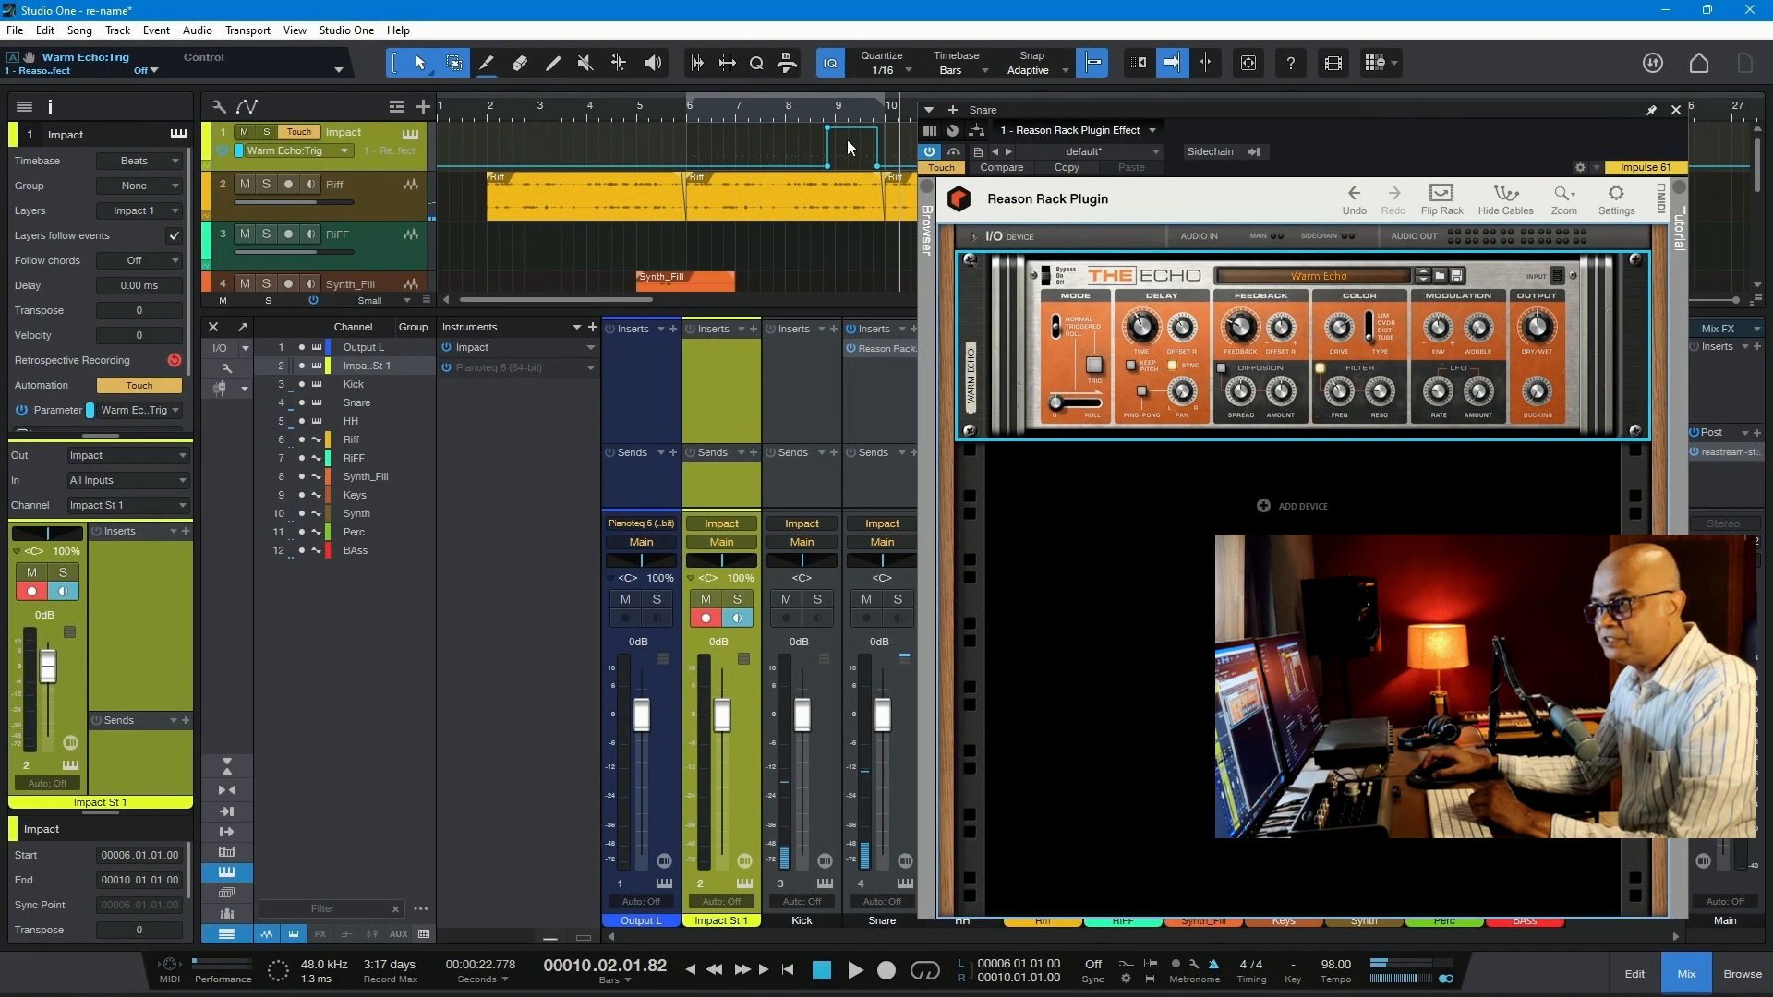
- Close the snare echo's plug-in window, move the playhead to bar 8 beat 3, and set the Impact track's automation mode to Read
click(1678, 110)
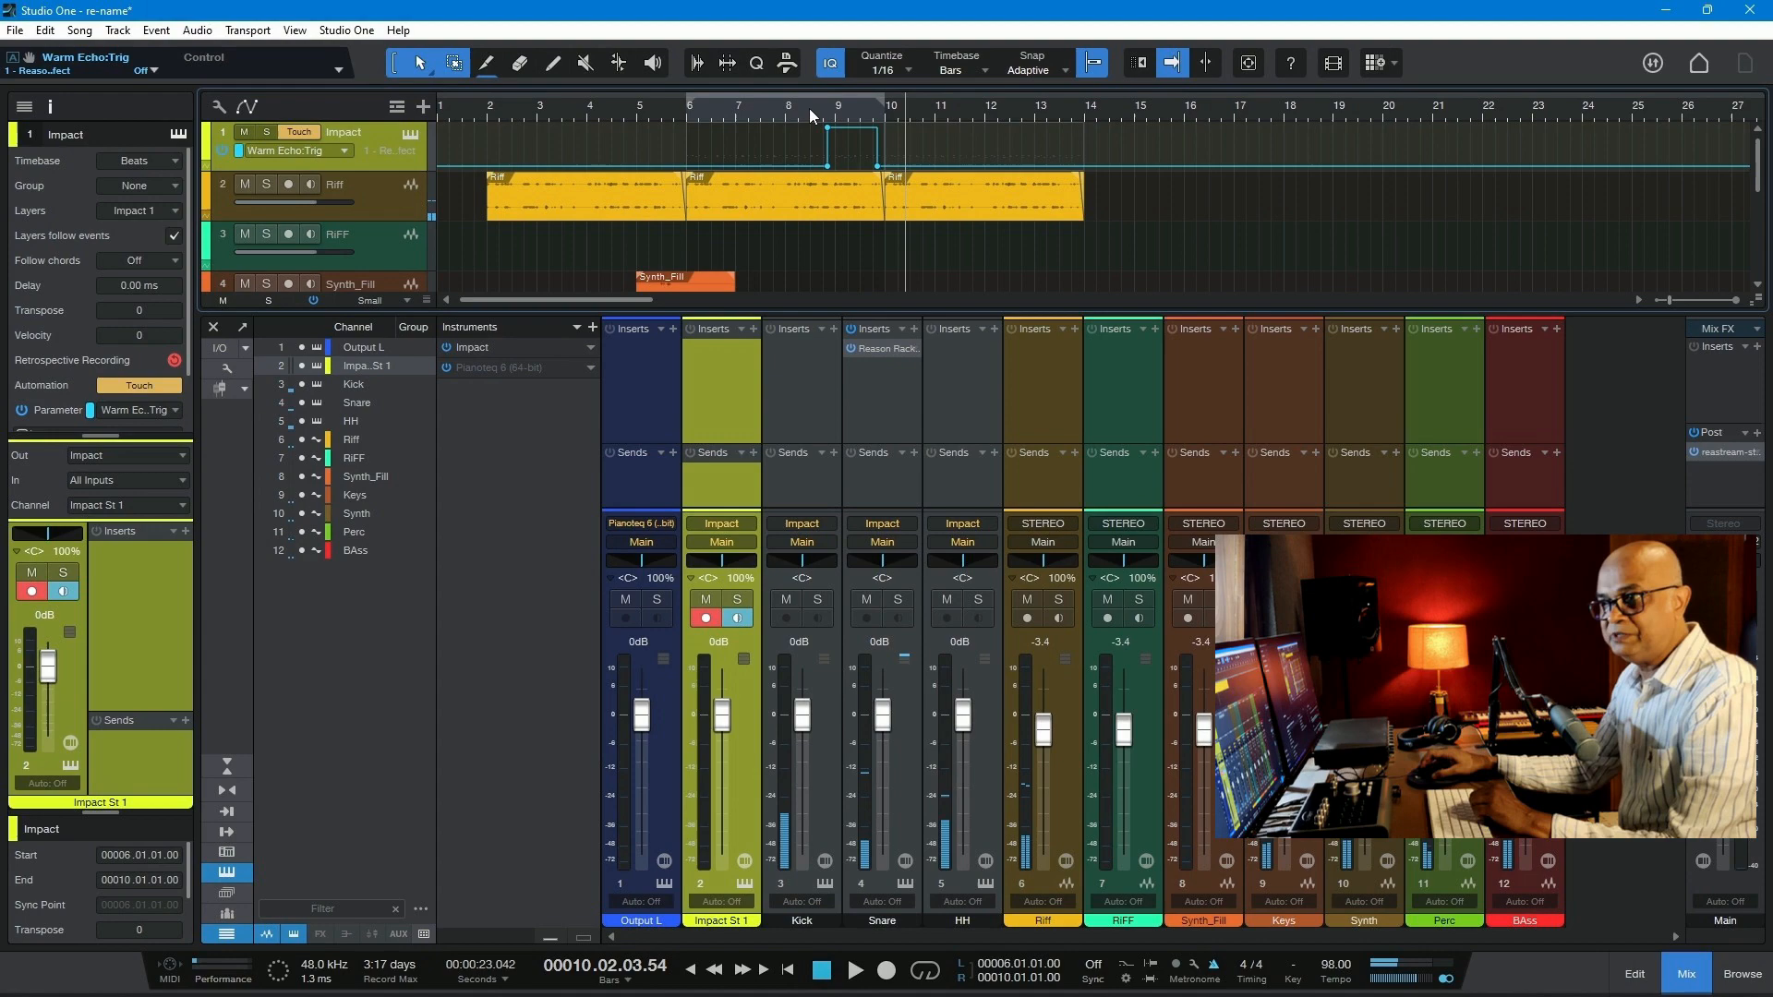
click(809, 108)
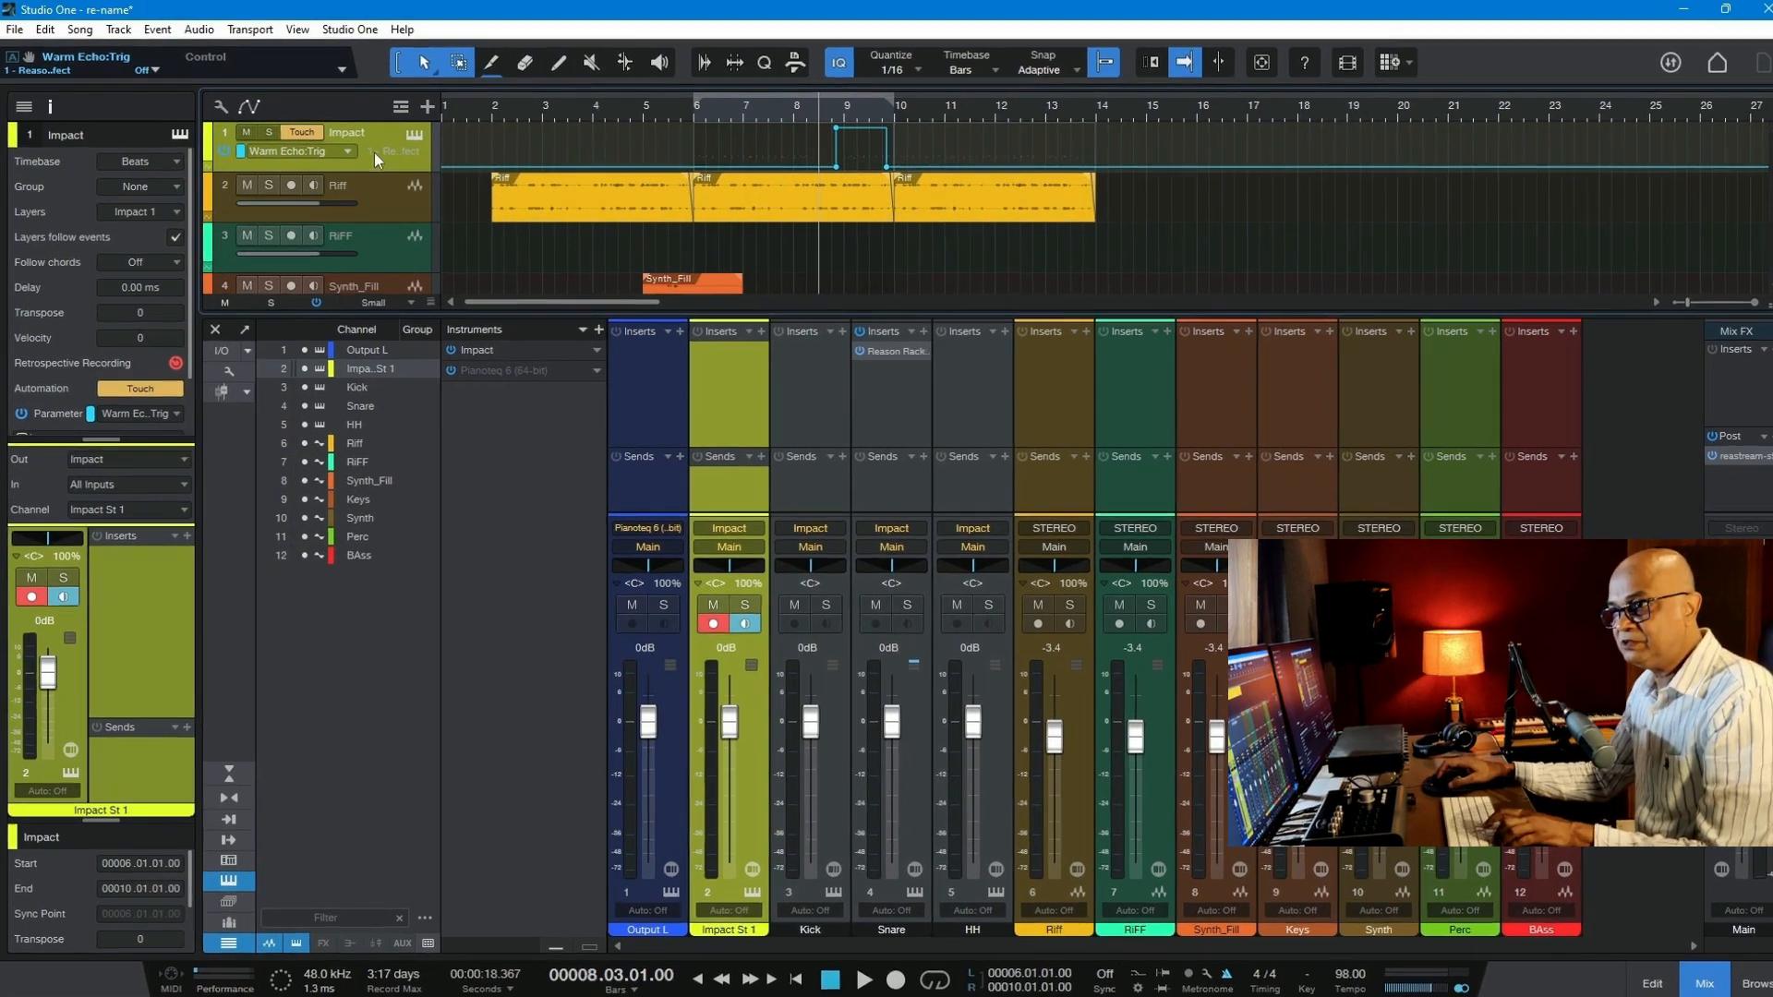
click(298, 132)
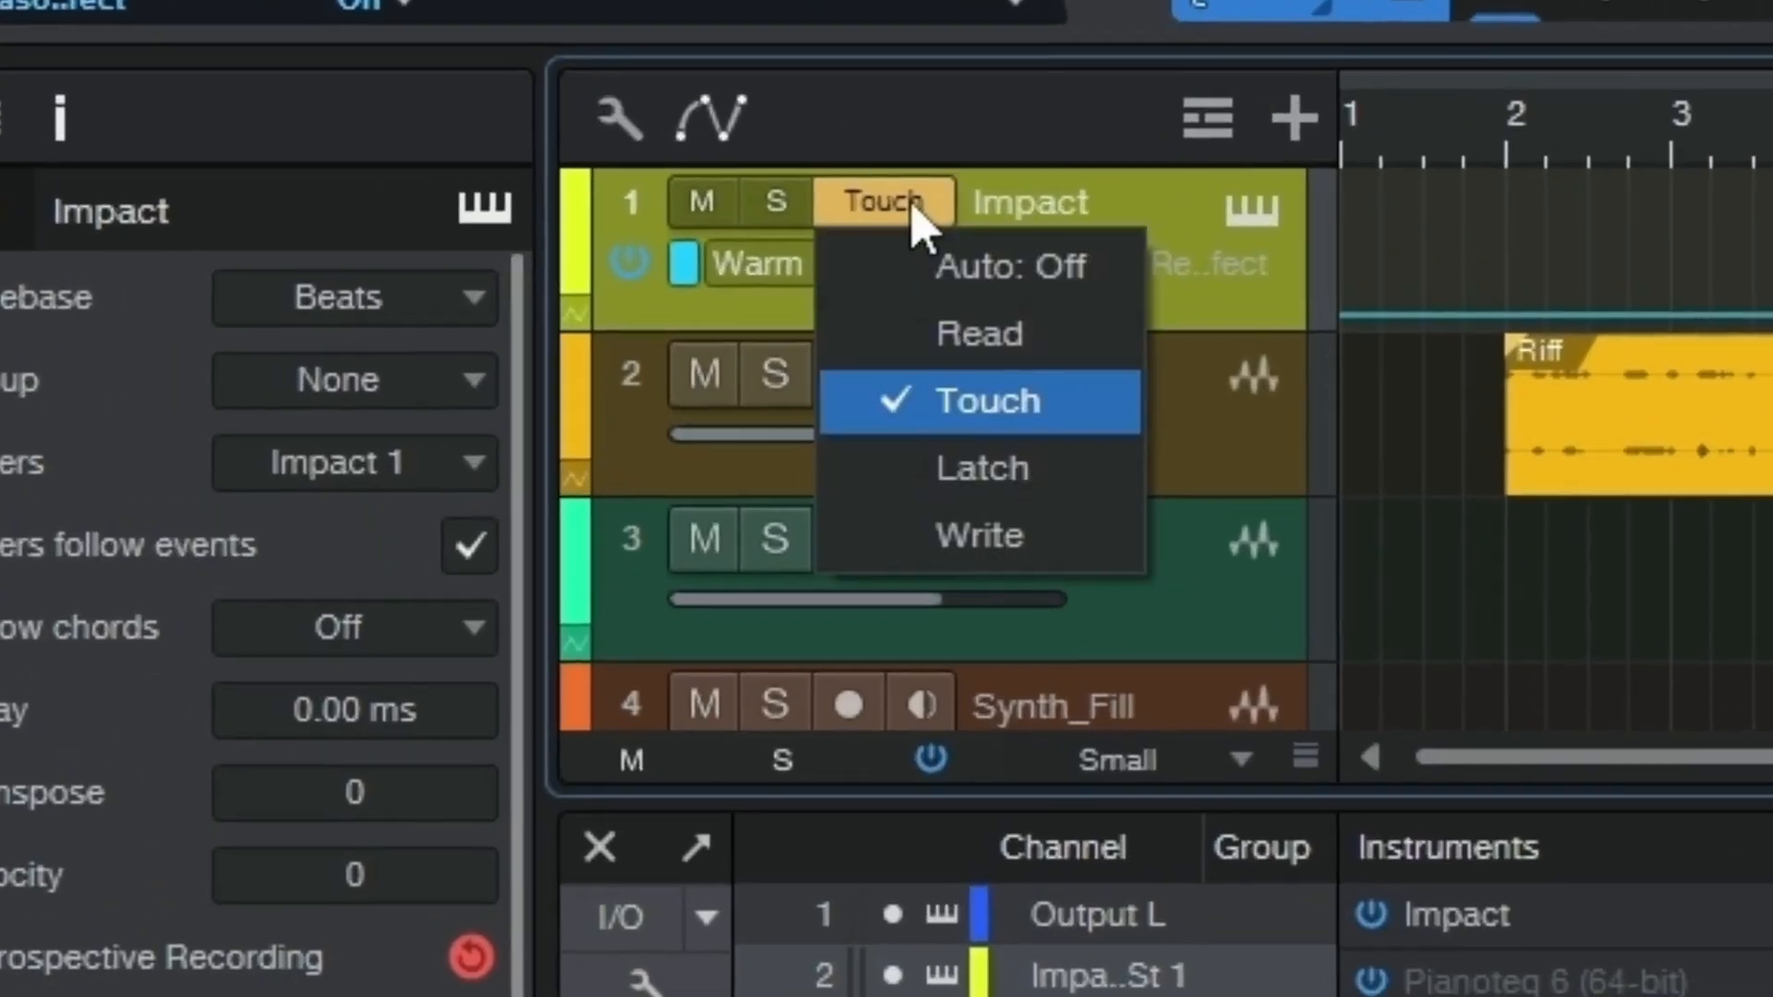
click(966, 342)
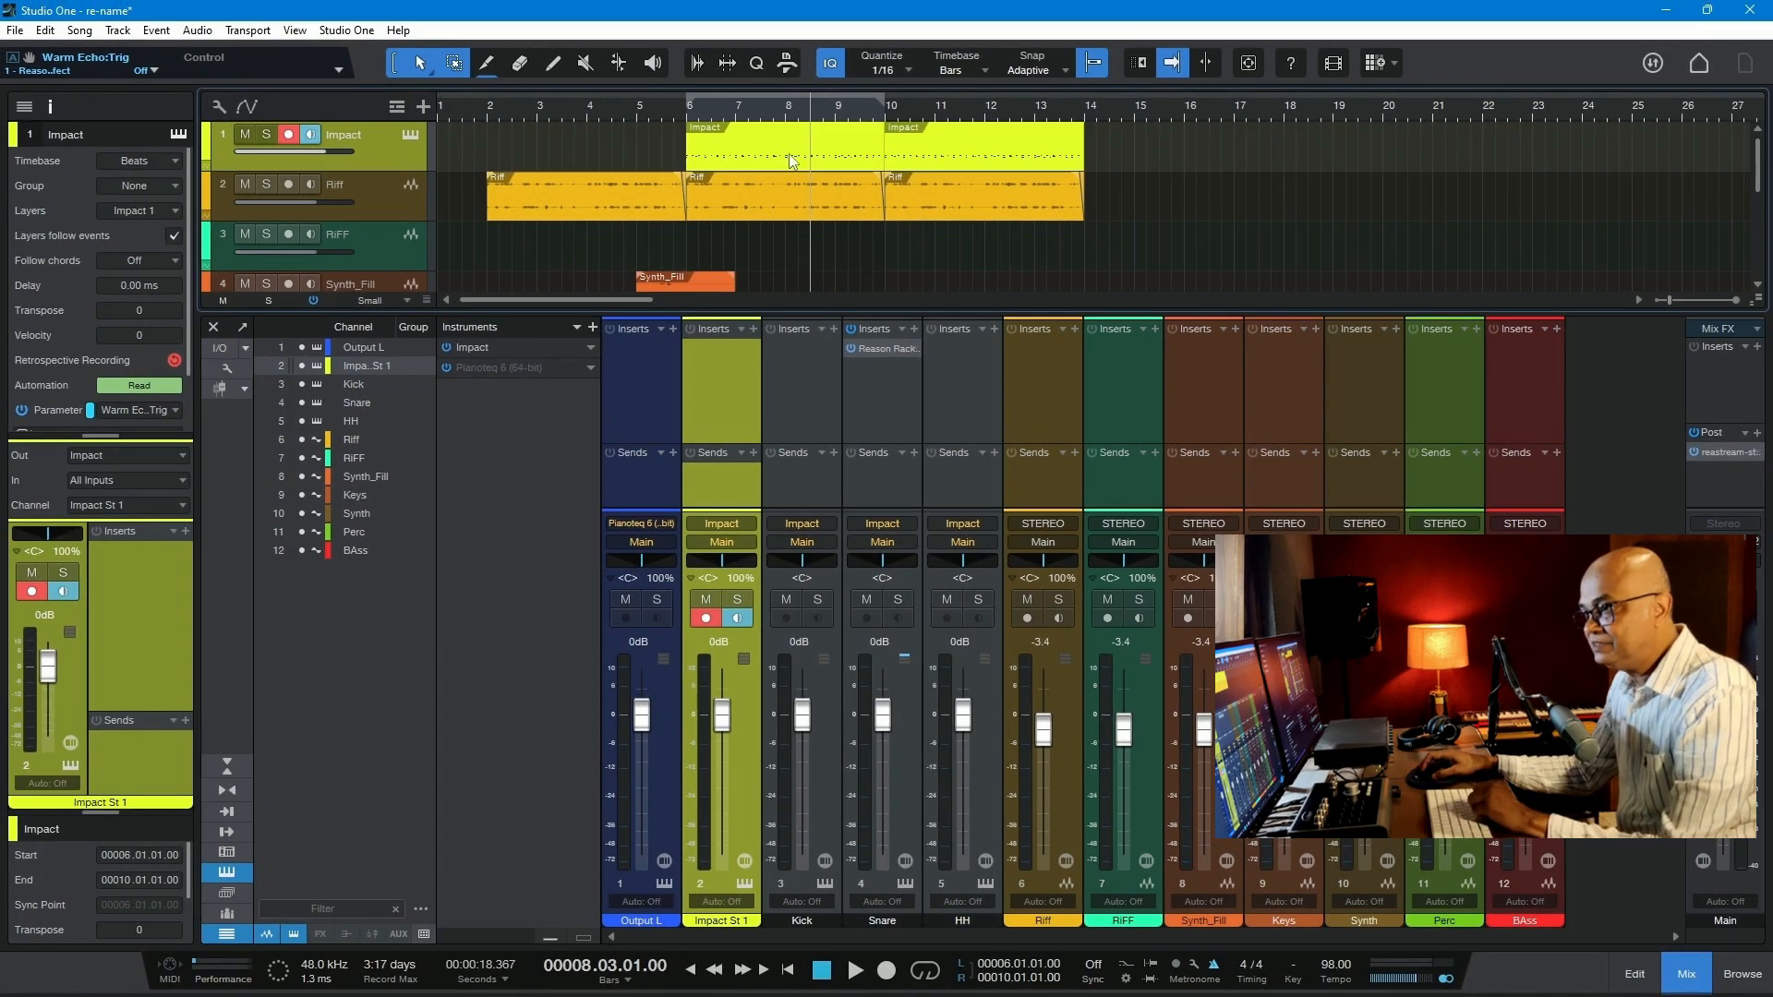
- Insert the Reason Rack Plugin effect on the HH channel and load The Echo into its rack
click(974, 388)
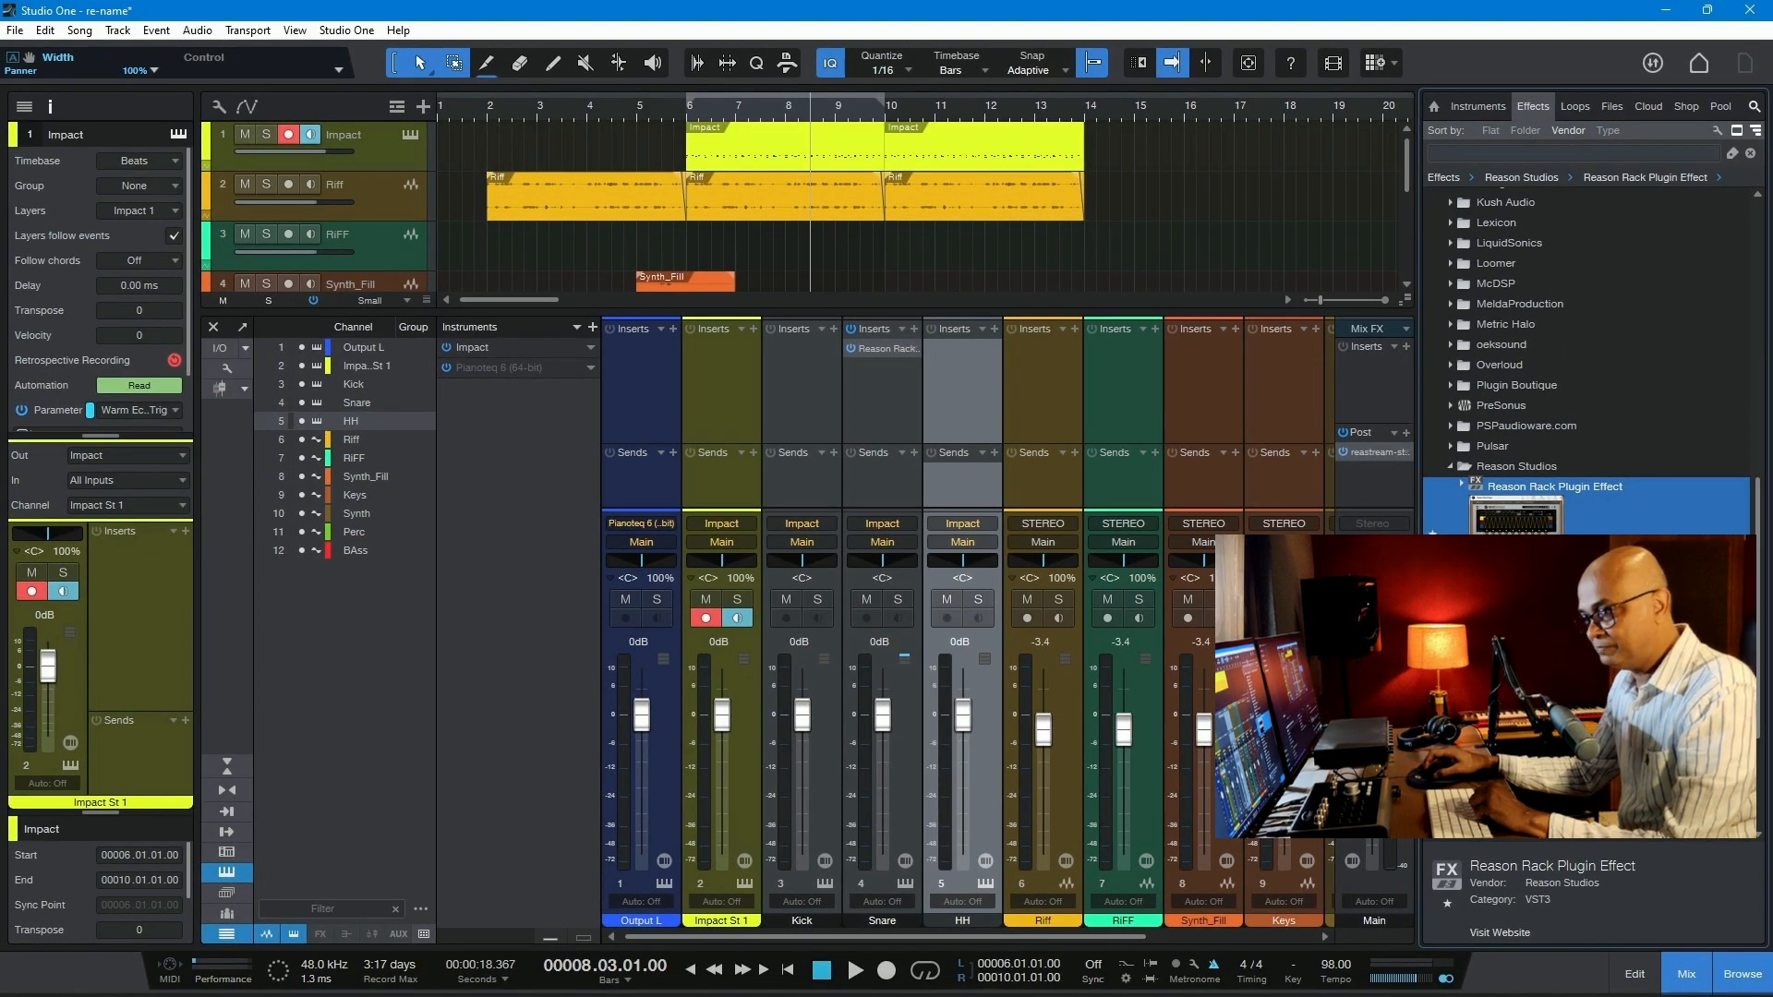
drag(1554, 487, 969, 403)
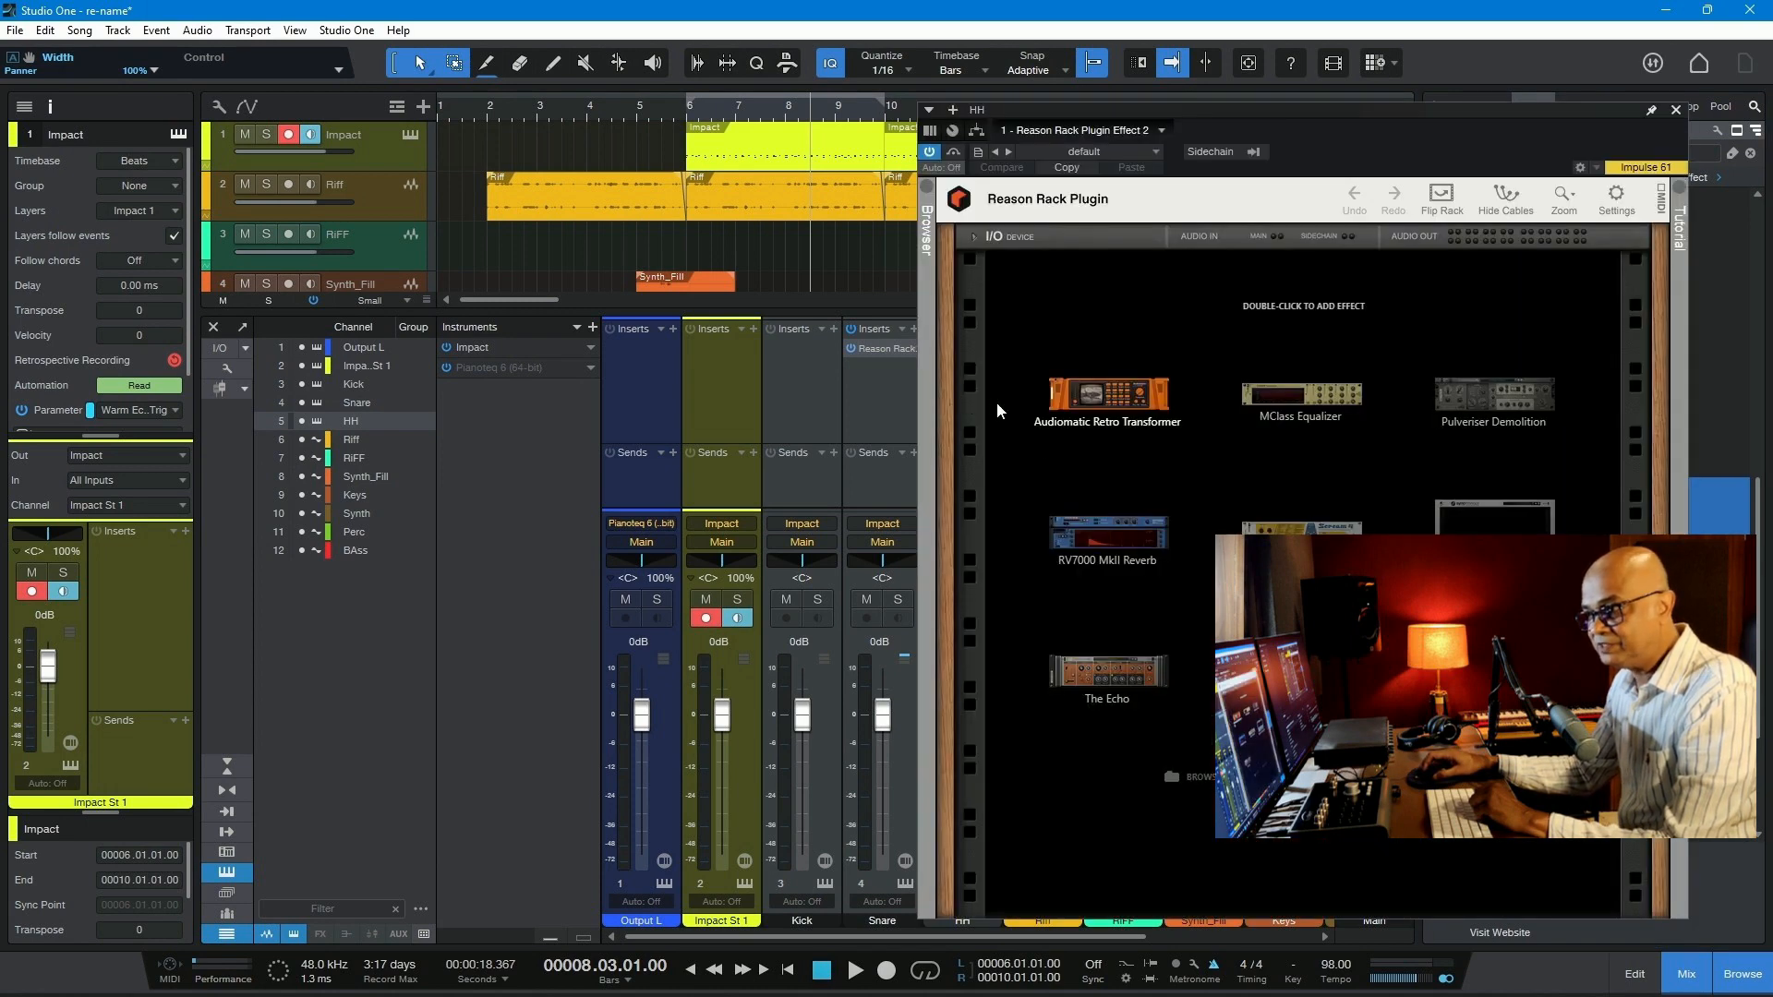
double_click(1145, 674)
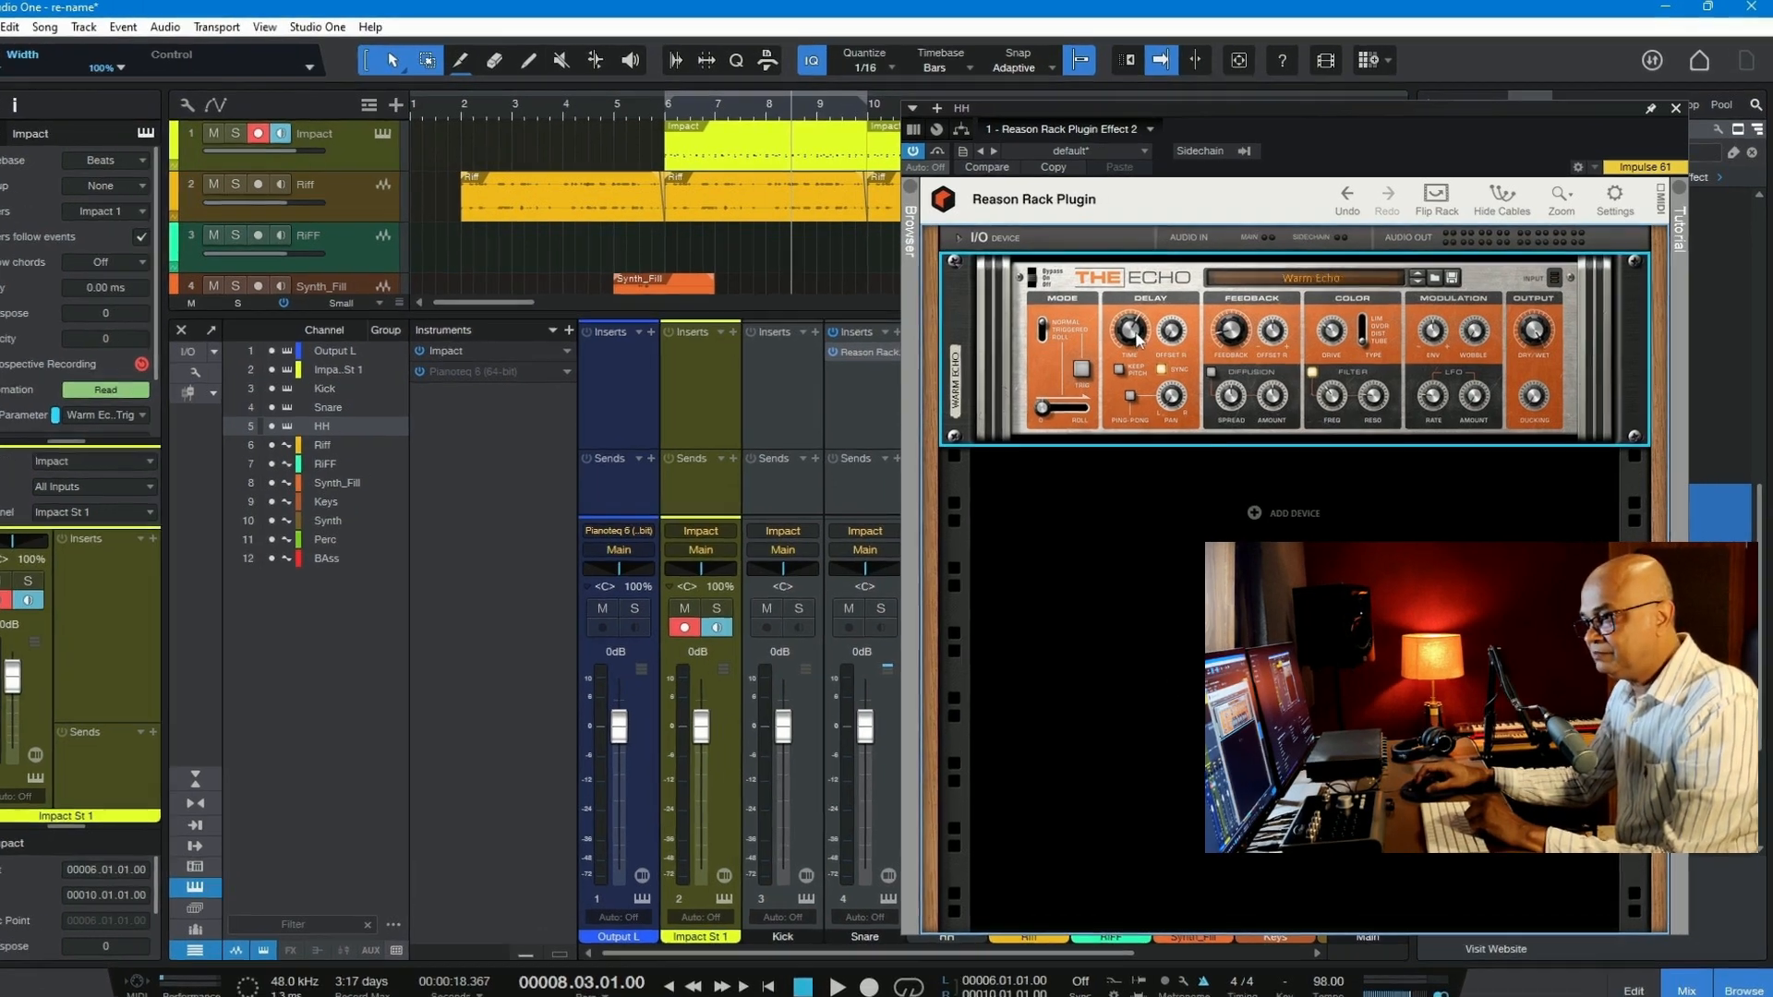
- On the hi-hat's Echo, lower the dry/wet mix, set the drive amount to 65%, and switch the mode to Triggered
mouse_move(1135, 333)
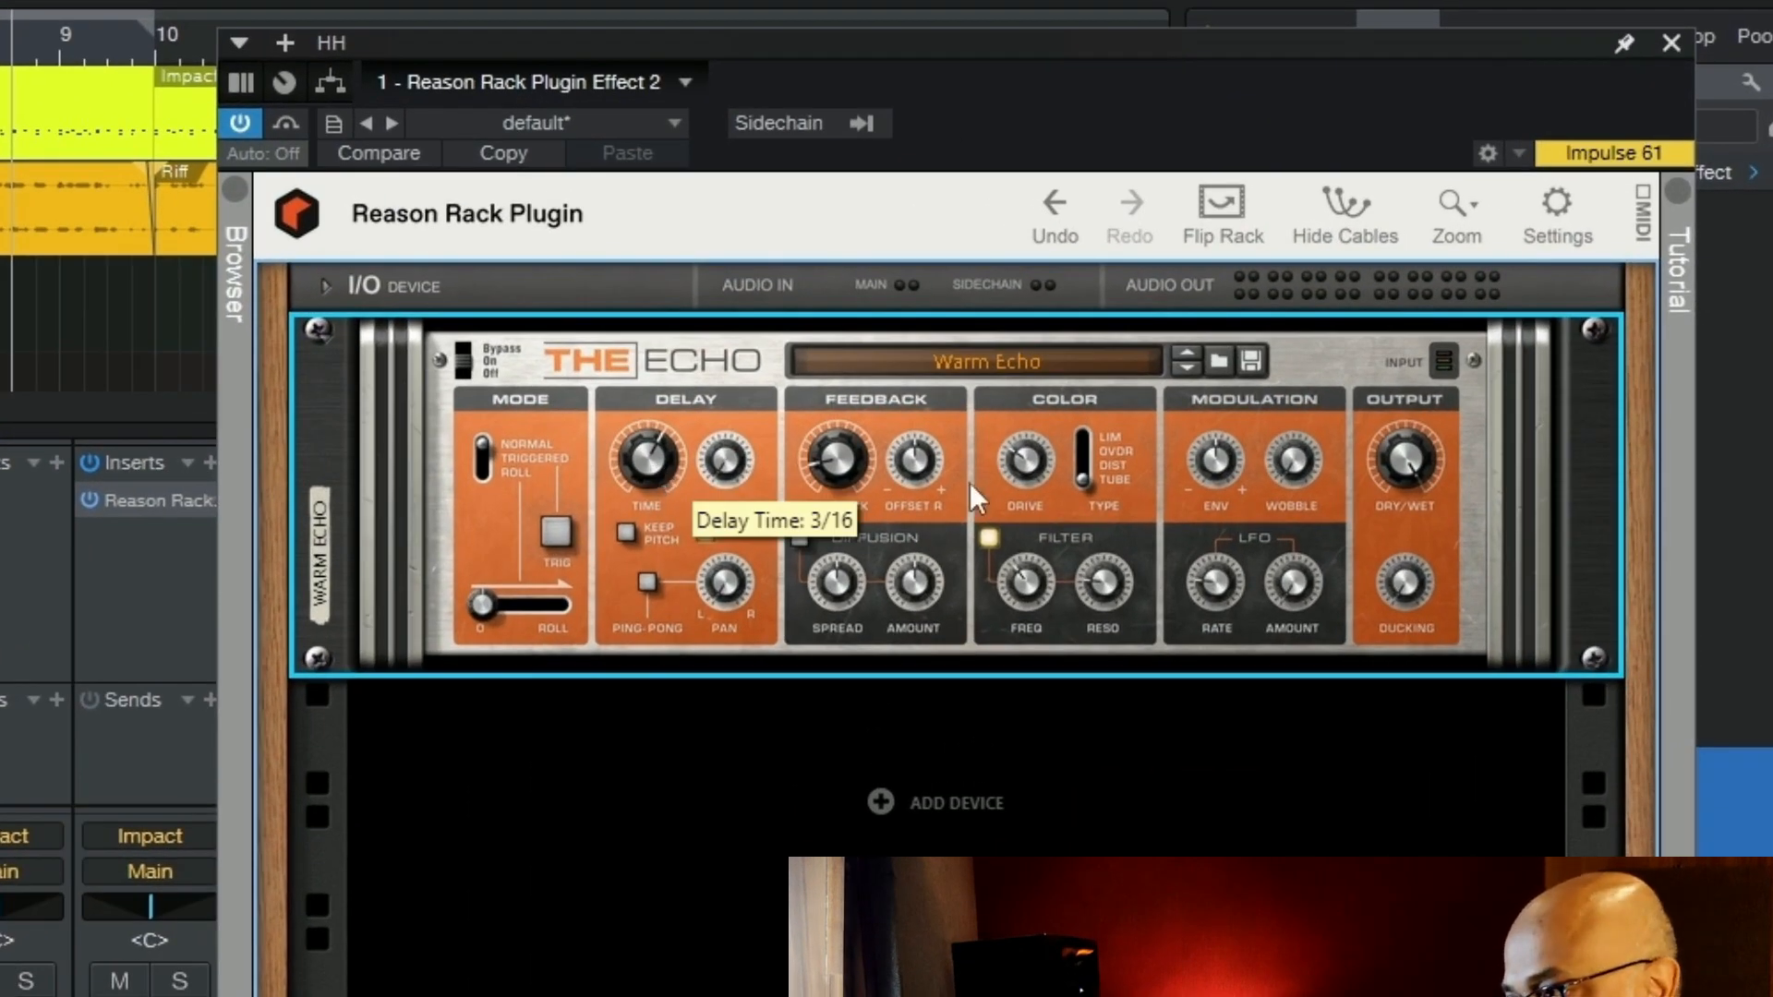
mouse_move(1411, 457)
drag(1406, 461, 1412, 518)
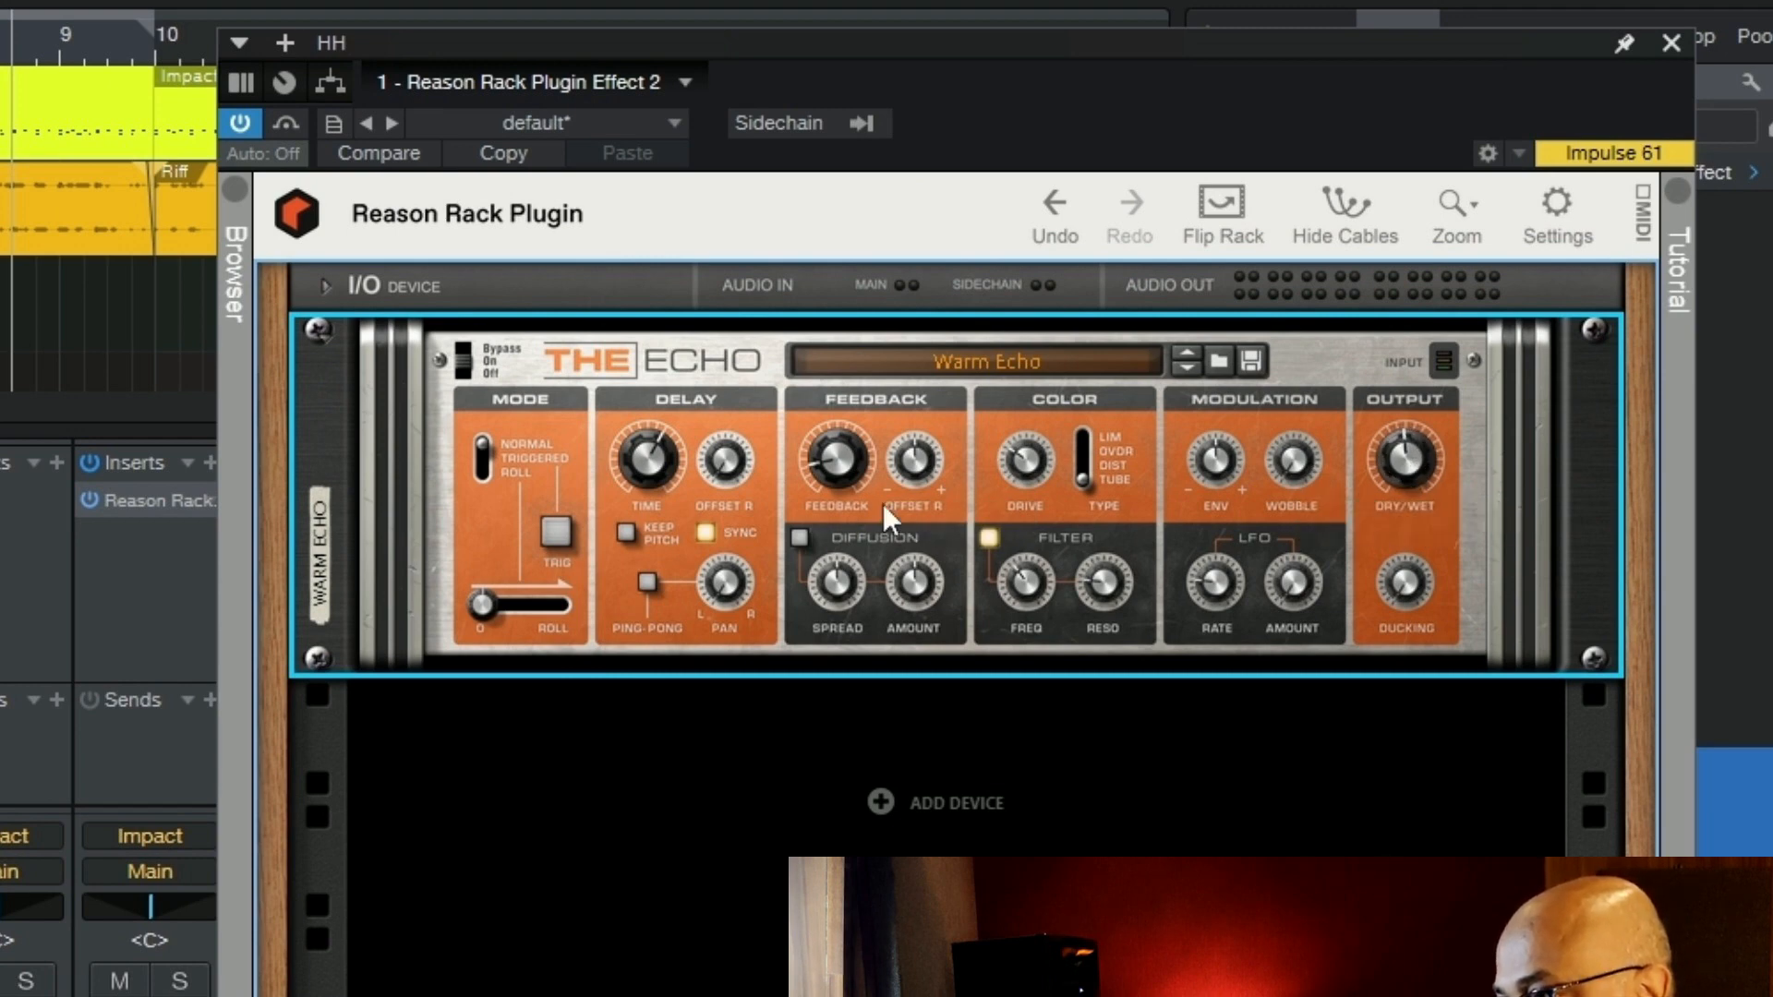
drag(1033, 456, 1034, 419)
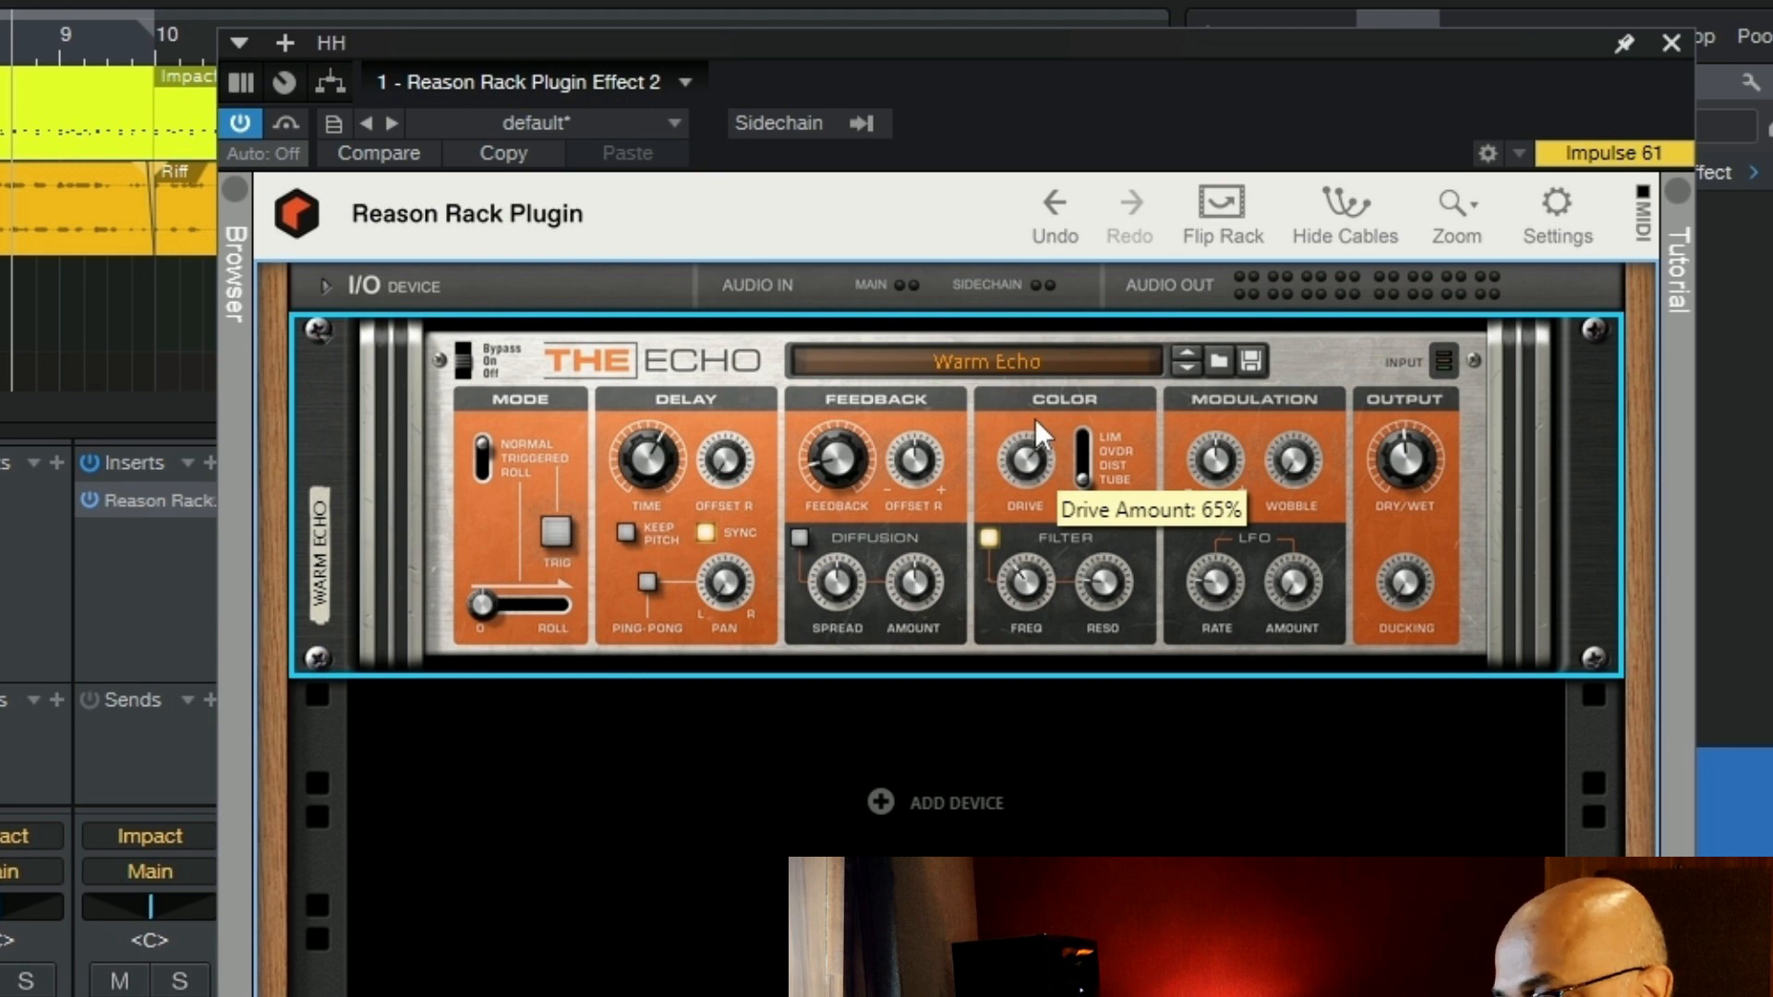
click(488, 447)
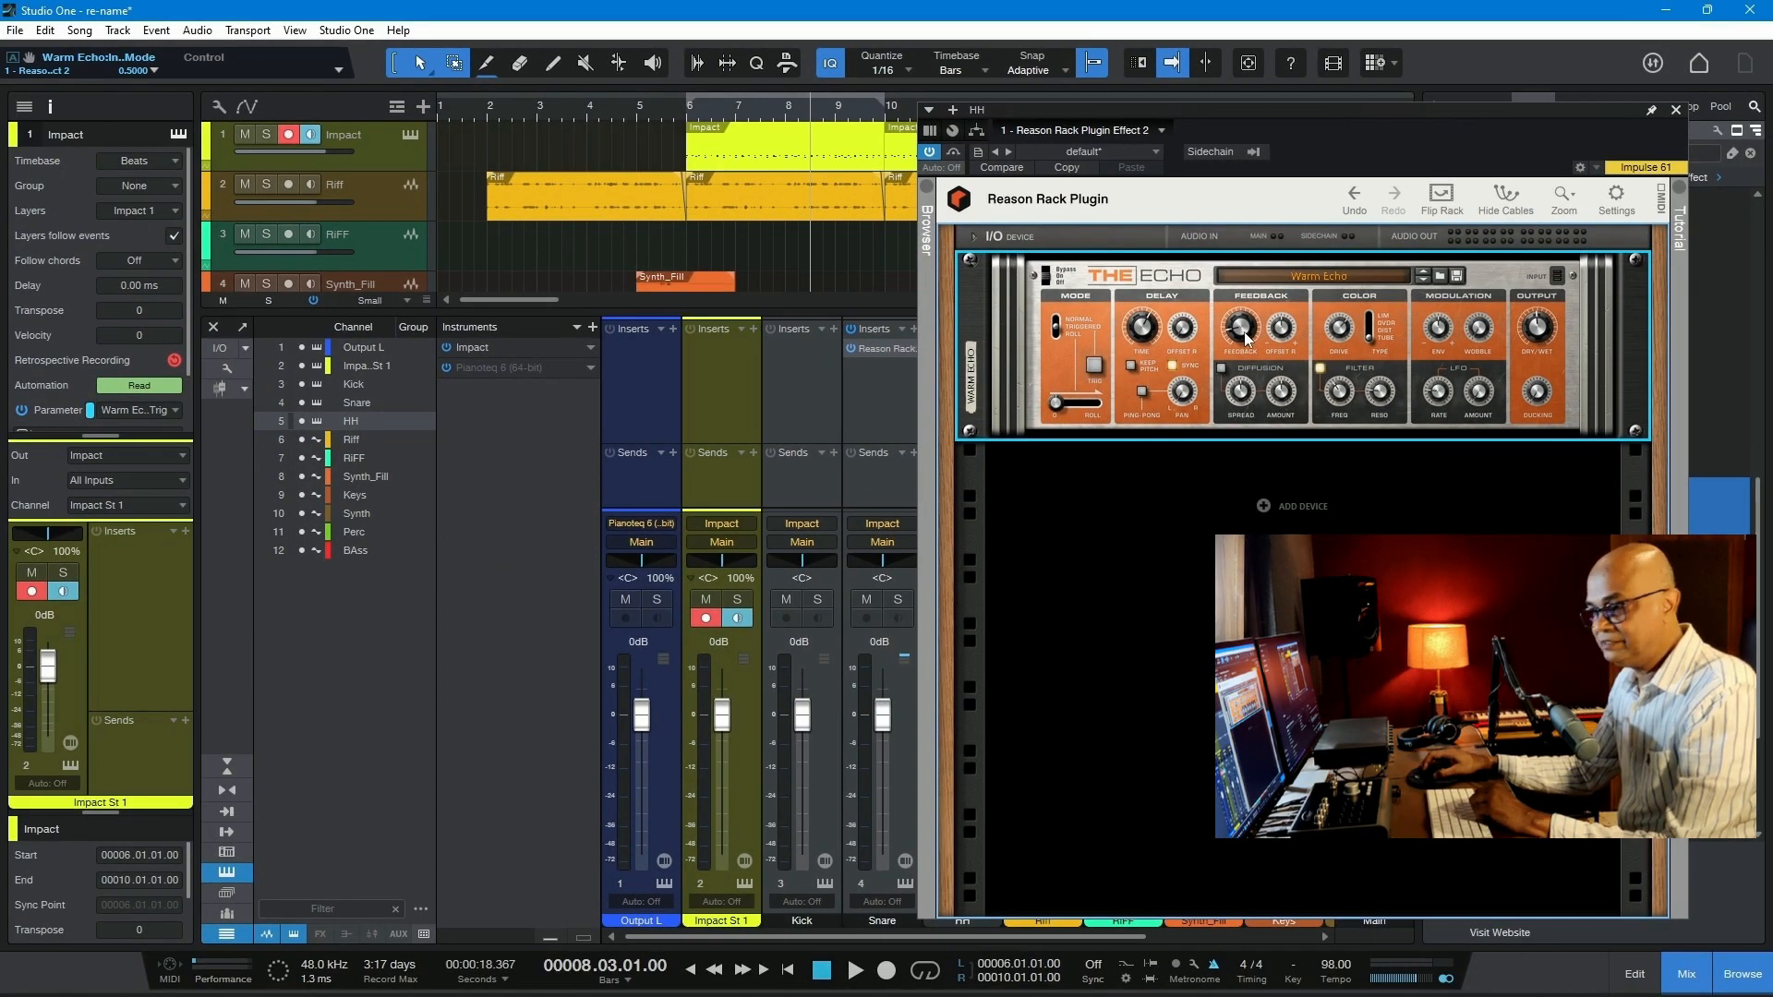
- Play the song from bar 6 and trigger the hi-hat echo during playback
mouse_move(1245, 332)
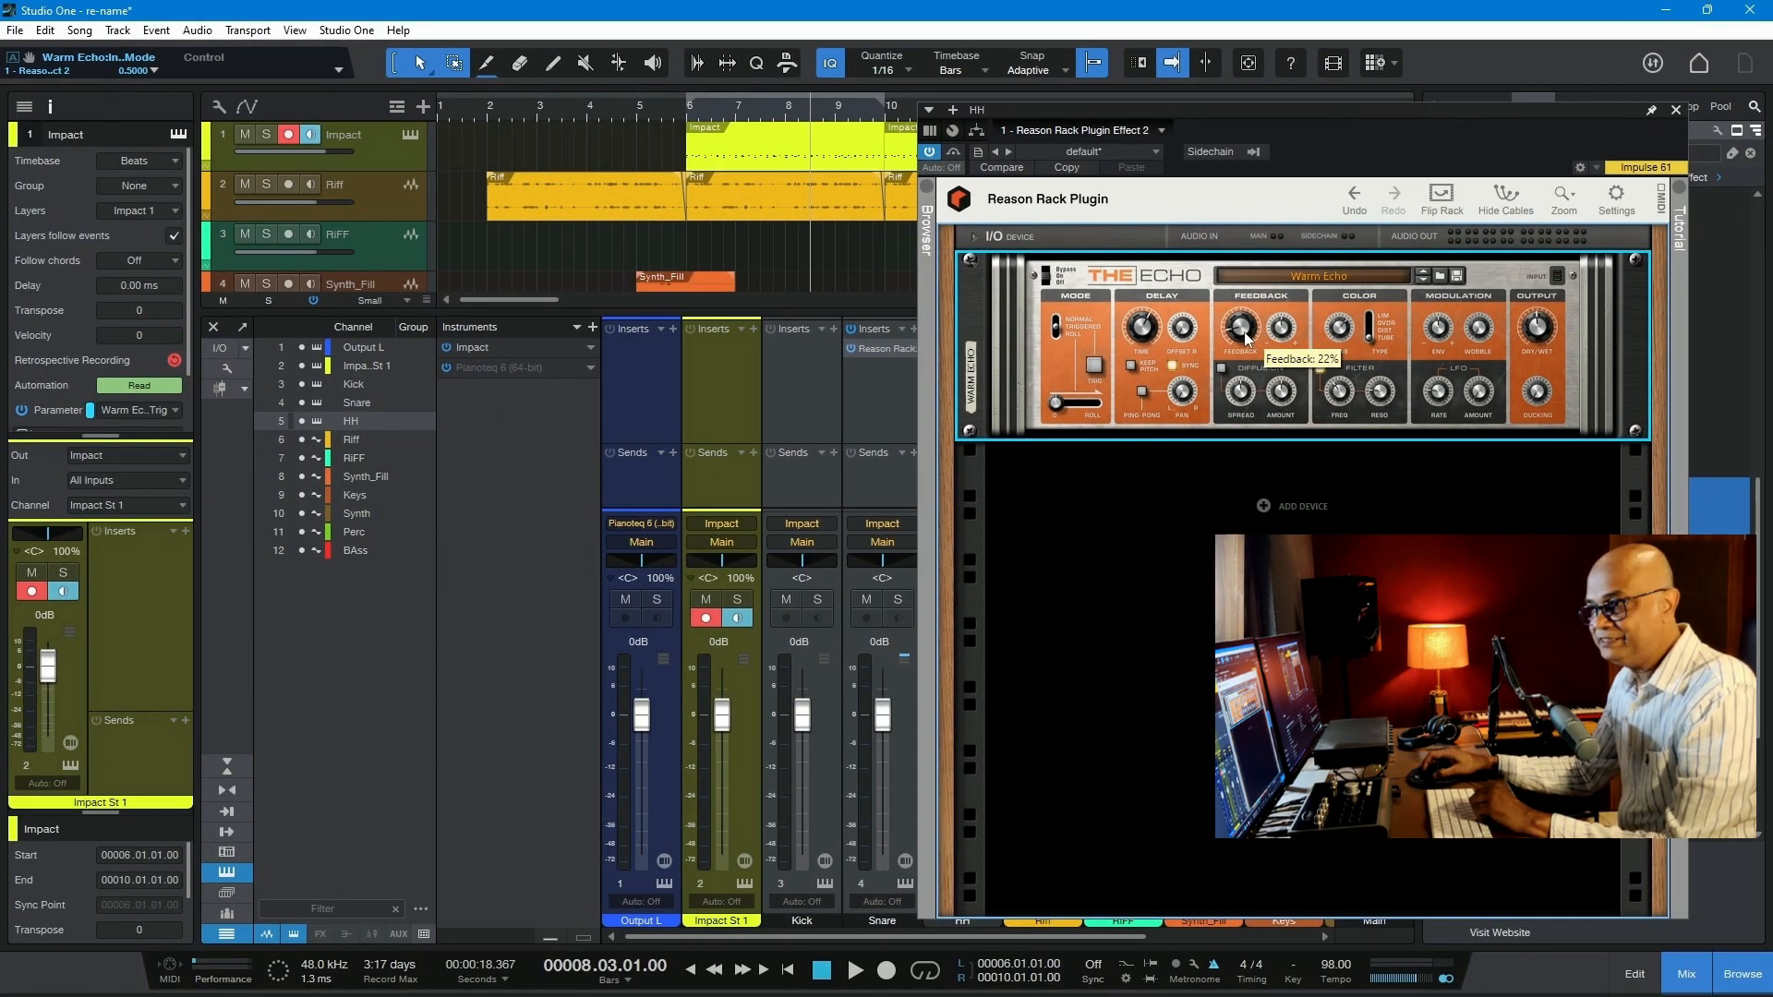
click(689, 115)
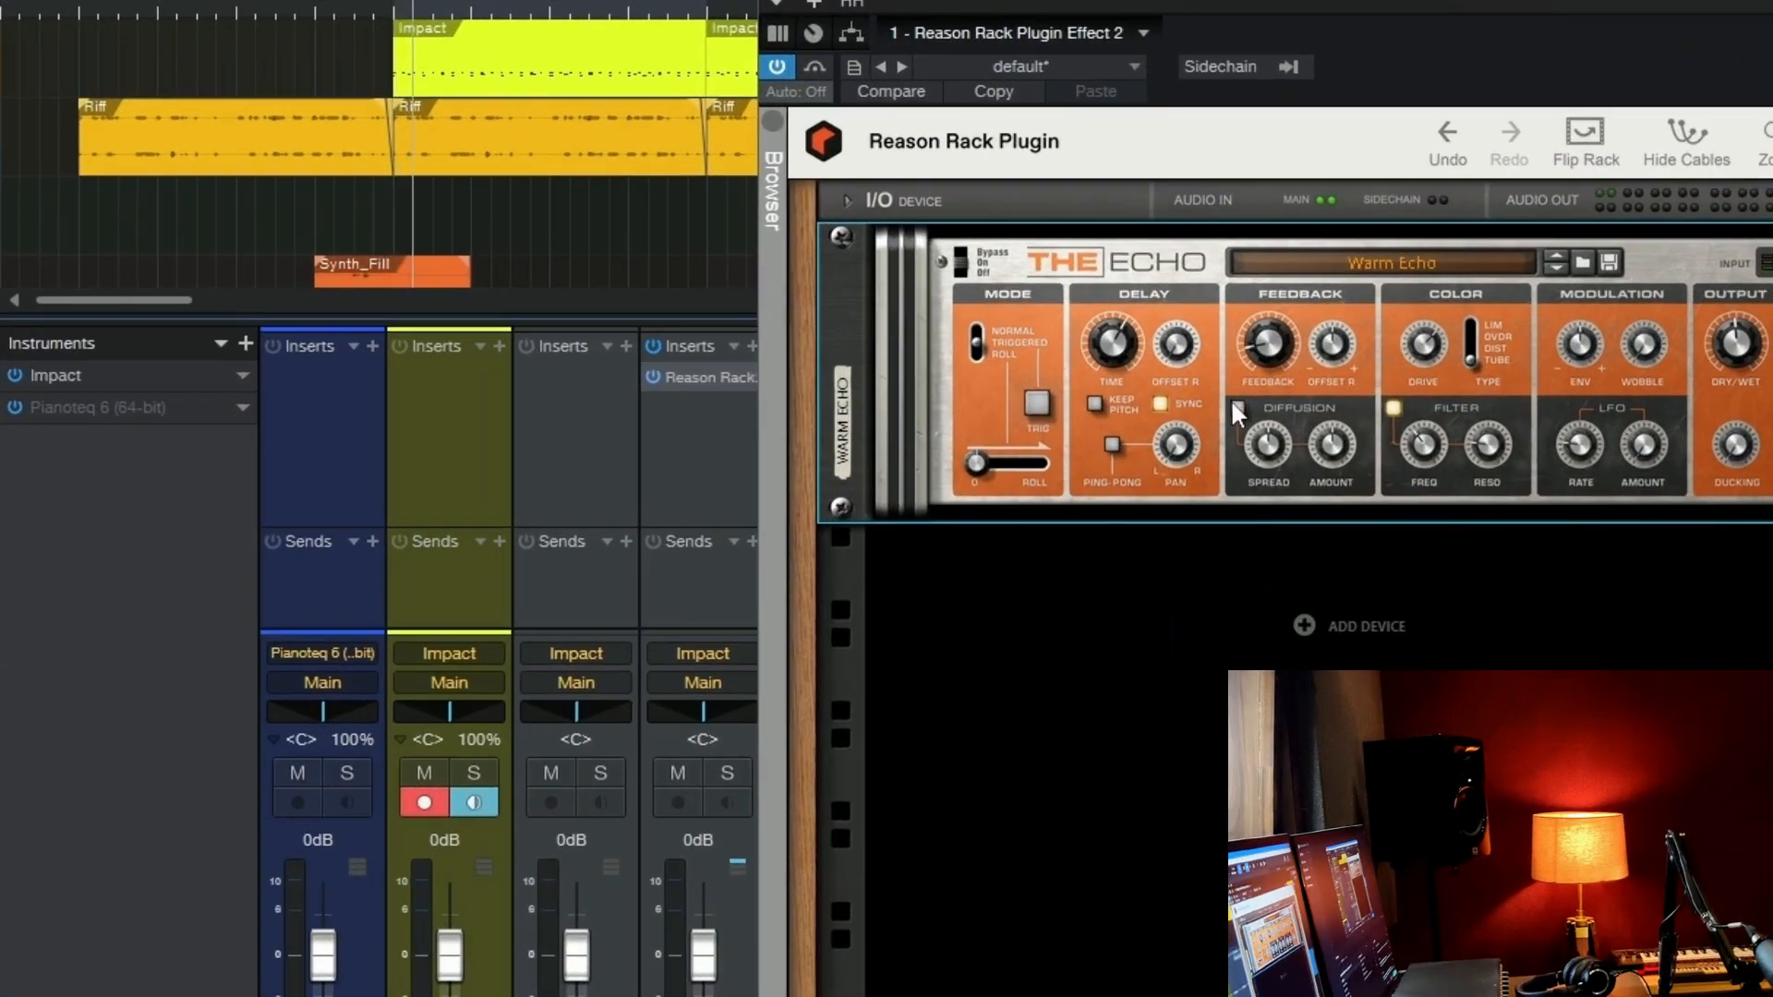
click(1038, 406)
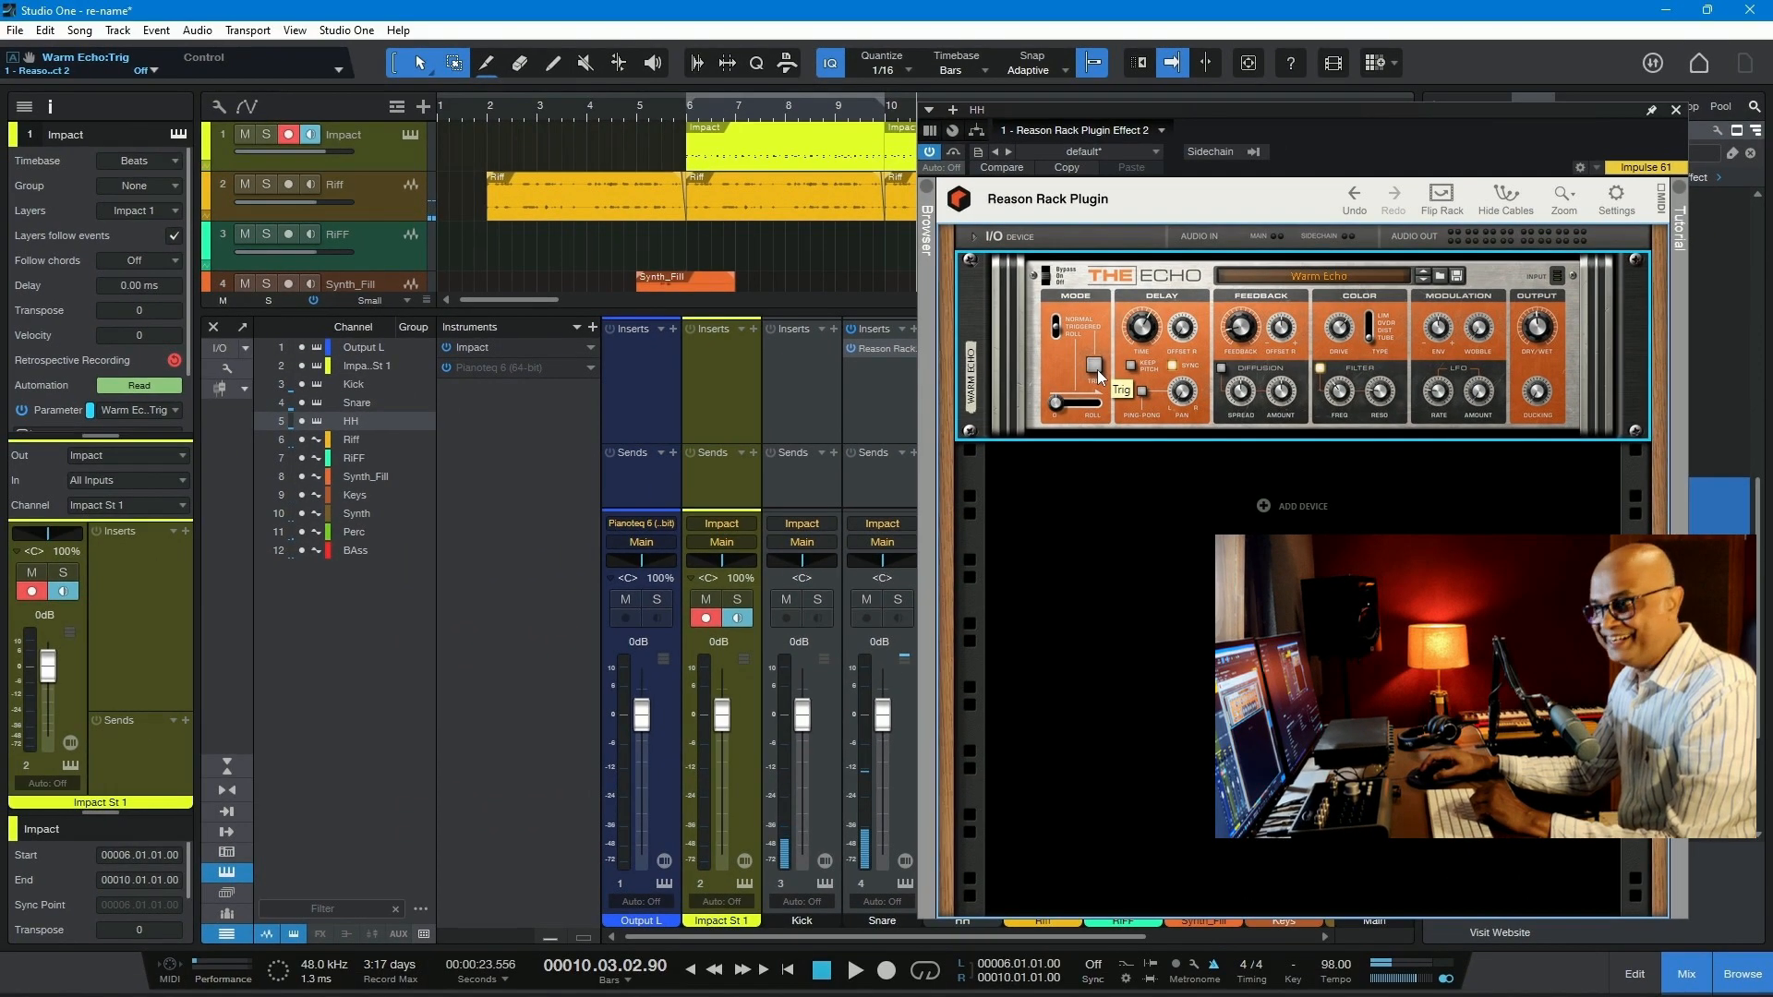
- Set the hi-hat plug-in's automation to Touch and, playing from bar 8, record a Trig hold from late bar 8 to late bar 9
click(788, 119)
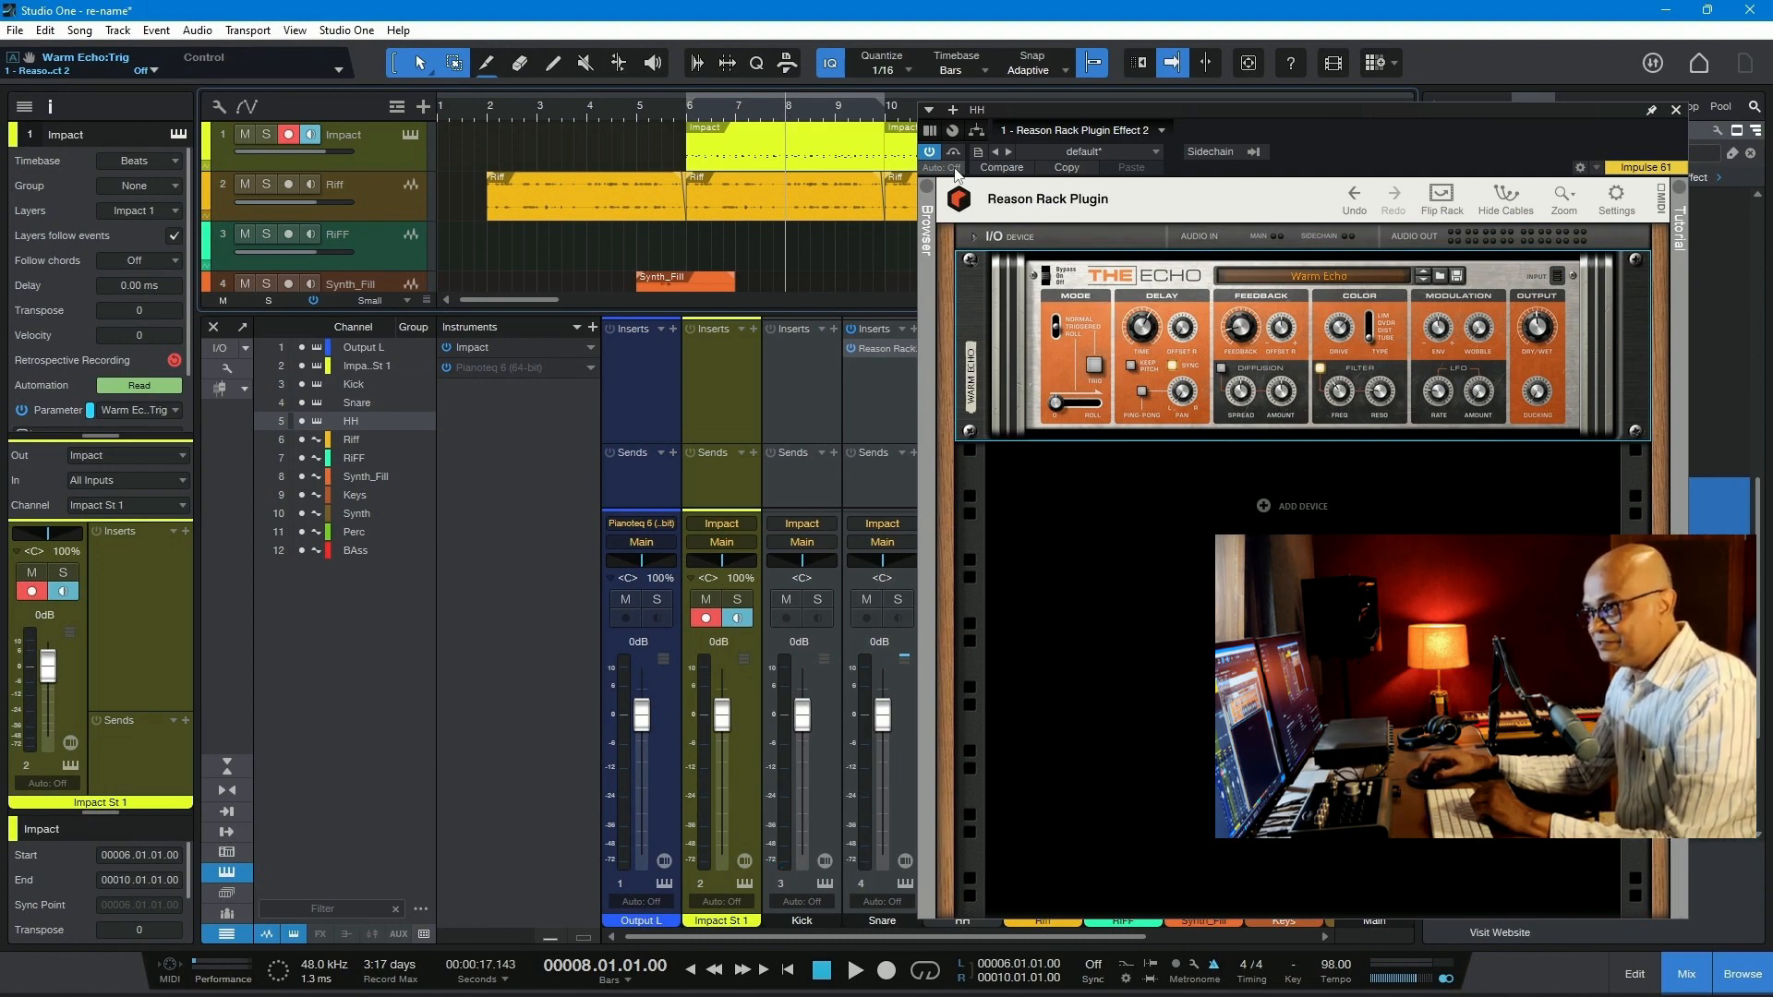
click(956, 172)
click(972, 222)
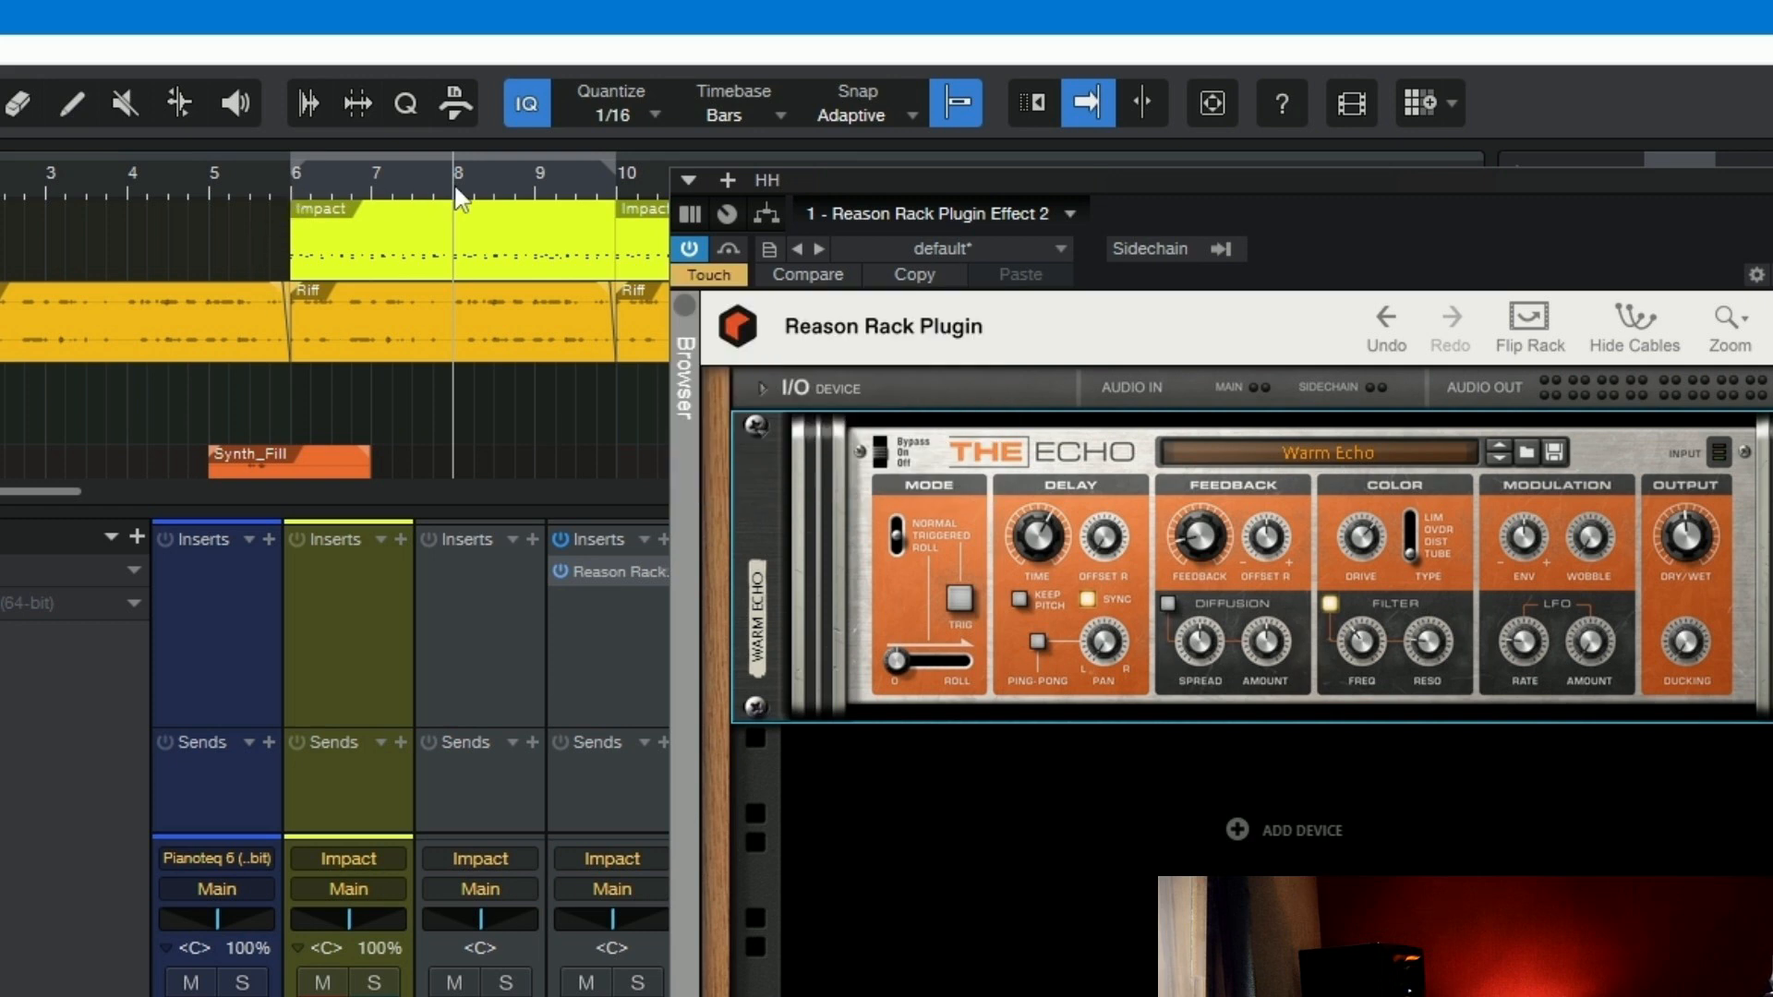
click(961, 598)
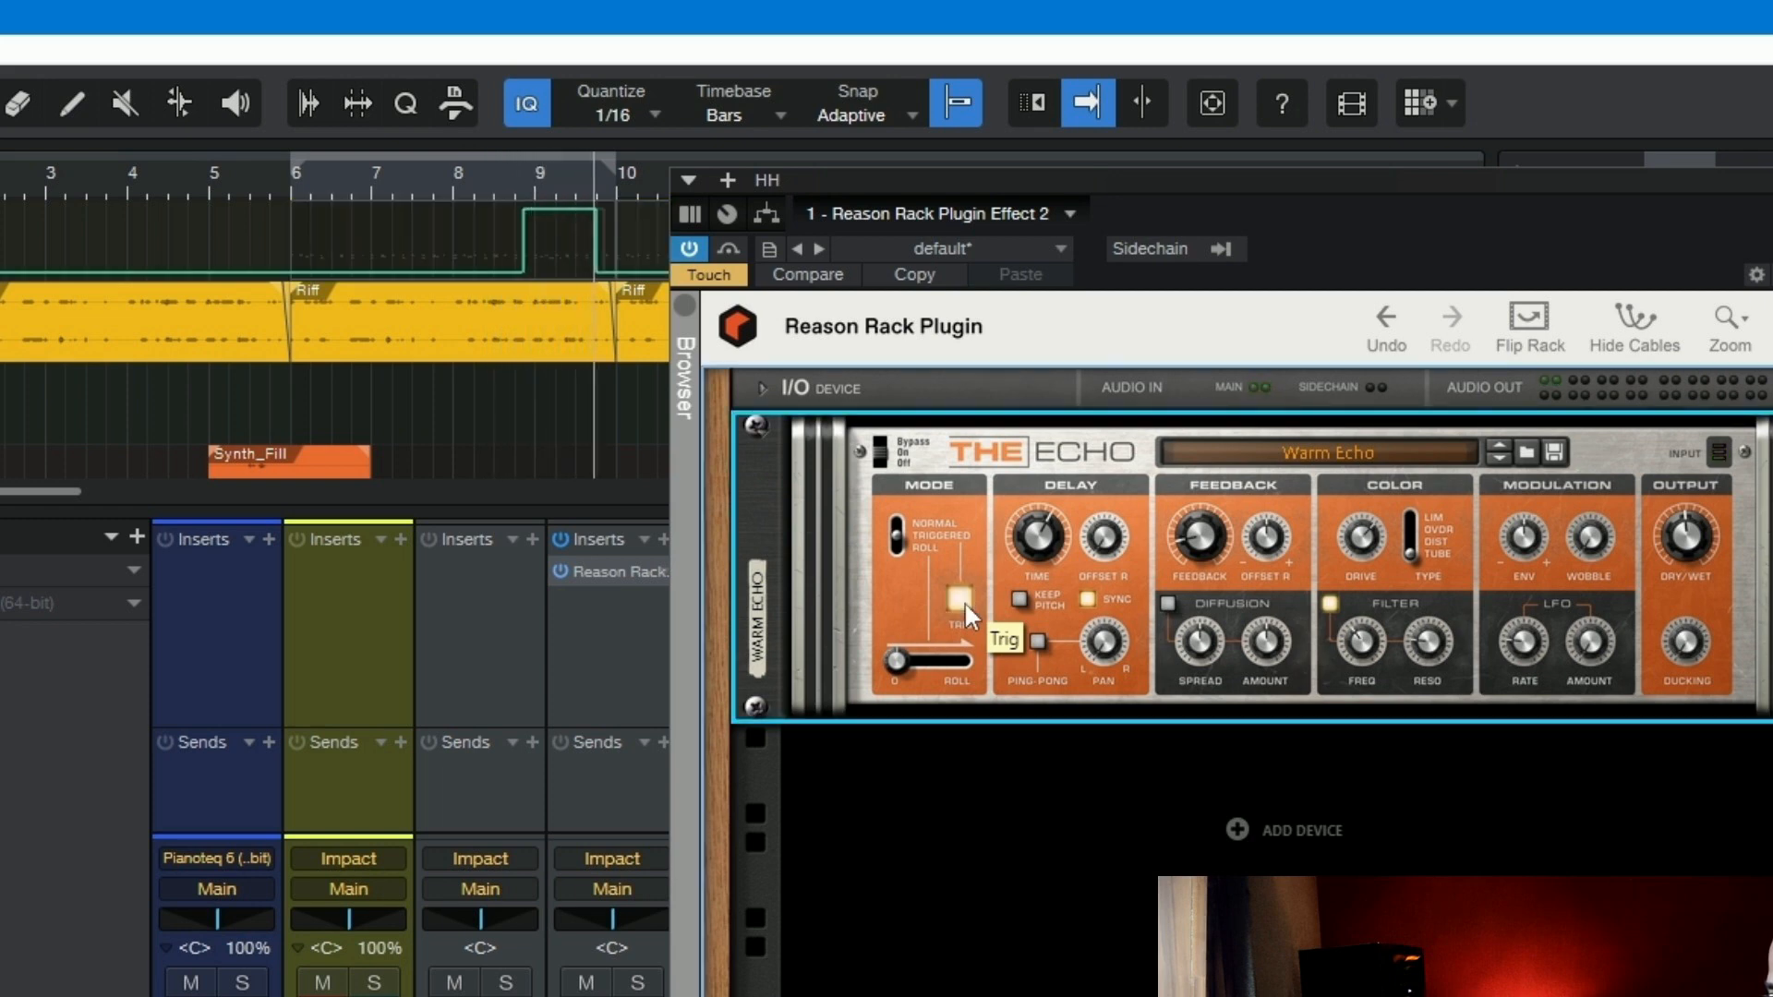
drag(965, 601, 956, 602)
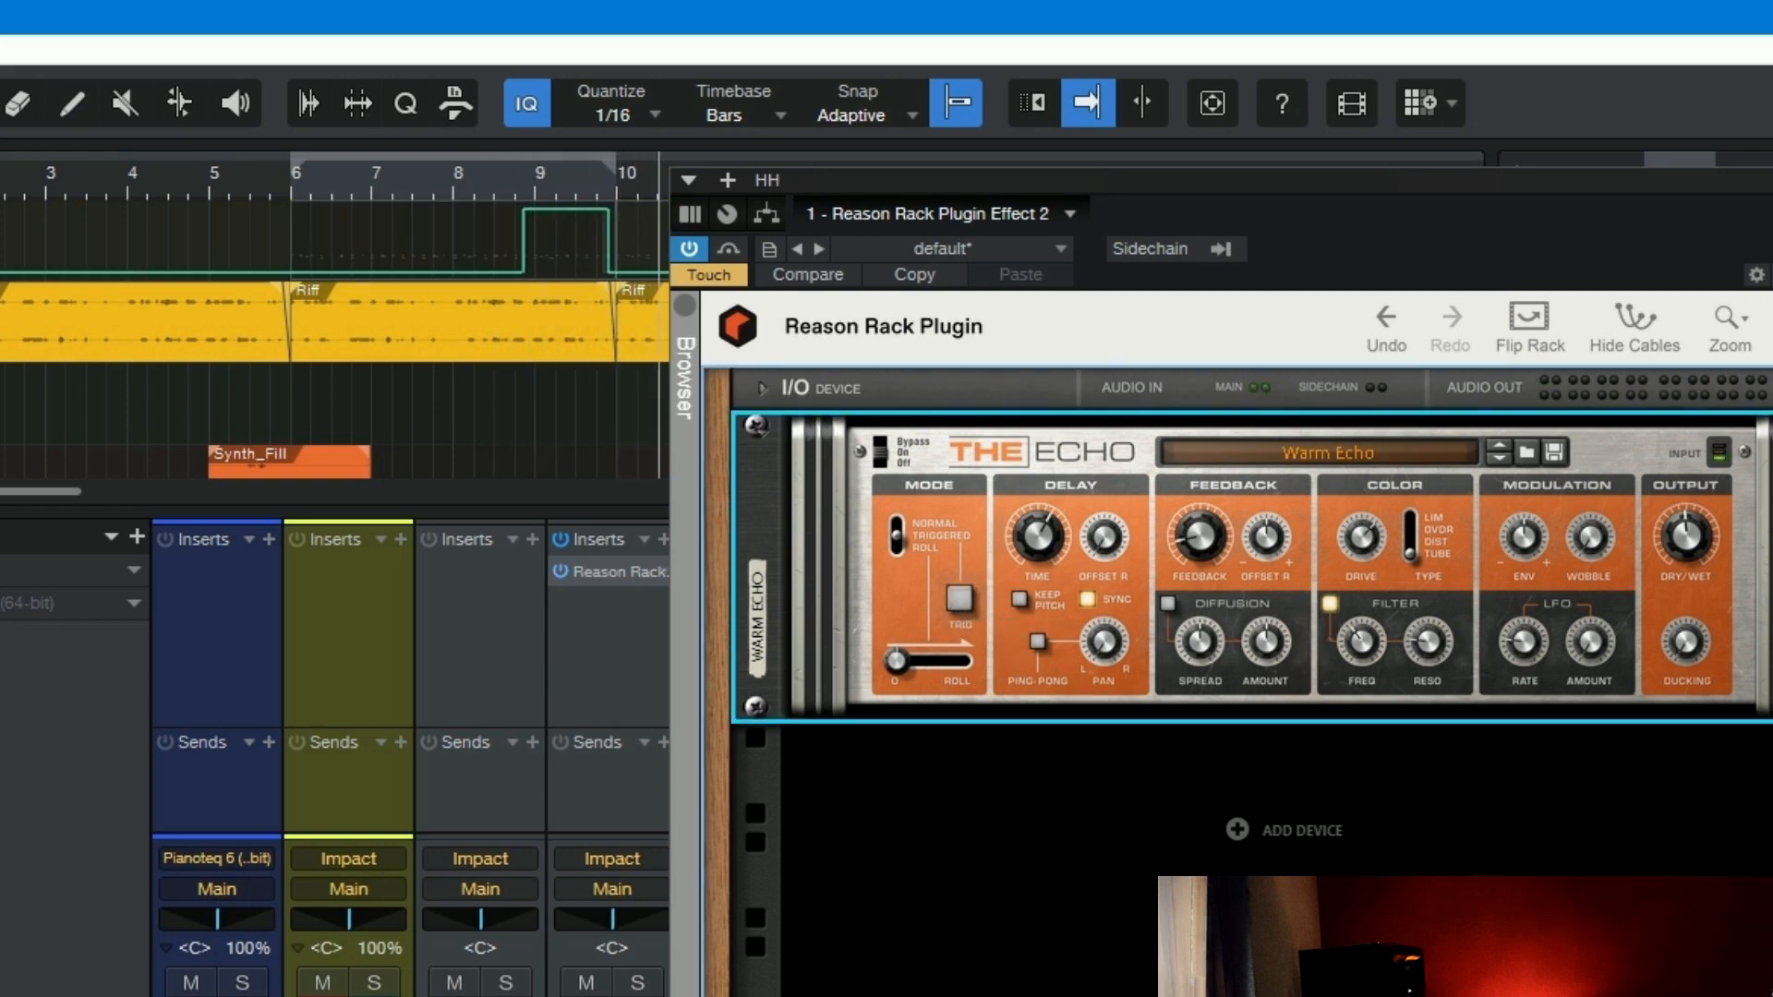
- Close the hi-hat echo's plug-in window, solo the HH channel, and play back from about bar 8
click(1768, 180)
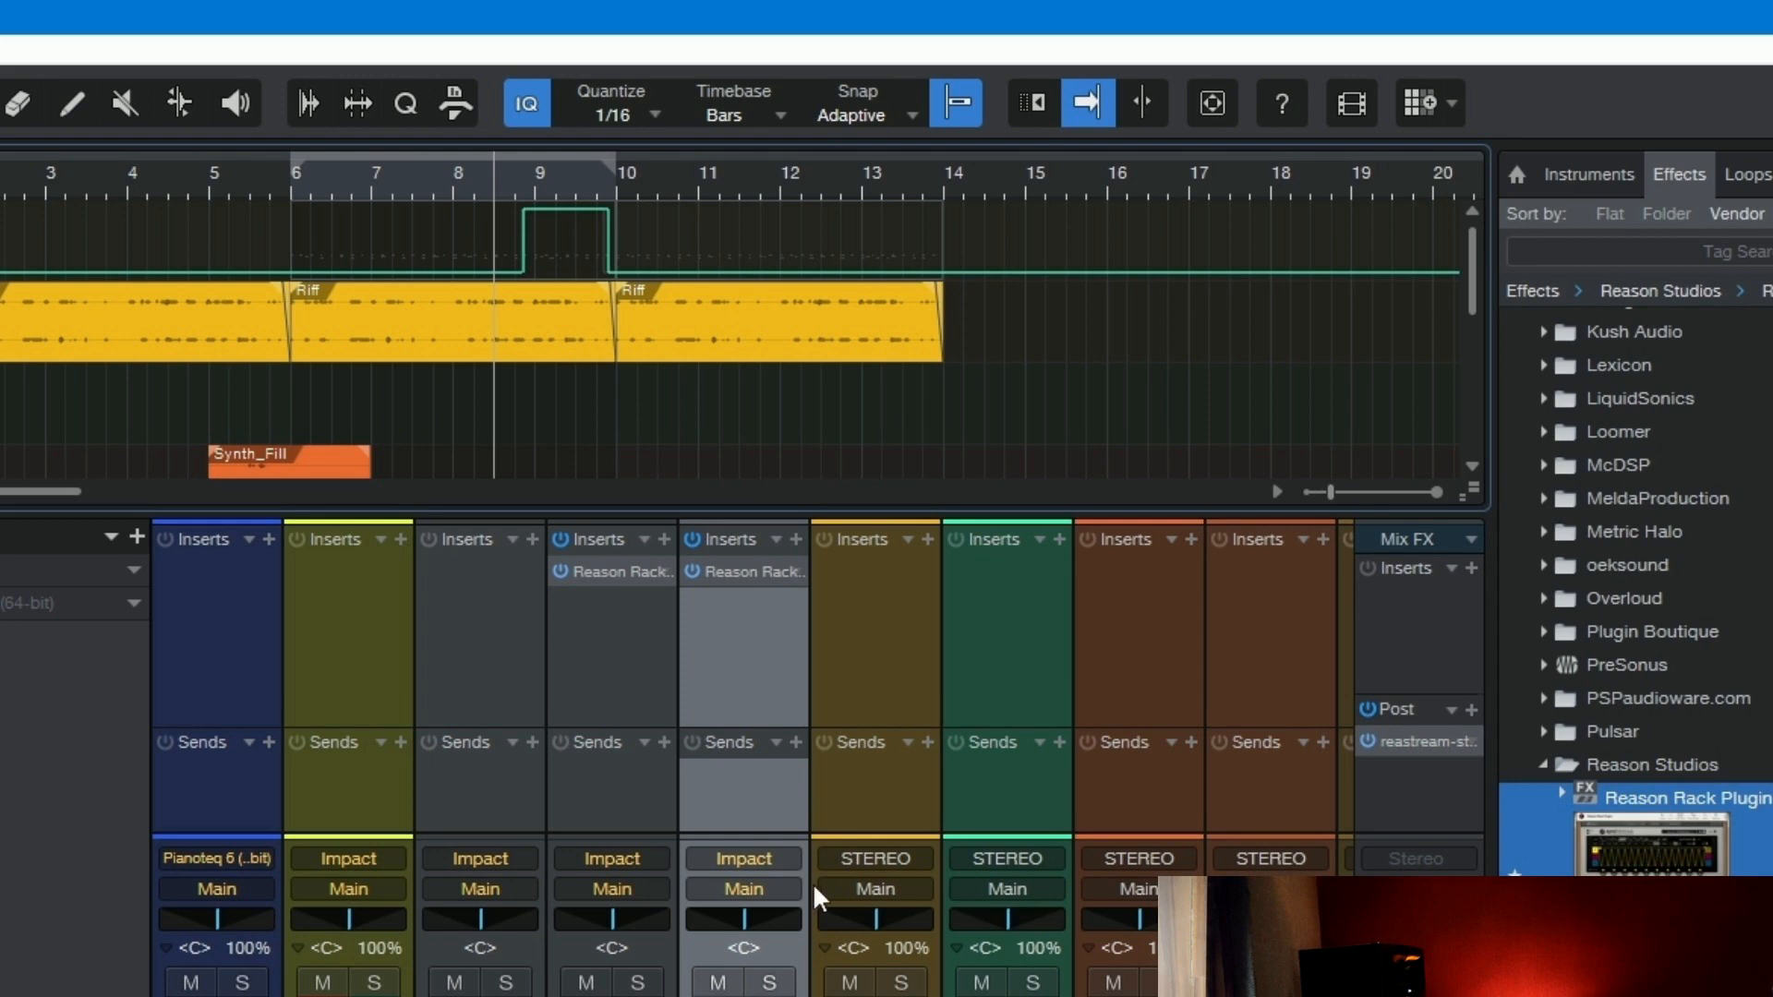
click(782, 984)
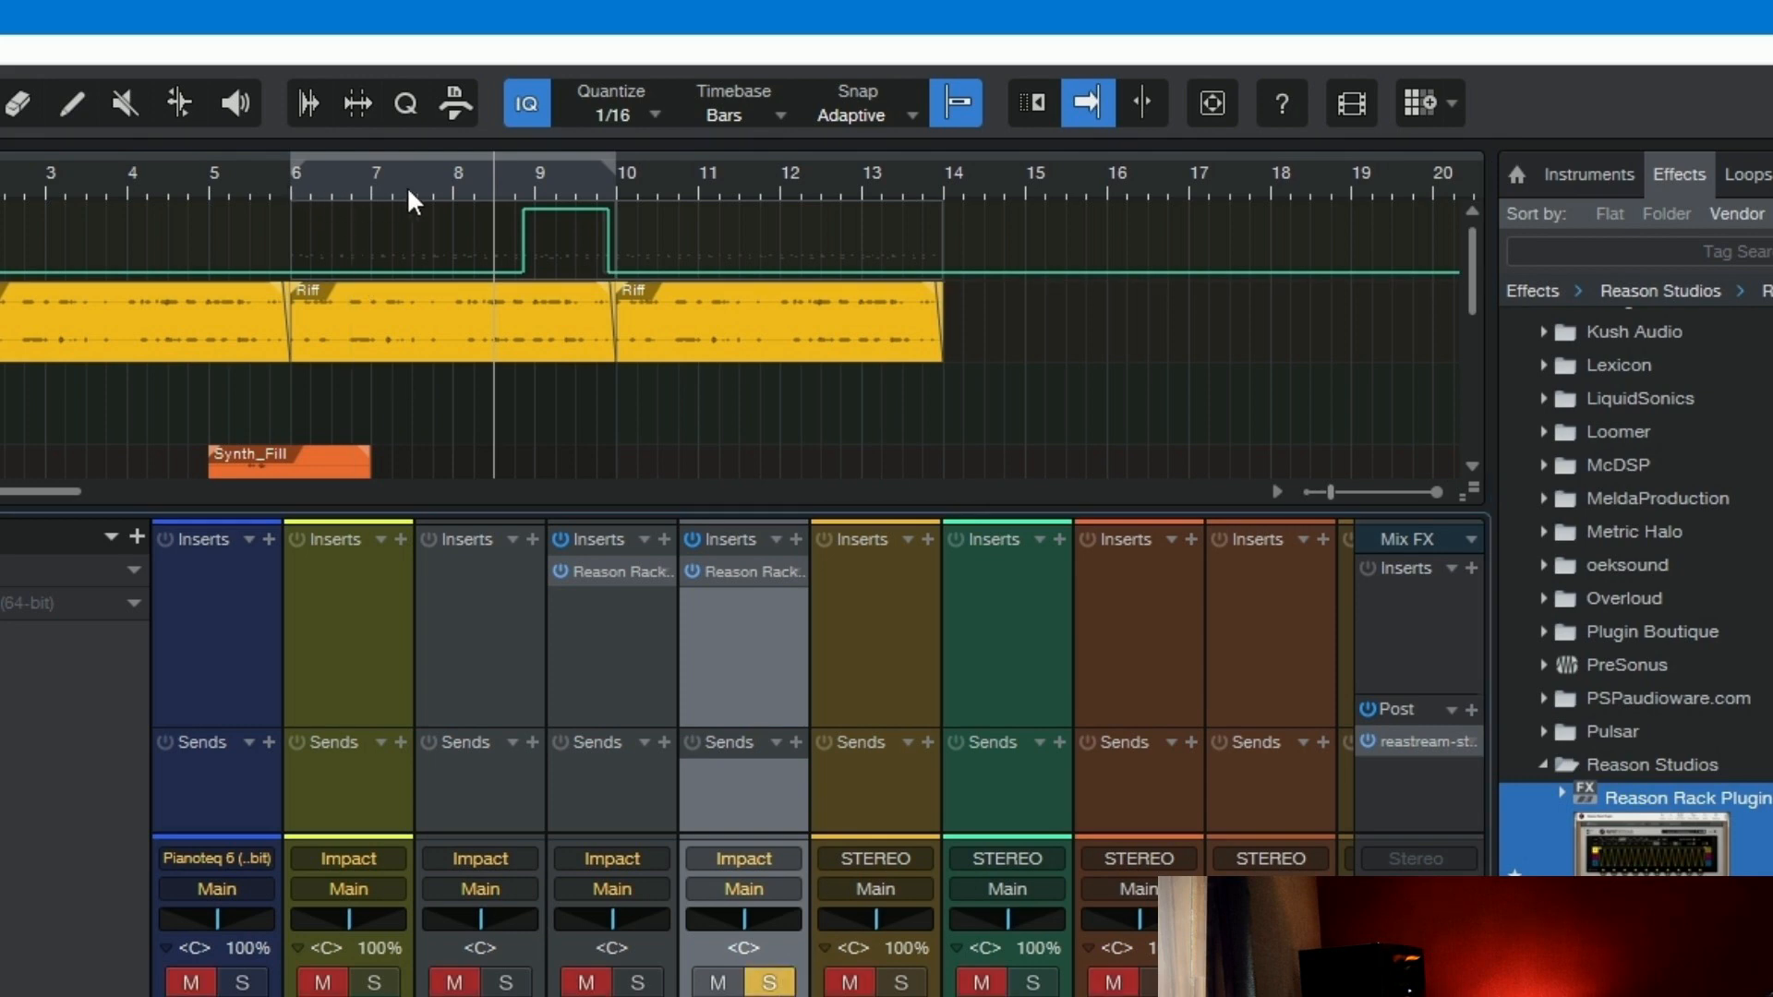
click(449, 185)
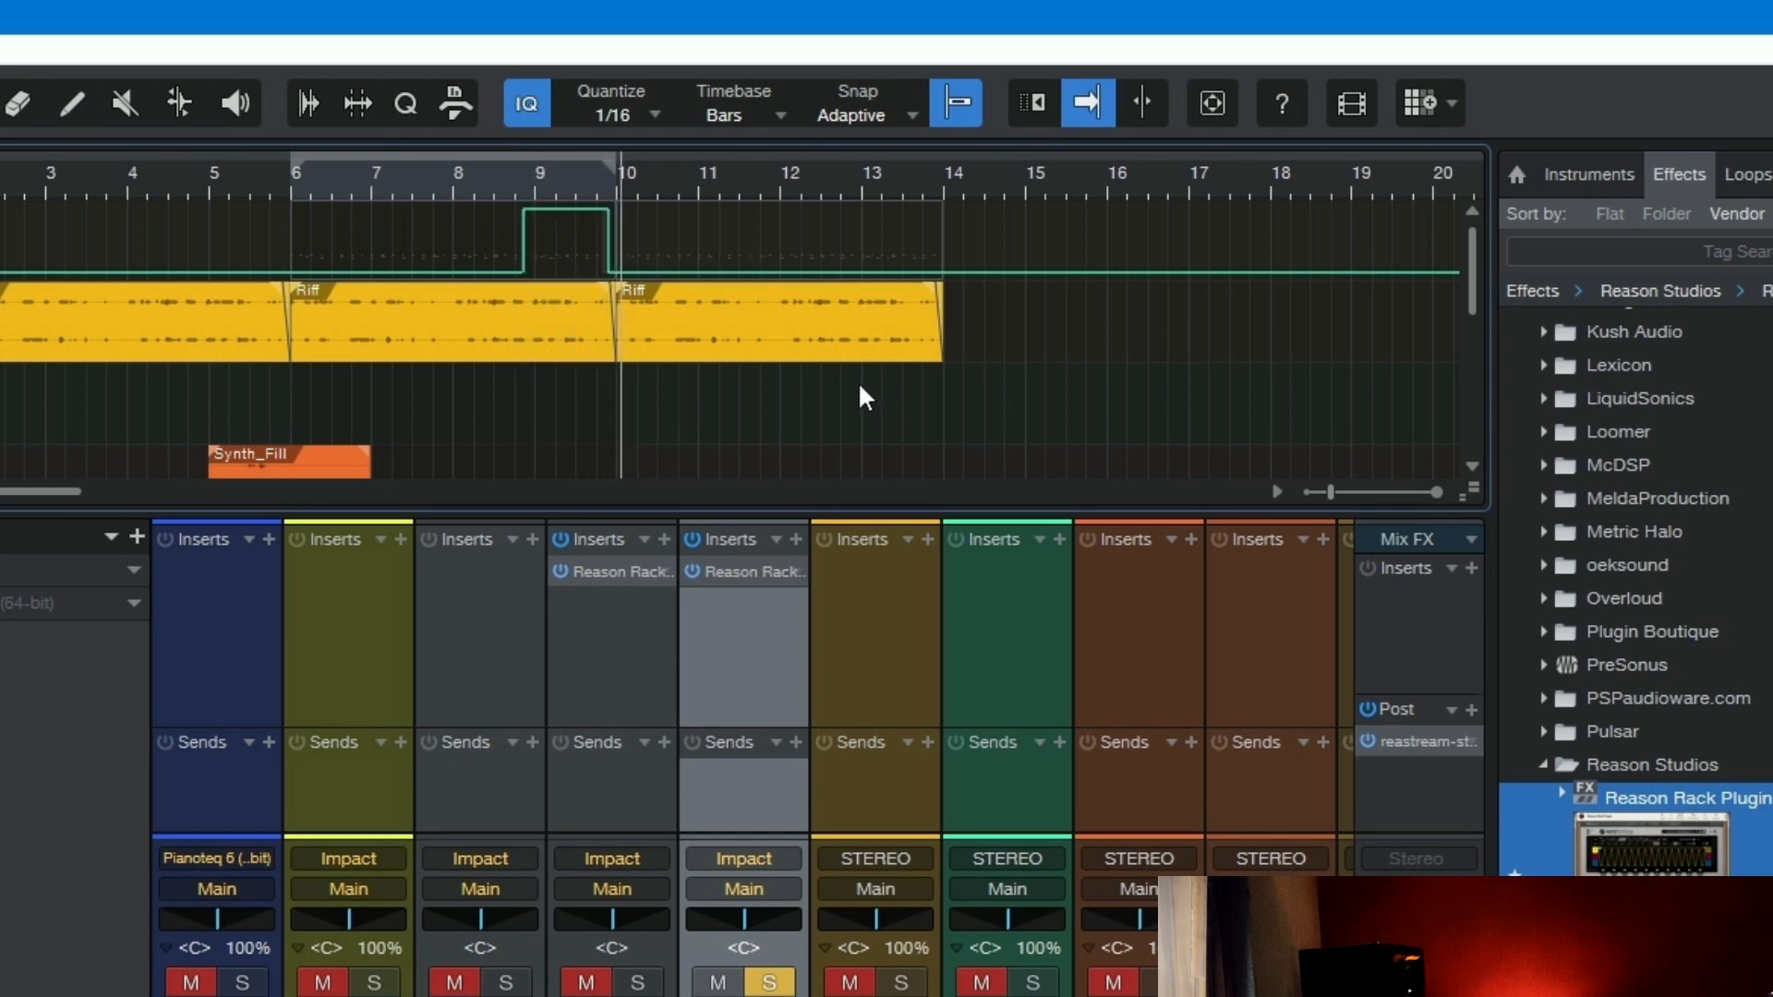
- Enlarge the Trig automation lane around bar 9, shorten the hold to end late in beat 3 of bar 9, and reselect the HH channel
click(532, 182)
key(e)
key(e)
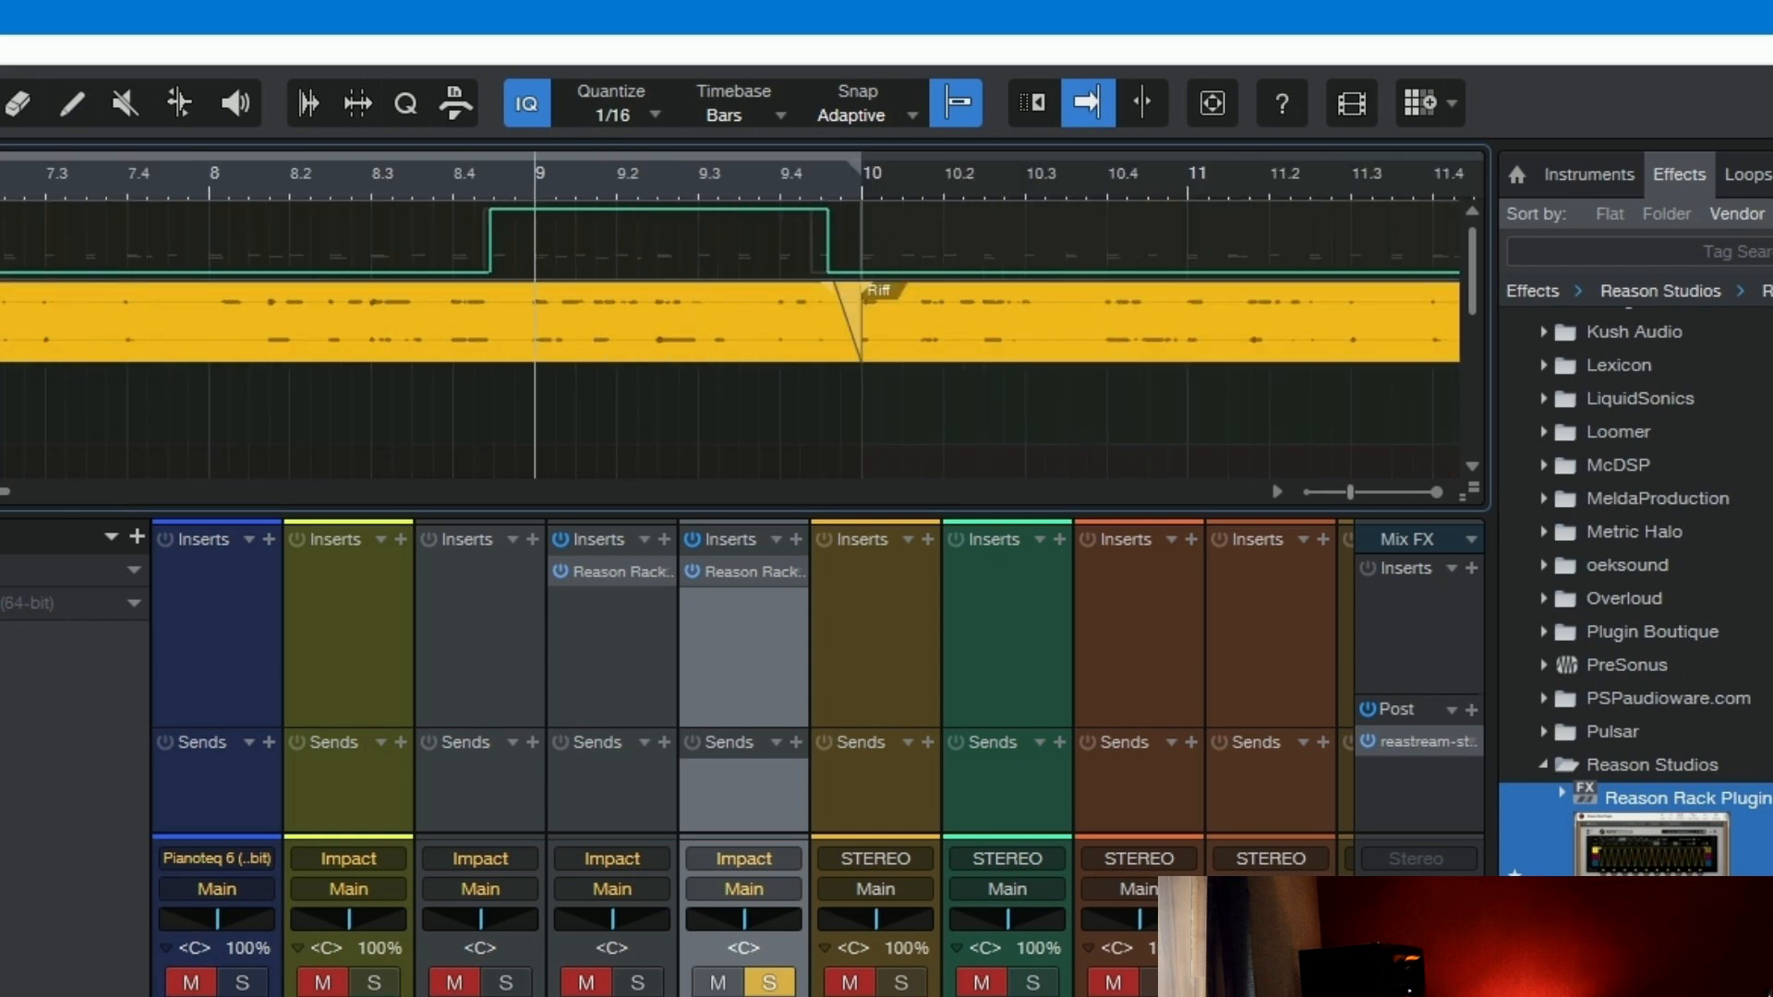
drag(2, 280, 2, 422)
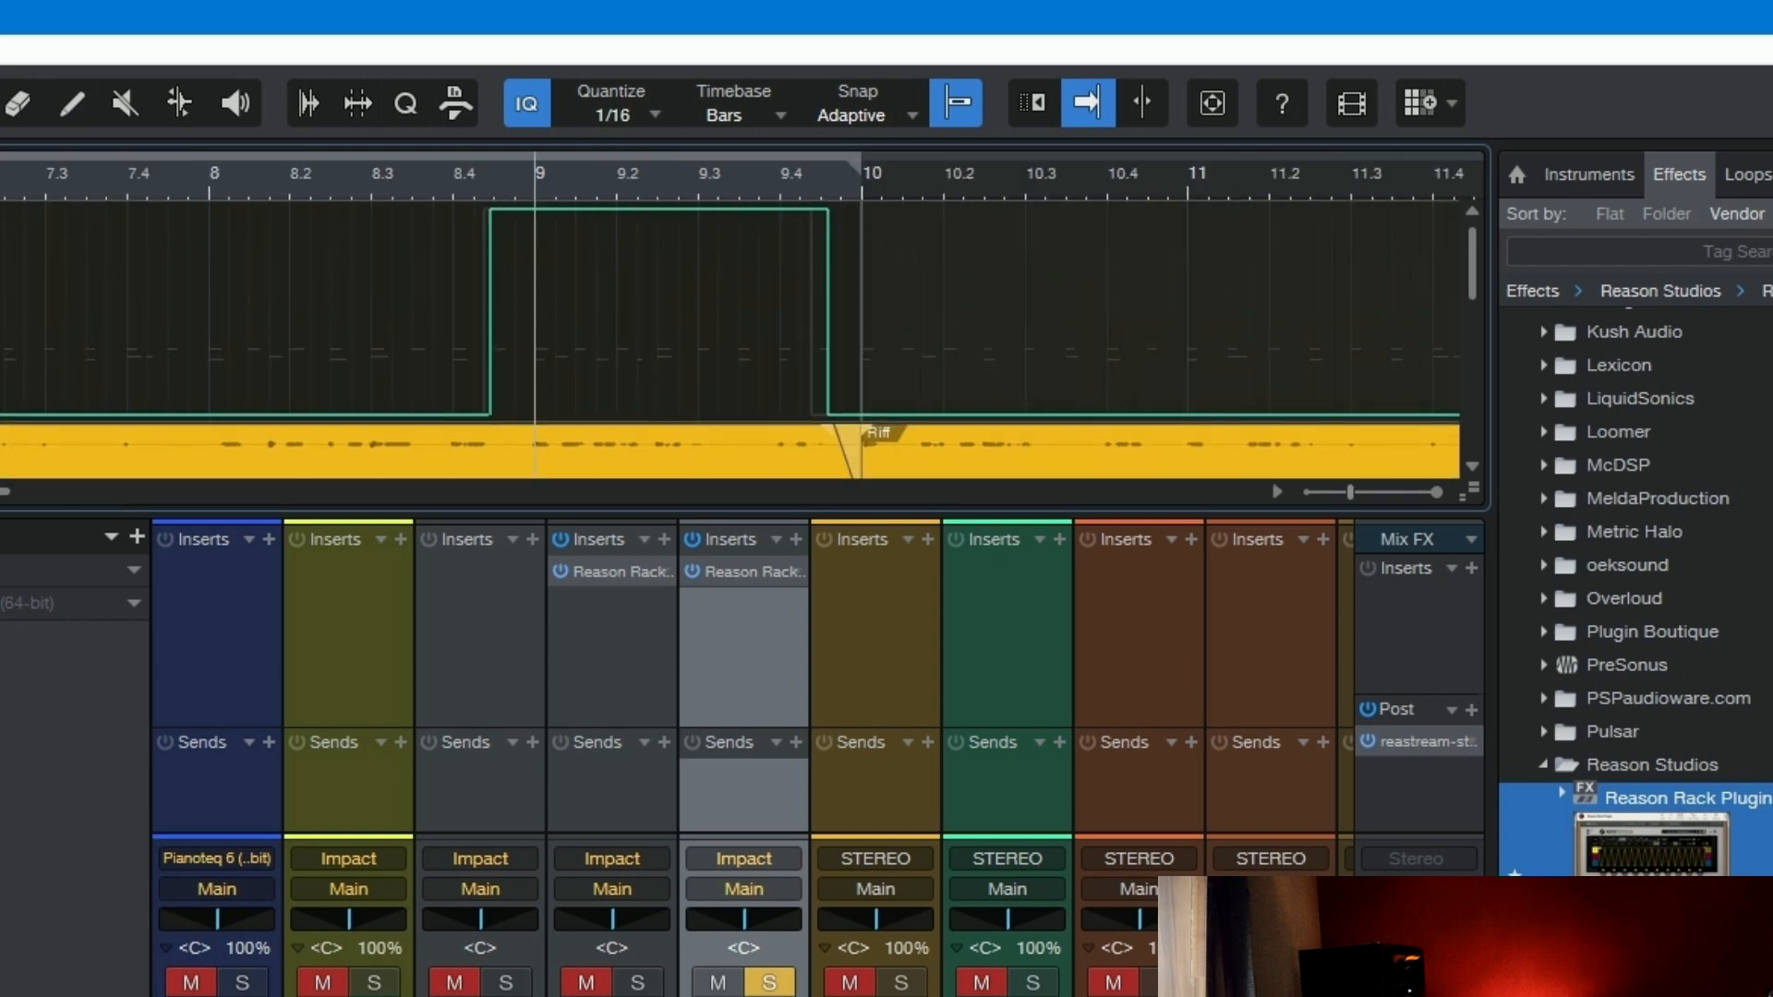
click(566, 360)
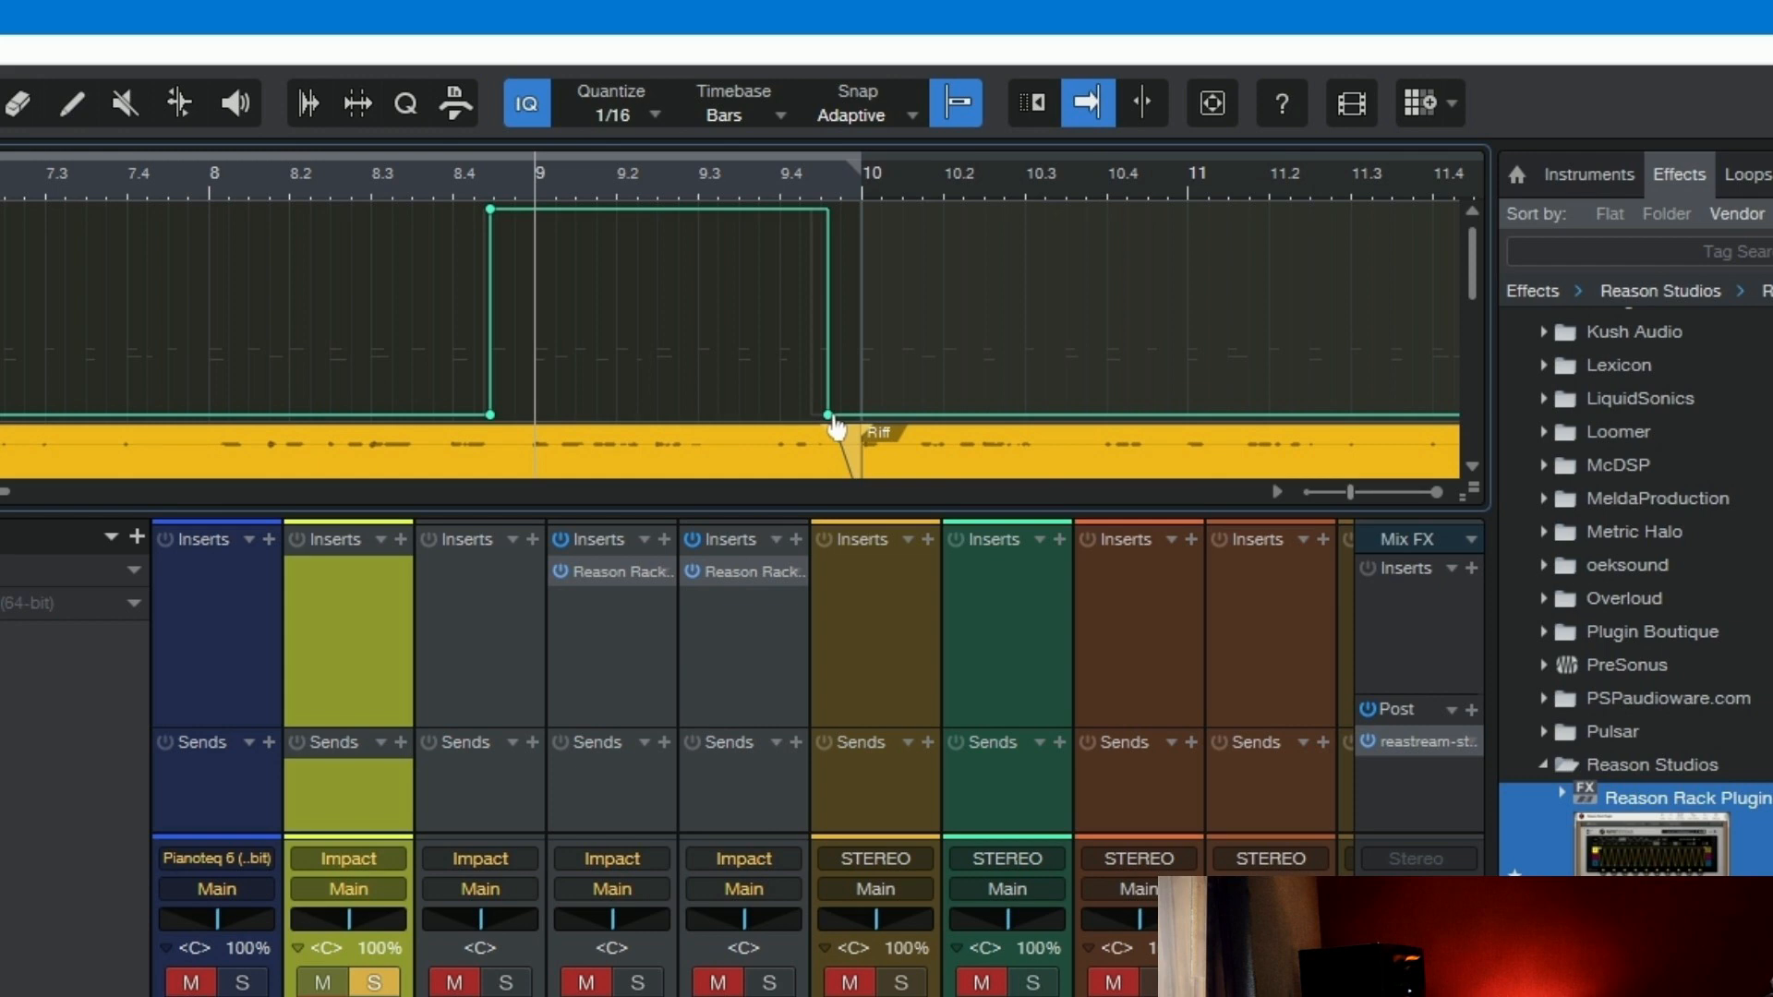
drag(828, 416, 739, 415)
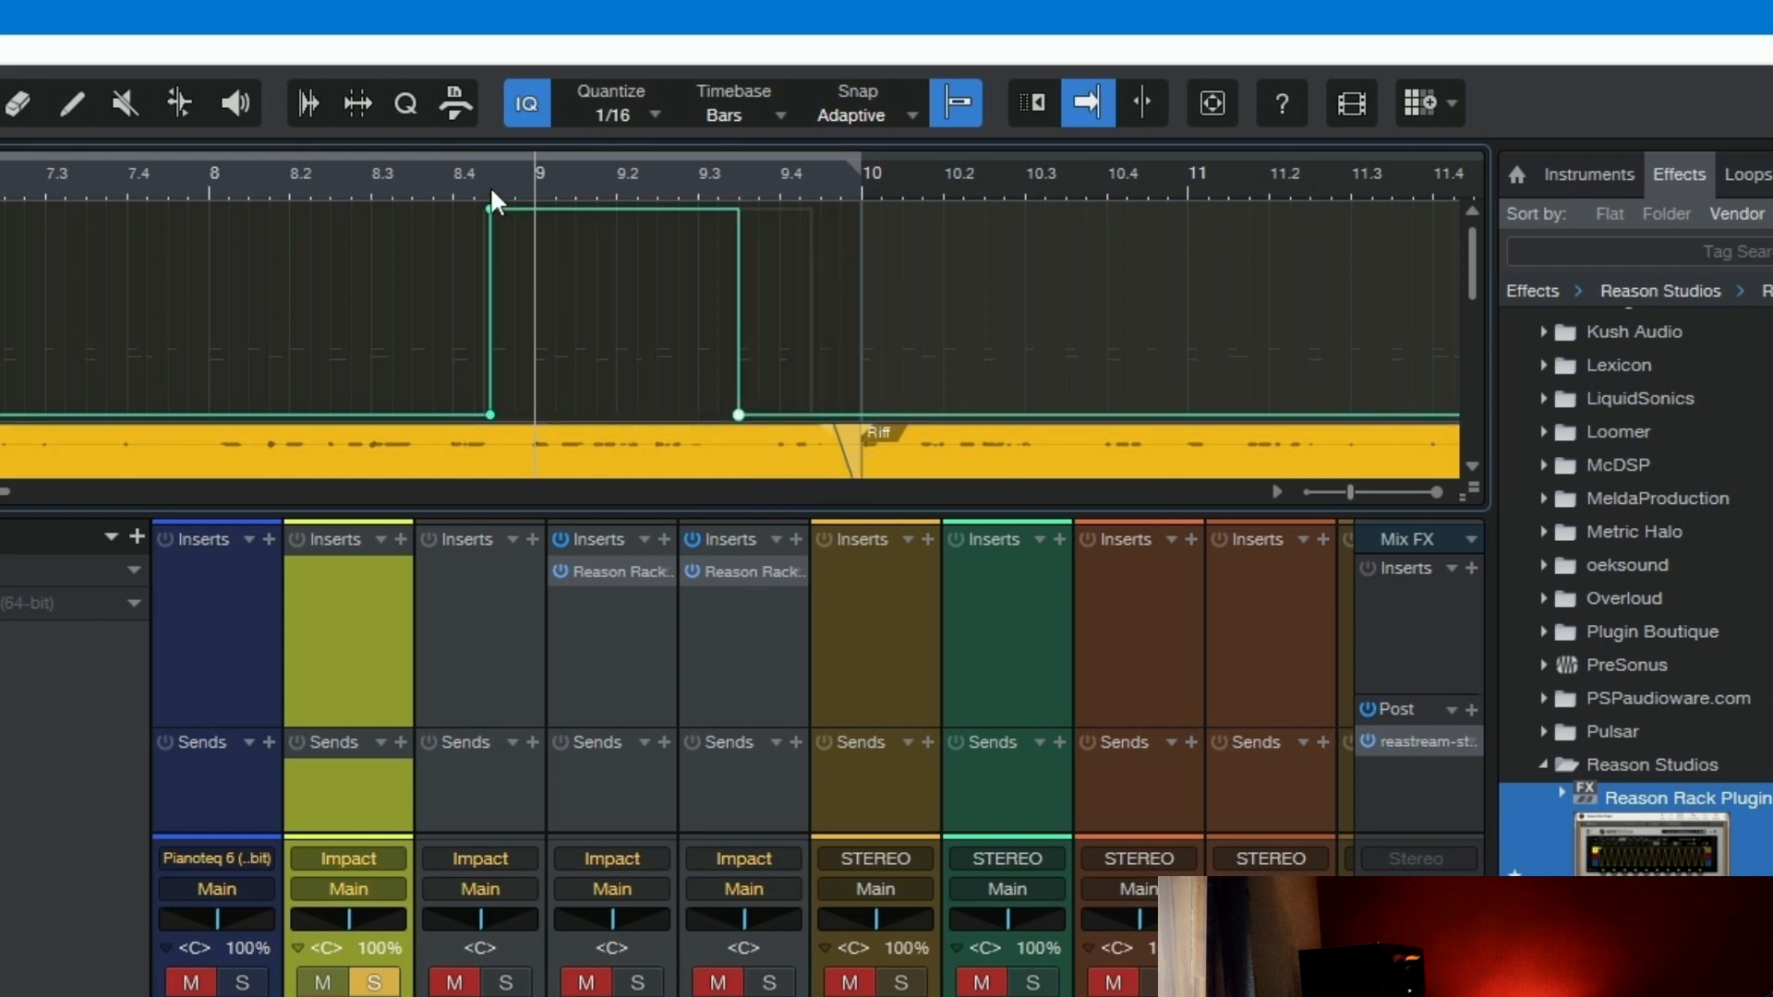
click(754, 620)
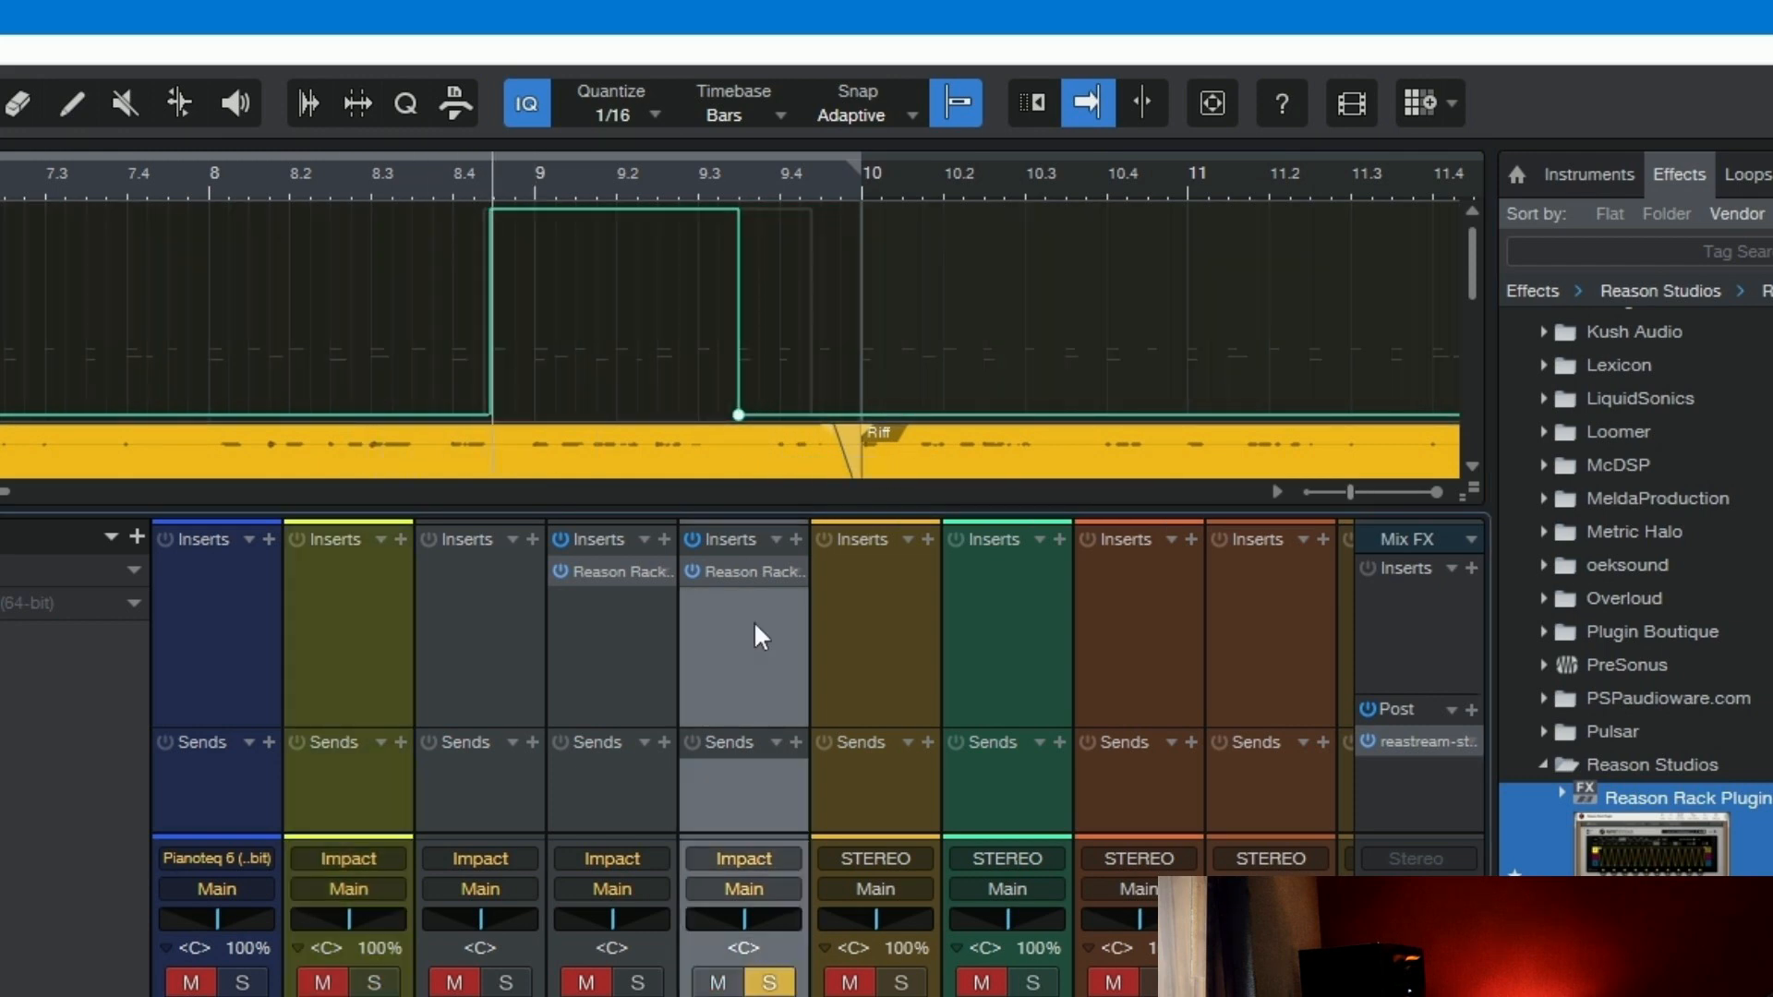